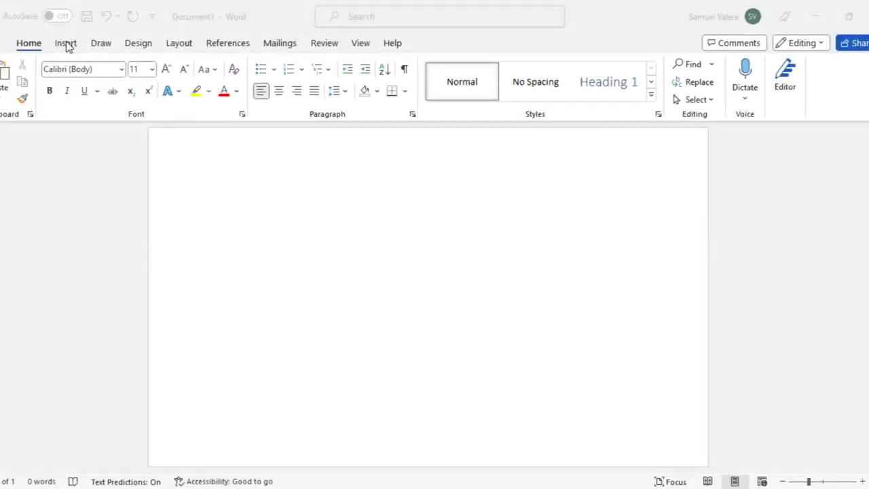
Draw a rectangle and stretch it to every page edge so it covers the full page (8.81" by 14.54").
{"action": "left_click", "coordinate": [66, 42]}
{"action": "left_click", "coordinate": [167, 67]}
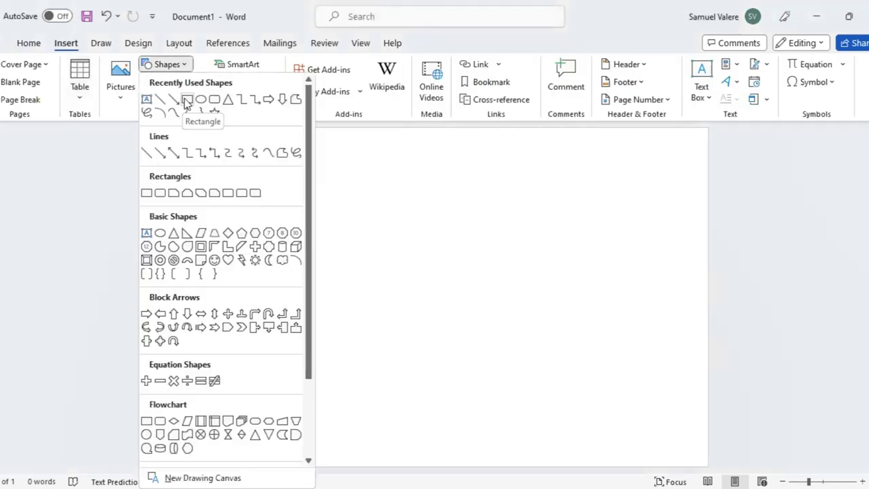
{"action": "left_click", "coordinate": [186, 100]}
{"action": "mouse_move", "coordinate": [170, 354]}
{"action": "left_mouse_down"}
{"action": "mouse_move", "coordinate": [706, 455]}
{"action": "mouse_move", "coordinate": [707, 475]}
{"action": "left_mouse_up"}
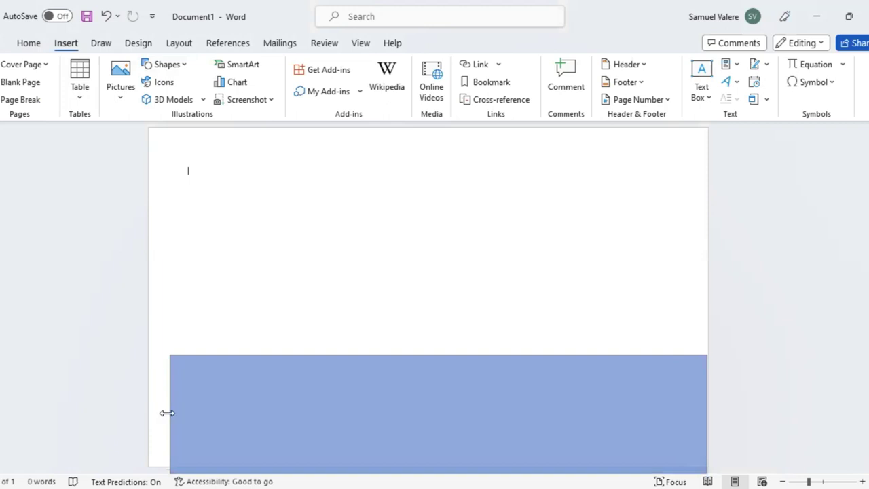
{"action": "left_click_drag", "start_coordinate": [167, 412], "coordinate": [138, 411]}
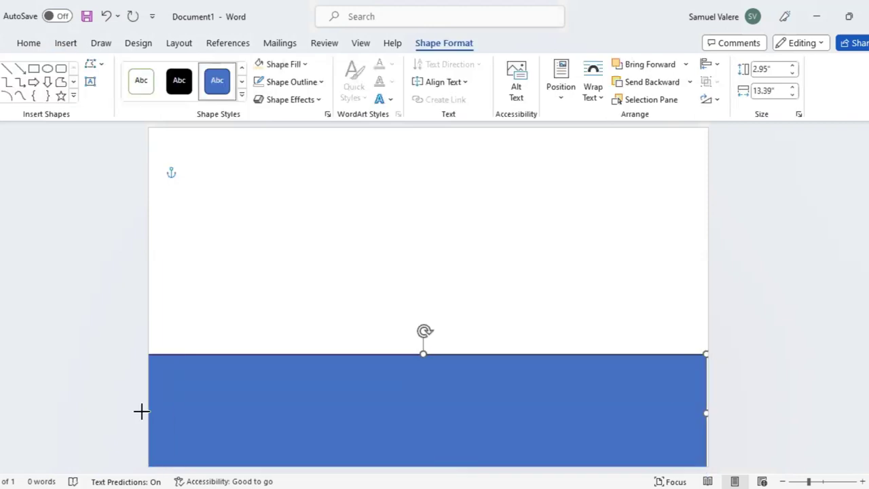
{"action": "left_click_drag", "start_coordinate": [707, 412], "coordinate": [708, 413]}
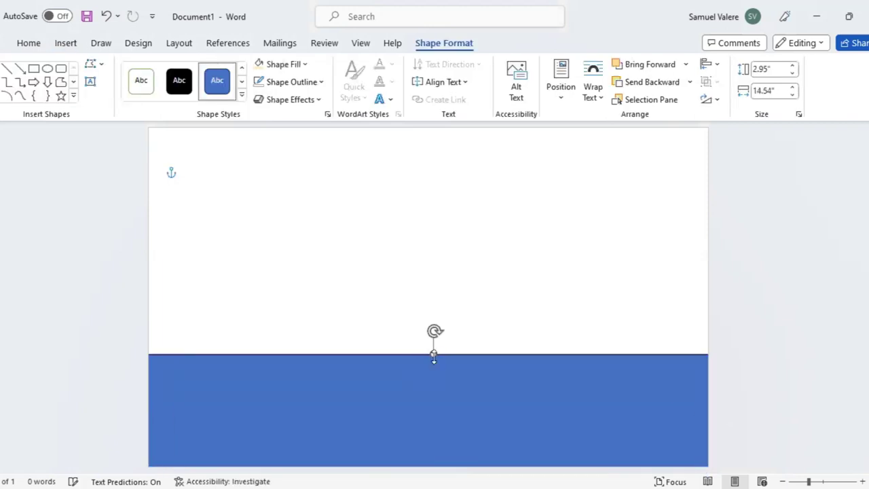
{"action": "left_click_drag", "start_coordinate": [434, 354], "coordinate": [417, 115]}
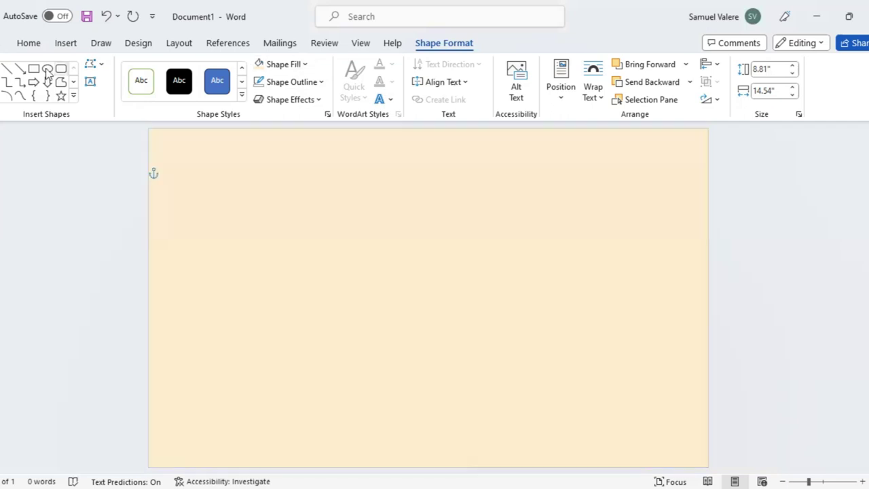
{"action": "left_click", "coordinate": [33, 69]}
Draw a rectangle across the lower page and bend its top edge down into a curve.
{"action": "mouse_move", "coordinate": [148, 339]}
{"action": "left_mouse_down"}
{"action": "mouse_move", "coordinate": [698, 452]}
{"action": "mouse_move", "coordinate": [708, 468]}
{"action": "left_mouse_up"}
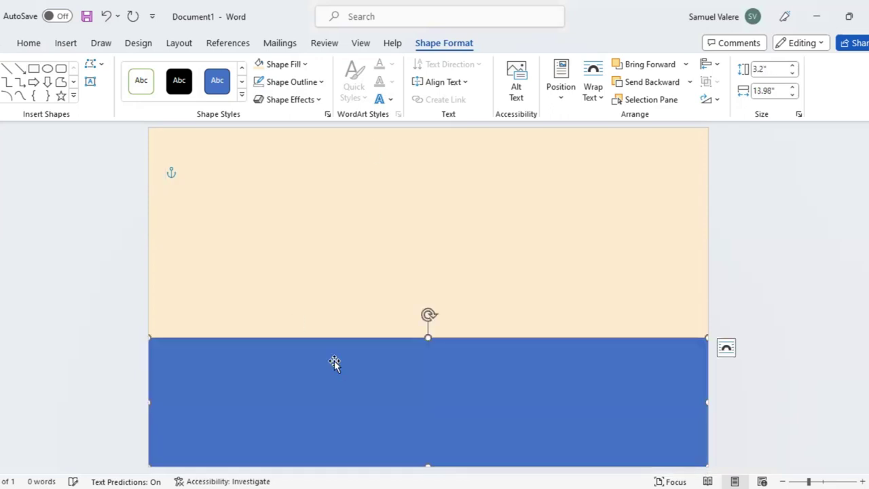
{"action": "right_click", "coordinate": [364, 258]}
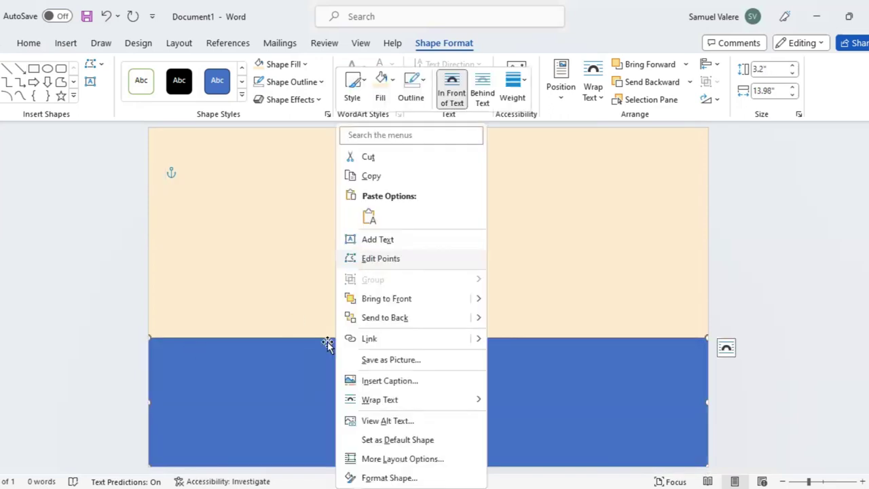
{"action": "left_click", "coordinate": [380, 258]}
{"action": "left_click_drag", "start_coordinate": [333, 352], "coordinate": [336, 396]}
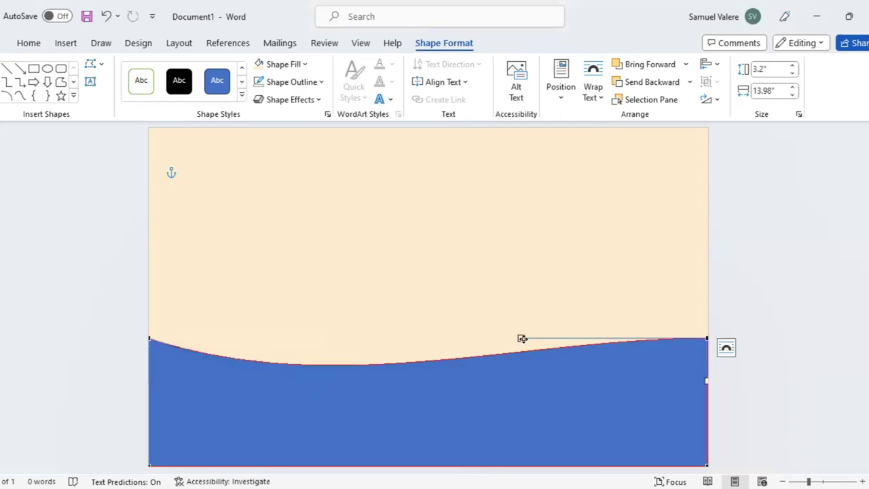
{"action": "left_click_drag", "start_coordinate": [526, 355], "coordinate": [526, 385]}
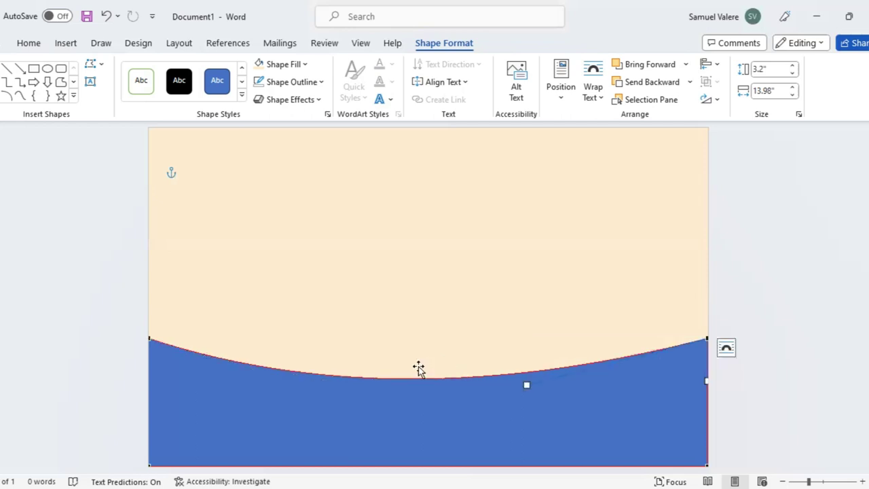
{"action": "left_click", "coordinate": [428, 410]}
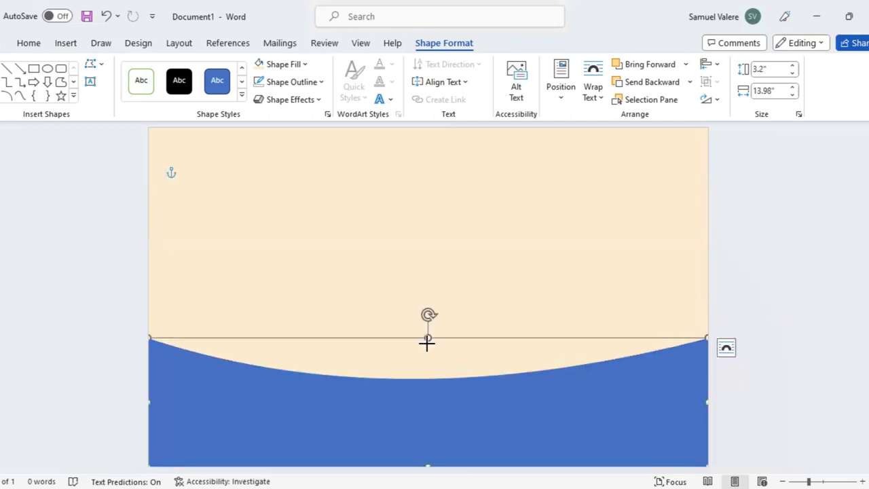
{"action": "left_click_drag", "start_coordinate": [427, 342], "coordinate": [426, 345]}
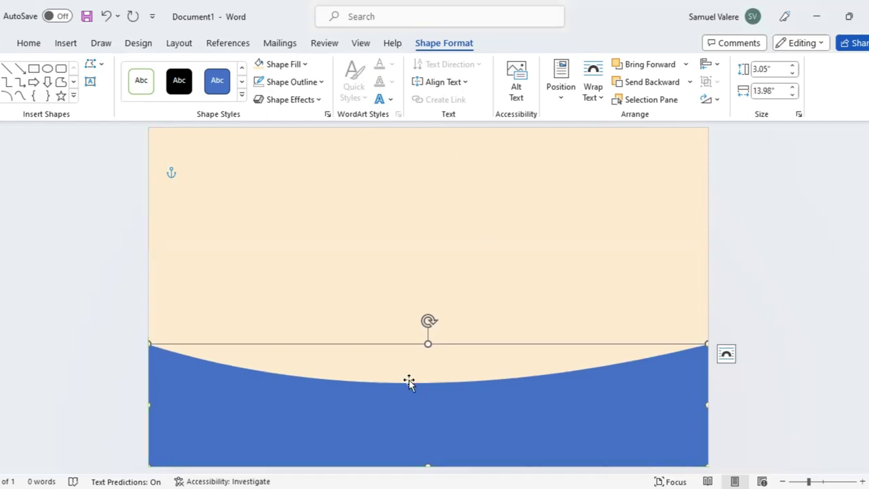
Add a point at the bottom of the dip and pull the curve handles down to shape the wave.
{"action": "right_click", "coordinate": [411, 382]}
{"action": "key", "text": "e"}
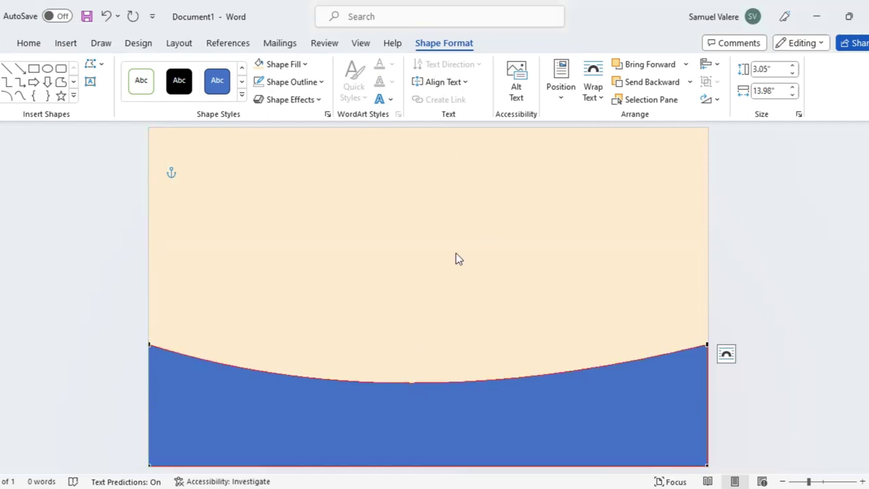
{"action": "right_click", "coordinate": [456, 259]}
{"action": "left_click", "coordinate": [414, 382]}
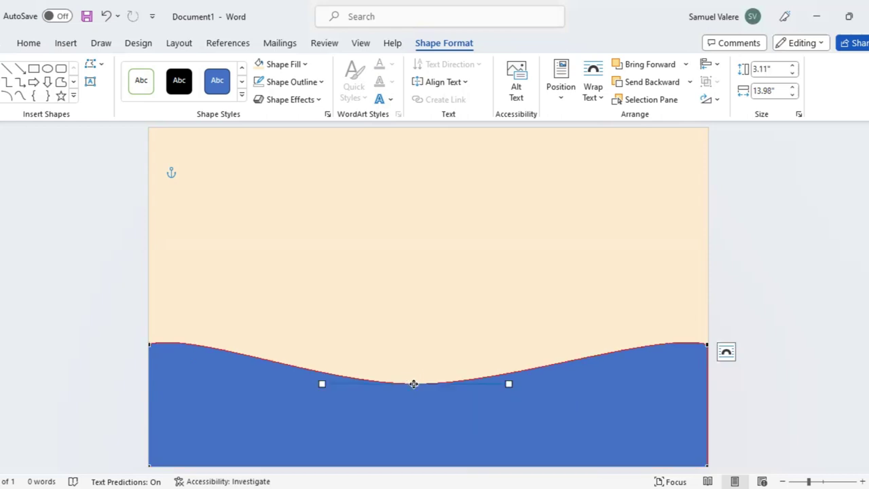
{"action": "left_click_drag", "start_coordinate": [414, 383], "coordinate": [415, 377]}
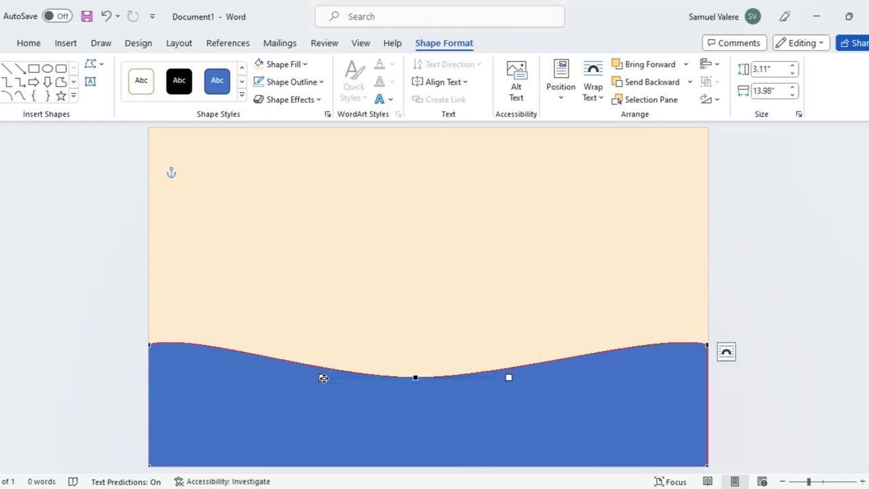
{"action": "left_click_drag", "start_coordinate": [322, 377], "coordinate": [324, 394]}
{"action": "mouse_move", "coordinate": [510, 379]}
{"action": "left_mouse_down"}
{"action": "mouse_move", "coordinate": [510, 405]}
{"action": "mouse_move", "coordinate": [510, 396]}
{"action": "left_mouse_up"}
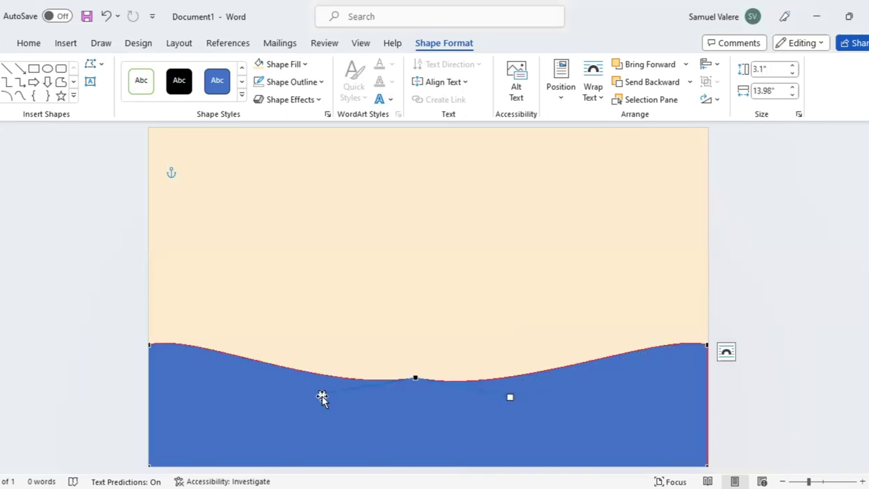
{"action": "left_click_drag", "start_coordinate": [323, 398], "coordinate": [323, 398]}
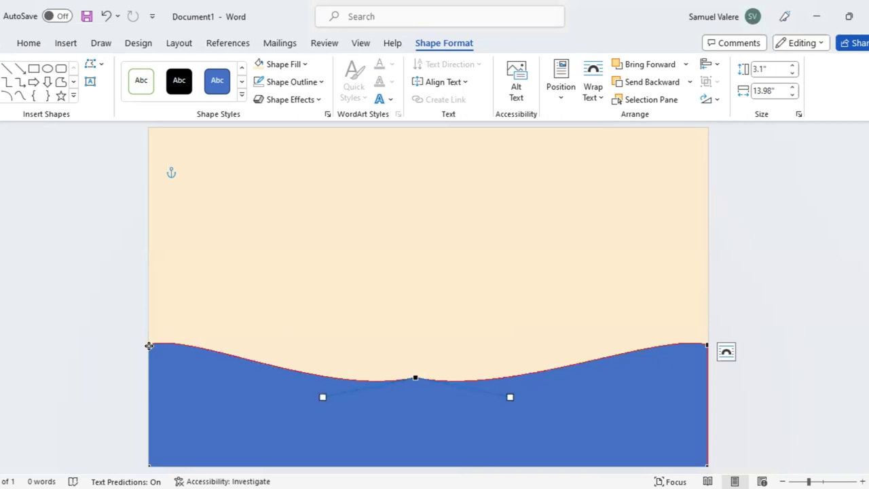
Adjust the wave's left end point in Edit Points mode.
{"action": "left_click", "coordinate": [148, 346]}
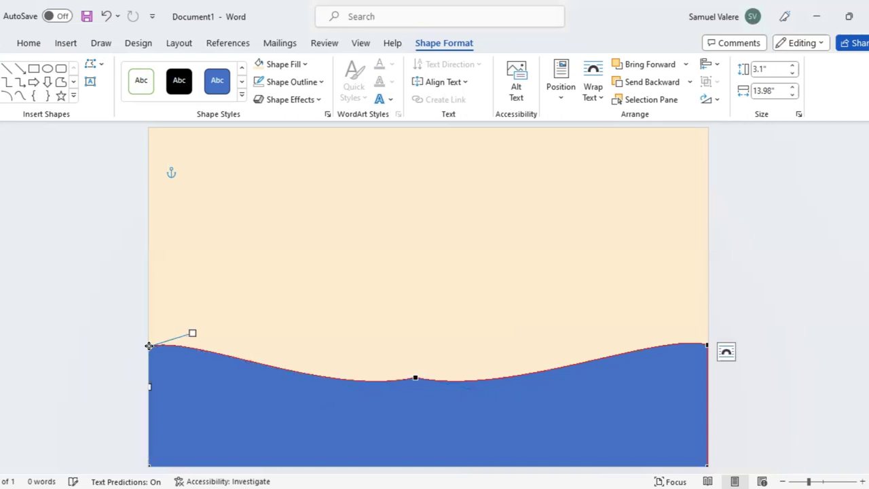
{"action": "left_click", "coordinate": [451, 328]}
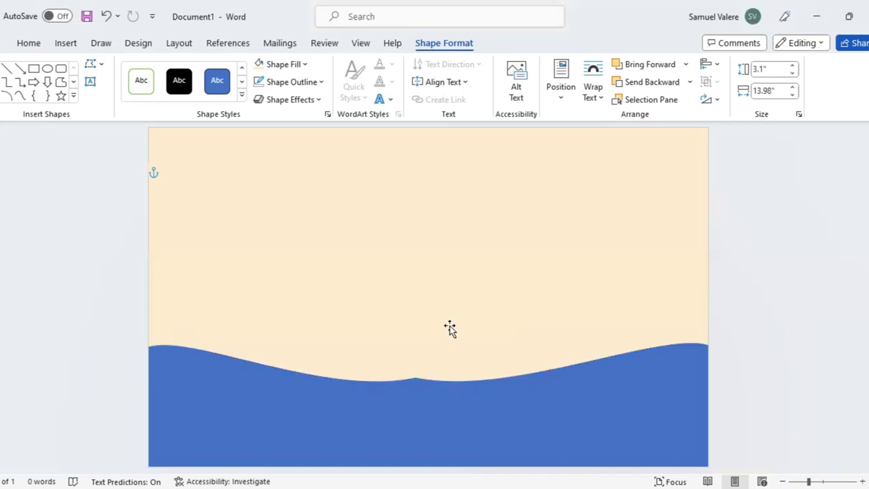
{"action": "left_click", "coordinate": [228, 378]}
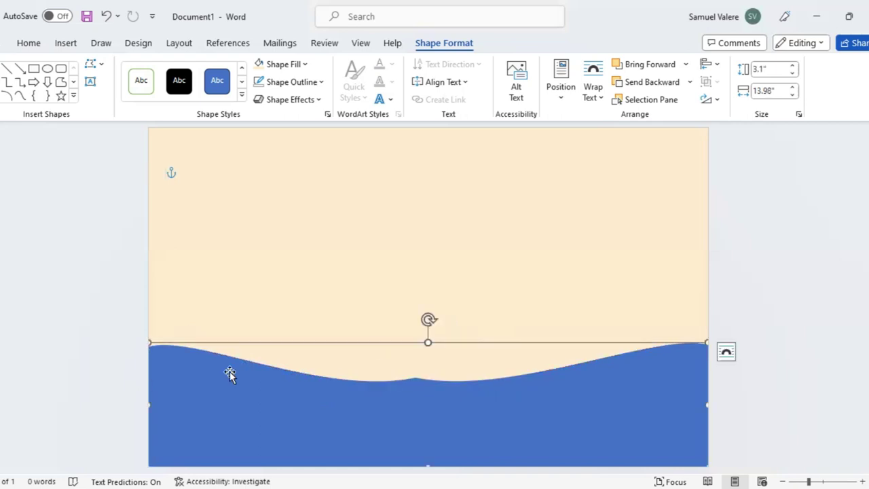
{"action": "right_click", "coordinate": [214, 291]}
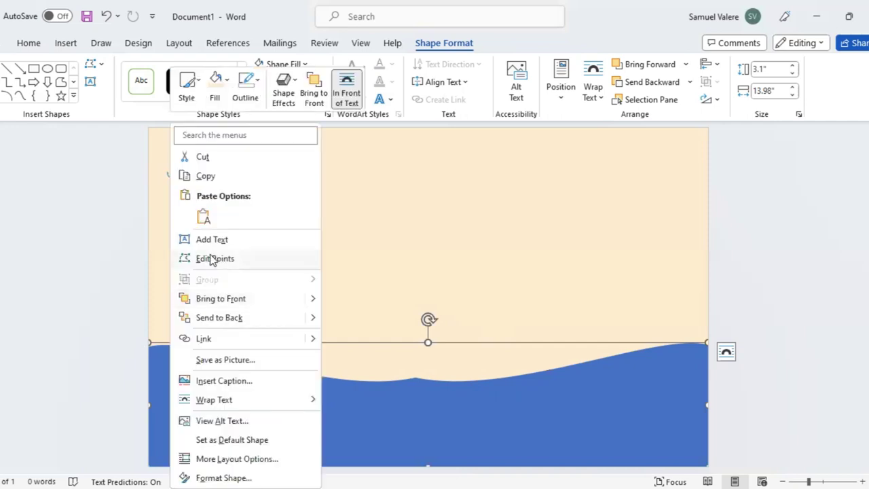
{"action": "left_click", "coordinate": [208, 258]}
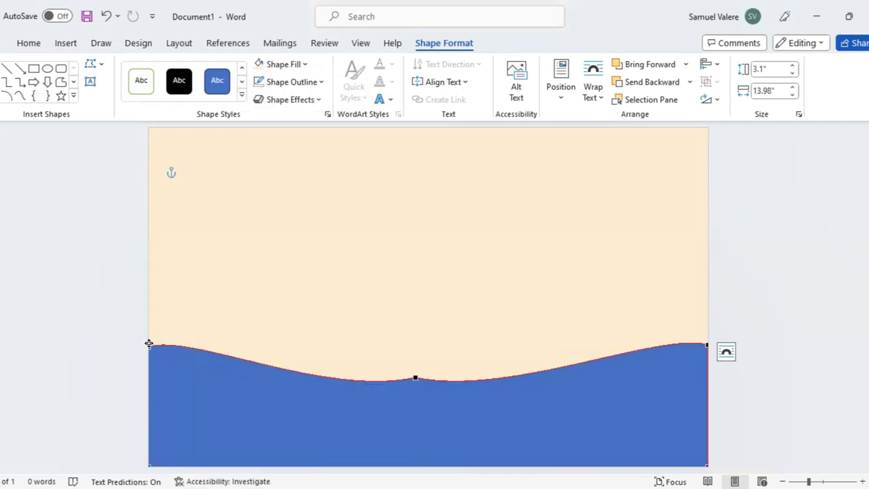
{"action": "left_click", "coordinate": [148, 344]}
{"action": "left_click", "coordinate": [226, 385]}
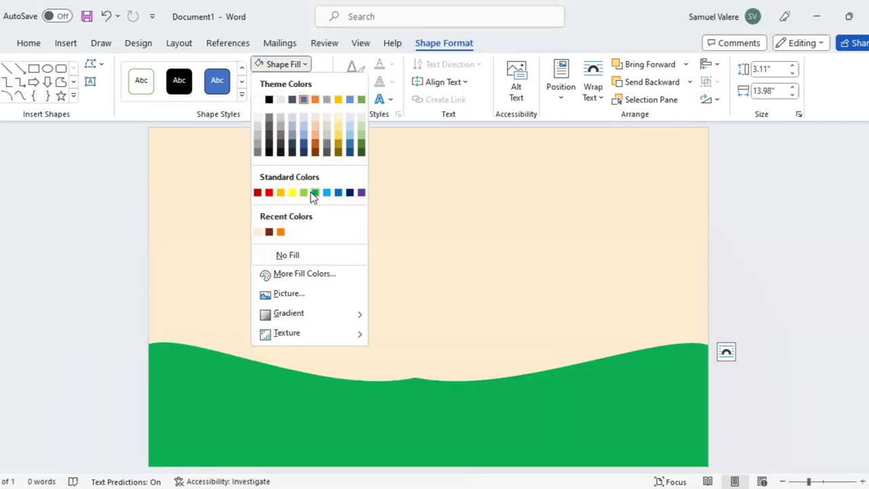
Fill the wave dark brown and place an orange copy behind it, showing as a thin band.
{"action": "left_click", "coordinate": [271, 234]}
{"action": "left_click_drag", "start_coordinate": [426, 341], "coordinate": [428, 362]}
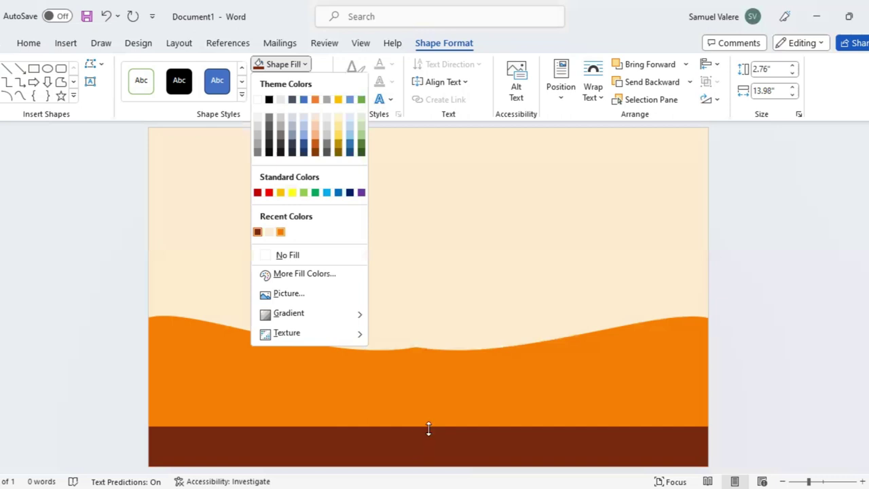
{"action": "left_click", "coordinate": [428, 429]}
{"action": "left_click_drag", "start_coordinate": [428, 428], "coordinate": [428, 467]}
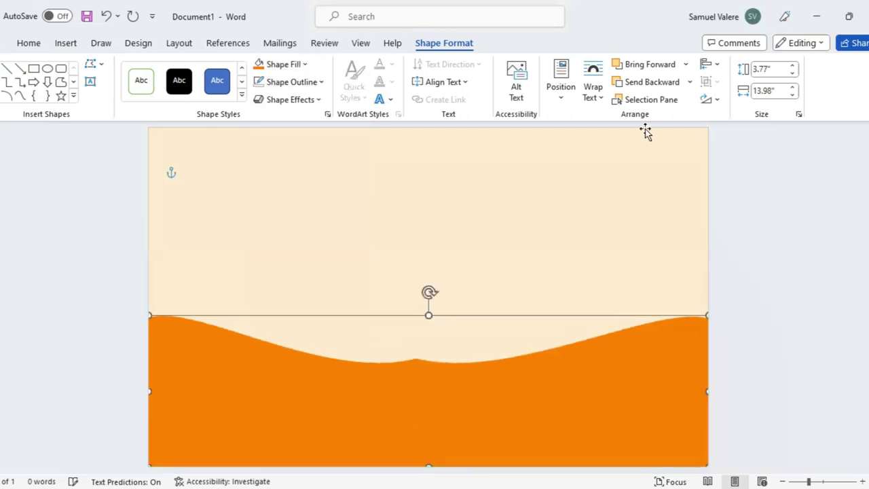
{"action": "left_click", "coordinate": [652, 82]}
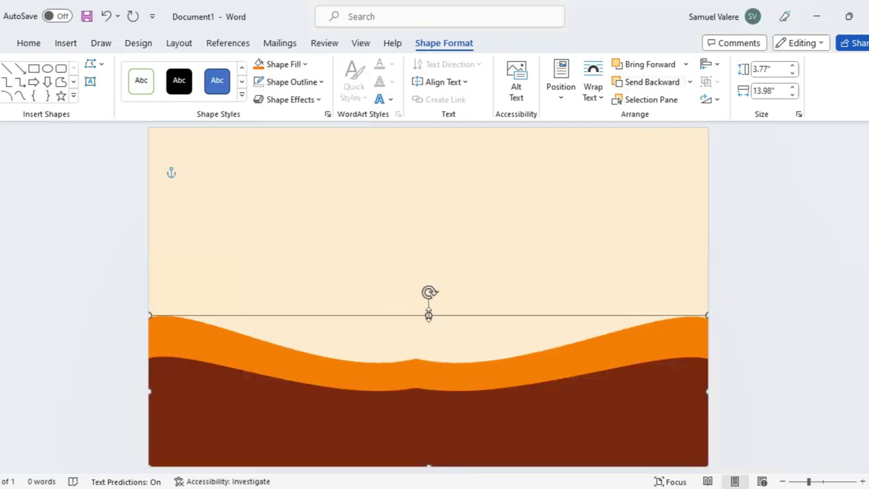
{"action": "left_click_drag", "start_coordinate": [428, 315], "coordinate": [431, 343]}
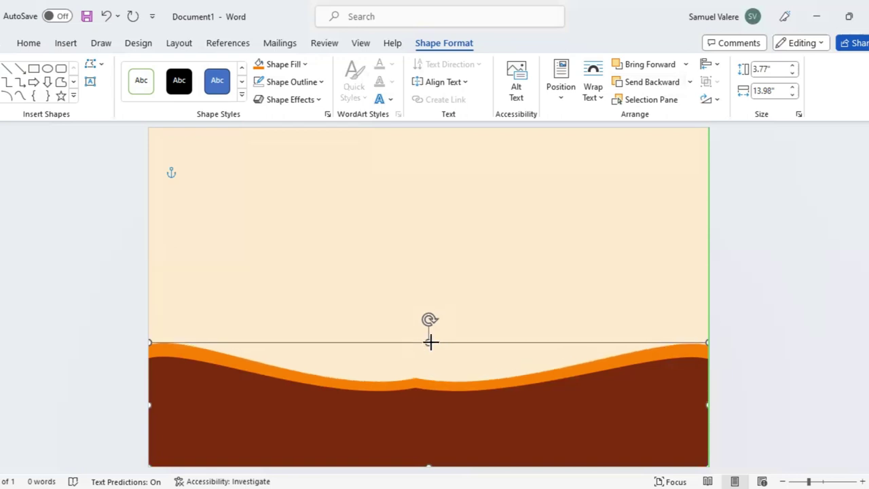
{"action": "left_click_drag", "start_coordinate": [431, 343], "coordinate": [429, 343]}
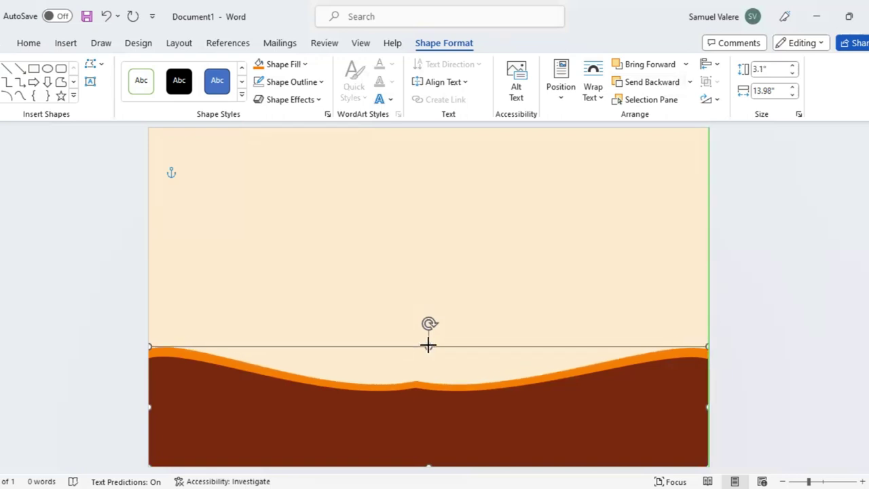
Lower the wave's left and right end points and smooth the curves beside them.
{"action": "right_click", "coordinate": [409, 158]}
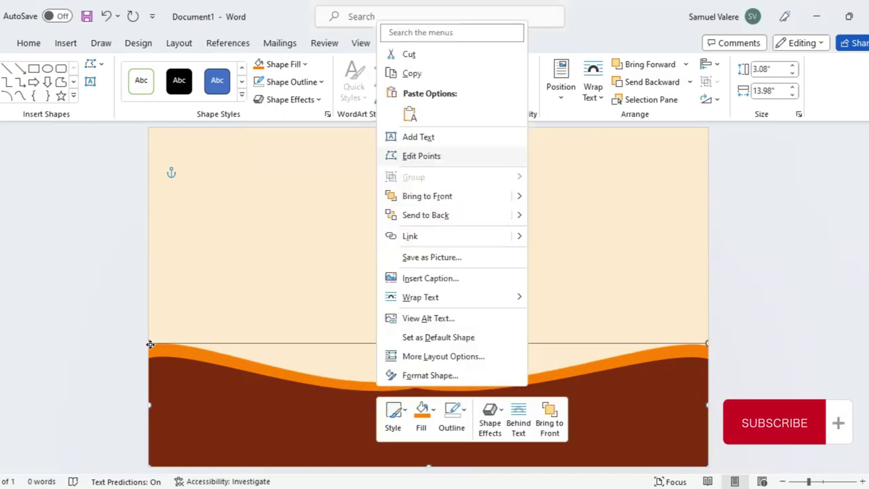
{"action": "left_click", "coordinate": [408, 156]}
{"action": "left_click", "coordinate": [150, 345]}
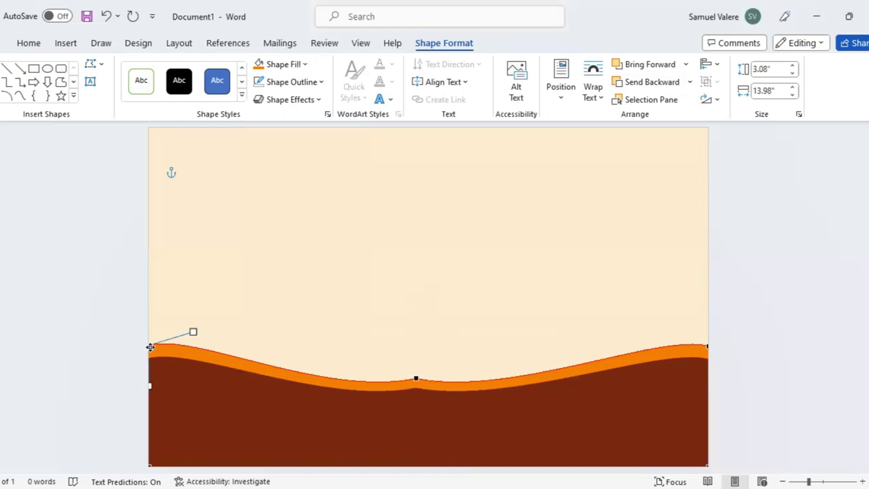
{"action": "left_click_drag", "start_coordinate": [150, 347], "coordinate": [150, 356]}
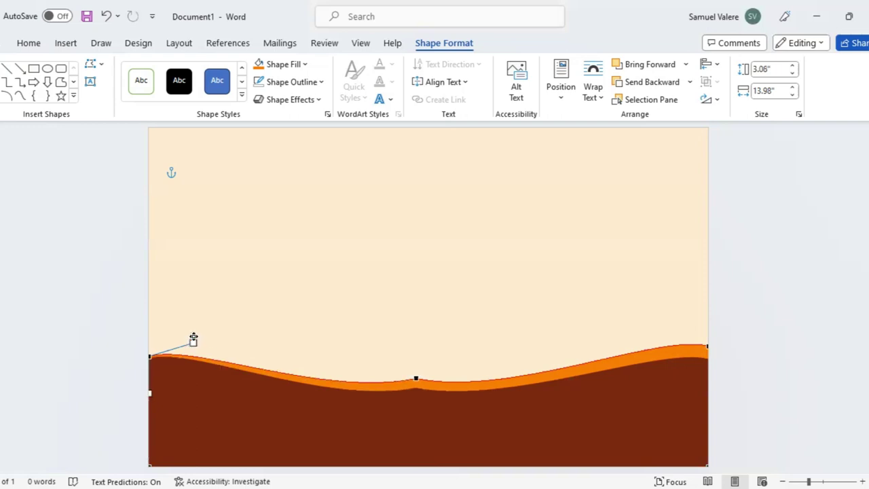
{"action": "left_click_drag", "start_coordinate": [194, 339], "coordinate": [193, 332]}
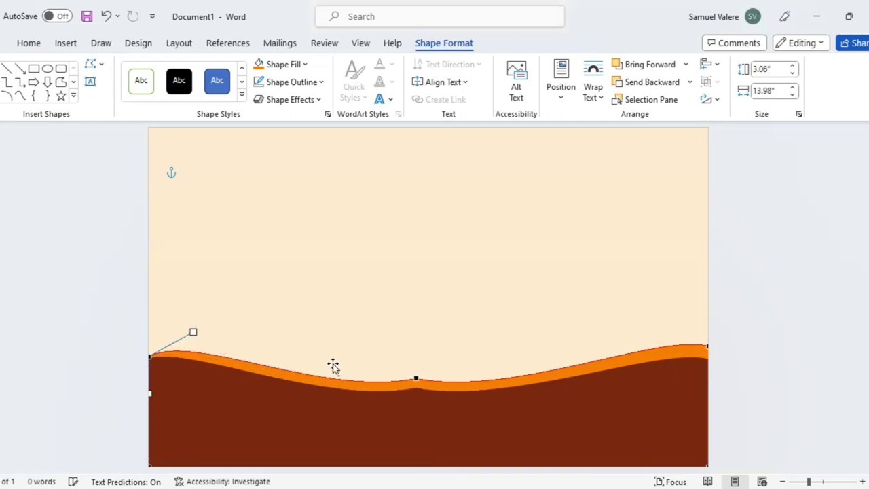
{"action": "left_click", "coordinate": [707, 346]}
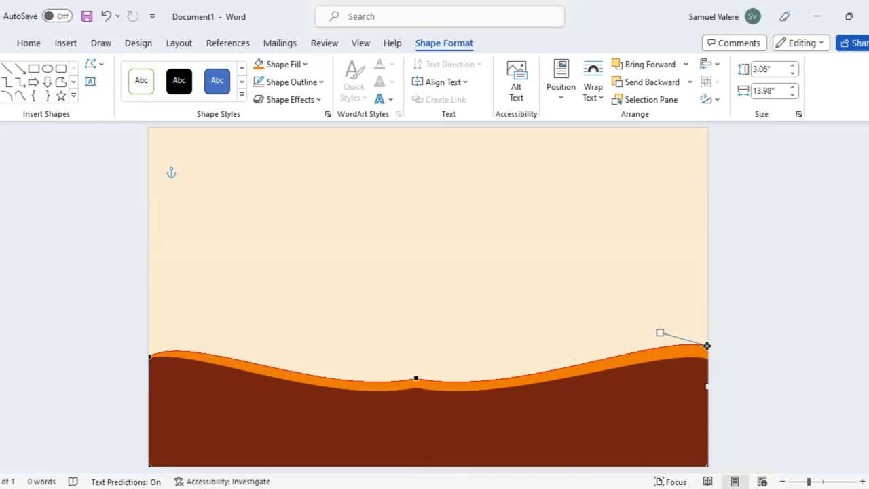
{"action": "left_click_drag", "start_coordinate": [705, 348], "coordinate": [706, 357]}
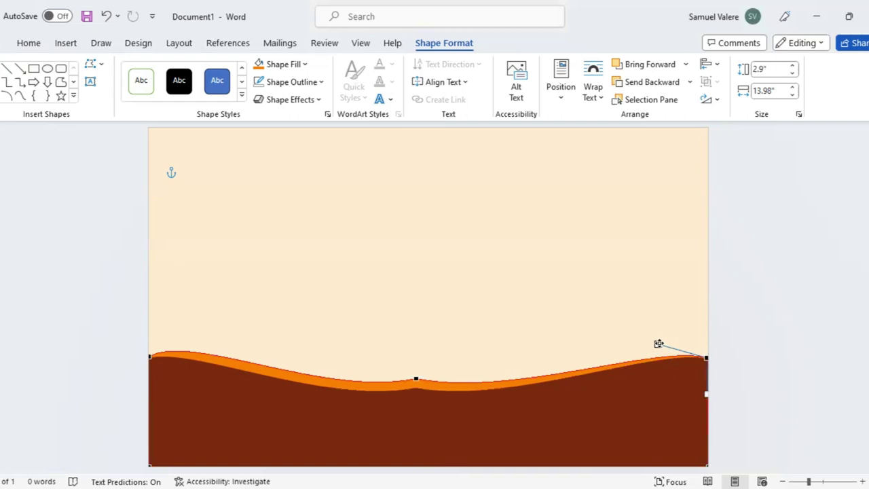
{"action": "left_click_drag", "start_coordinate": [658, 341], "coordinate": [658, 337]}
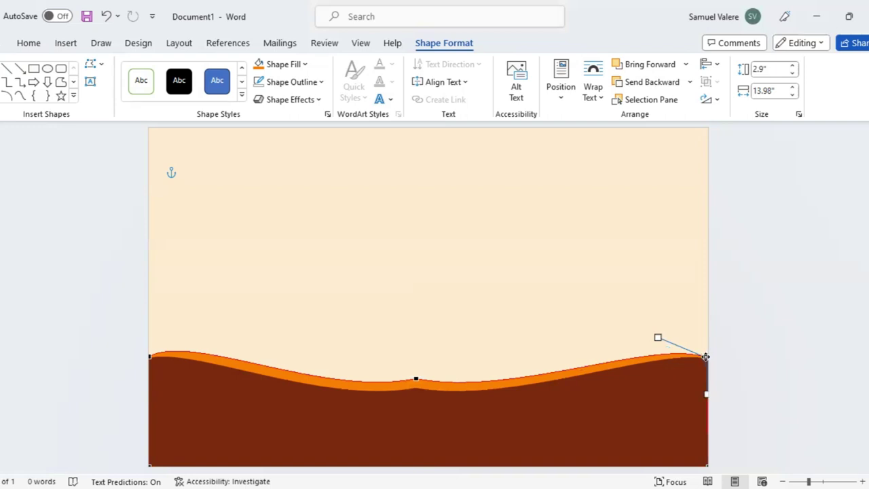
{"action": "left_click", "coordinate": [706, 356]}
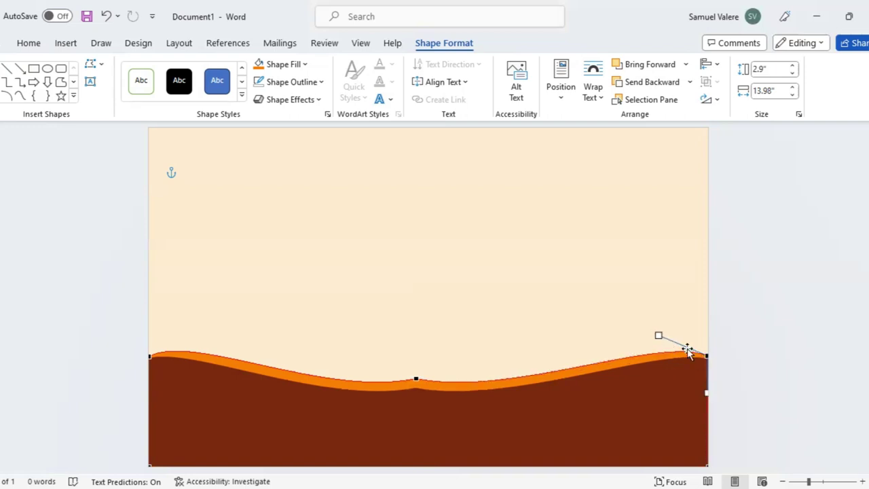
{"action": "left_click_drag", "start_coordinate": [659, 335], "coordinate": [658, 332]}
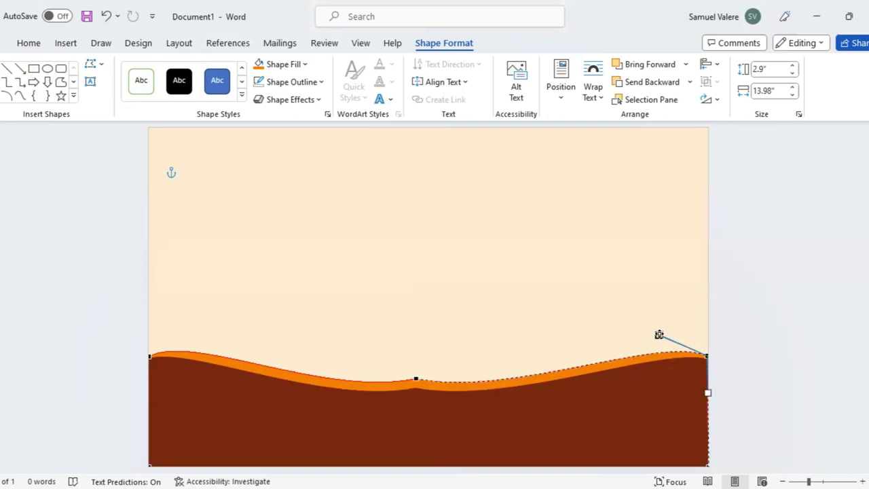
Raise the left end, lift the middle dip, reshape its side curves, and stretch the wave to the left edge.
{"action": "left_click", "coordinate": [151, 355]}
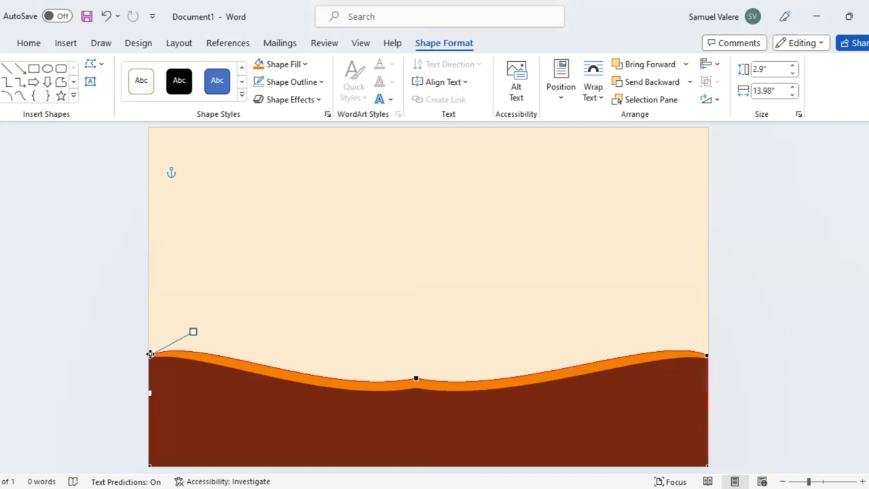
{"action": "left_click_drag", "start_coordinate": [150, 354], "coordinate": [150, 352]}
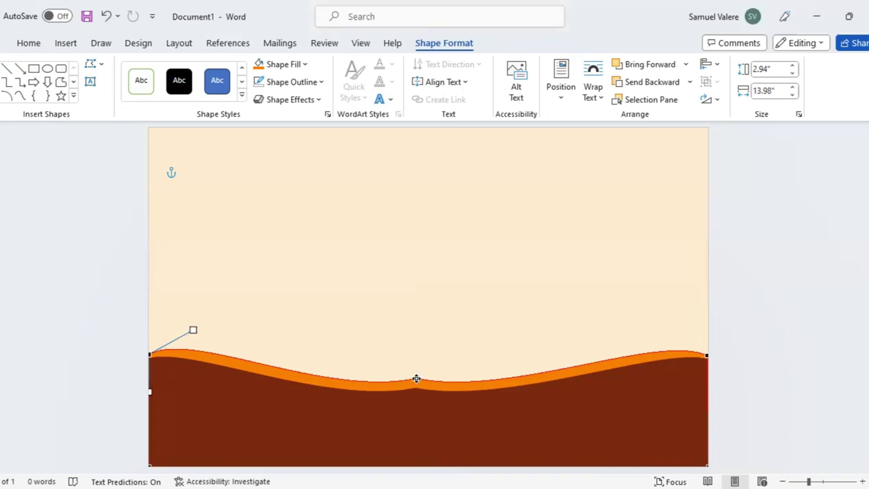
{"action": "left_click", "coordinate": [416, 379]}
{"action": "left_click_drag", "start_coordinate": [416, 375], "coordinate": [417, 372]}
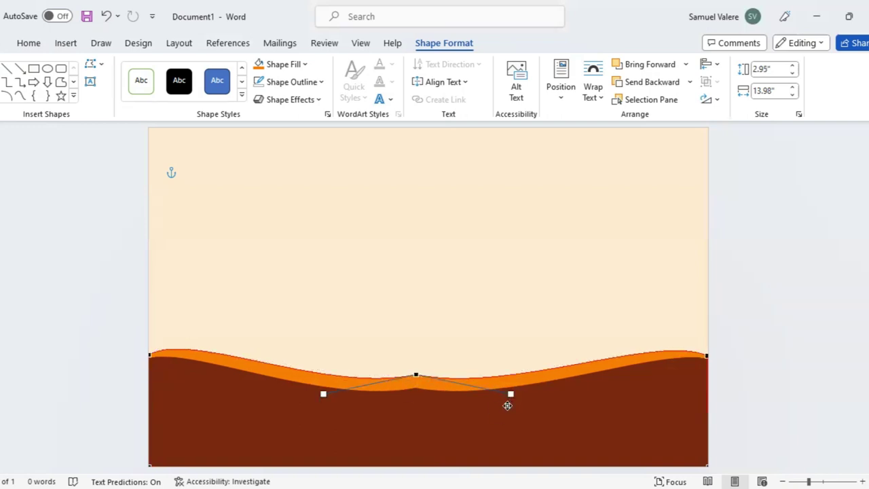
{"action": "left_click_drag", "start_coordinate": [510, 394], "coordinate": [513, 406]}
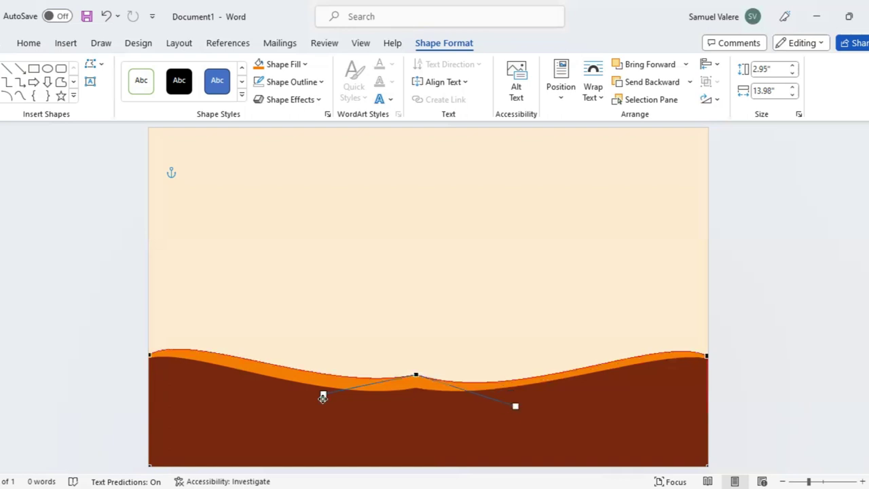
{"action": "left_click_drag", "start_coordinate": [325, 395], "coordinate": [314, 403]}
{"action": "left_click", "coordinate": [378, 392]}
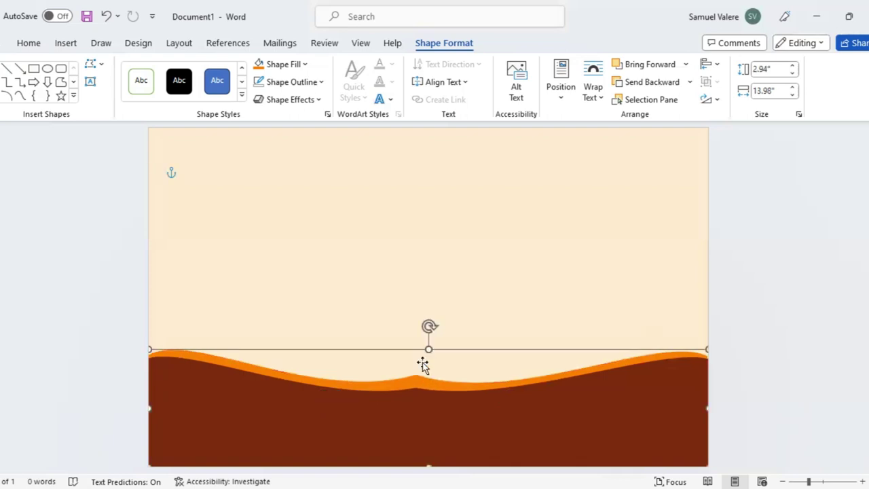
{"action": "left_click_drag", "start_coordinate": [429, 350], "coordinate": [428, 350]}
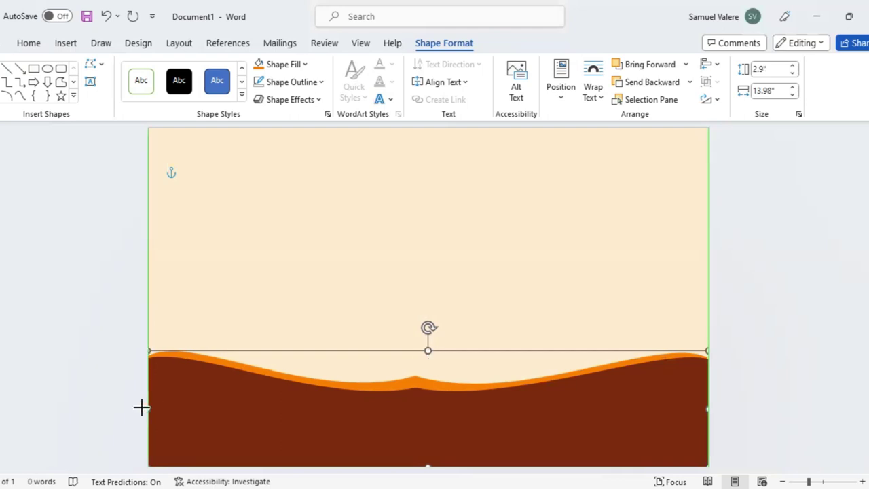
{"action": "left_click_drag", "start_coordinate": [144, 407], "coordinate": [135, 413]}
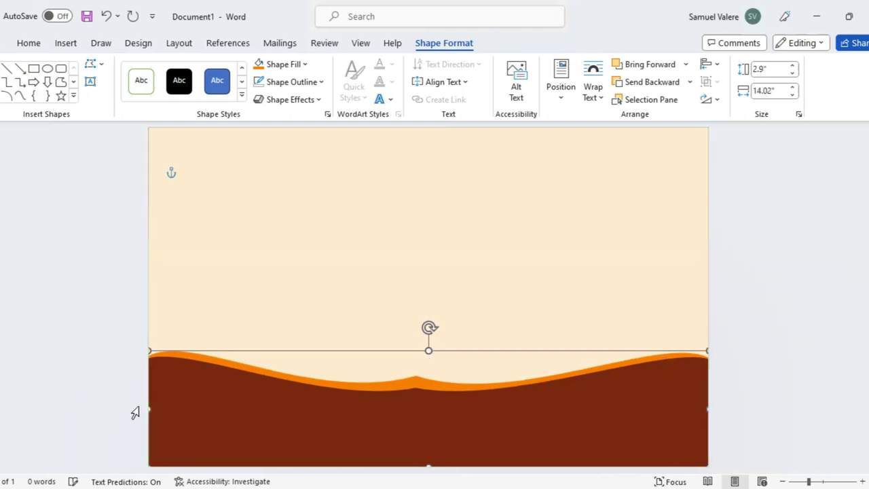
Draw an empty text box near the top of the page.
{"action": "left_click", "coordinate": [376, 297]}
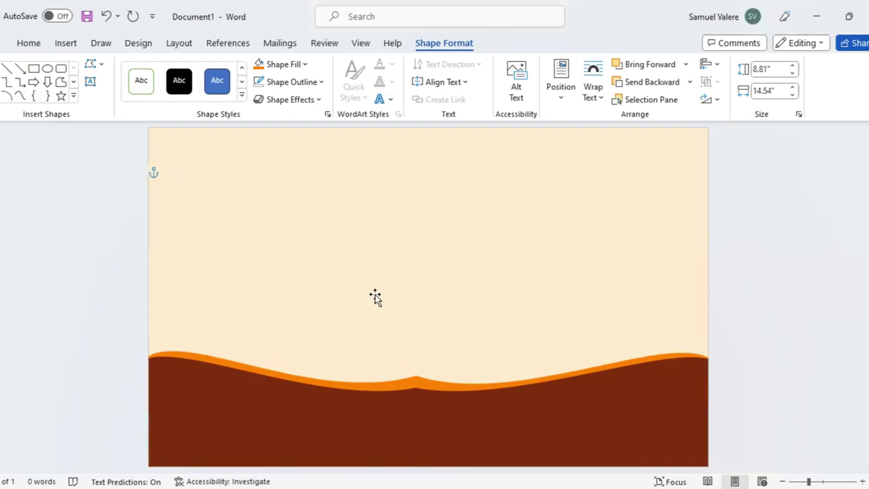
{"action": "left_click", "coordinate": [90, 82]}
{"action": "left_click_drag", "start_coordinate": [293, 158], "coordinate": [528, 205]}
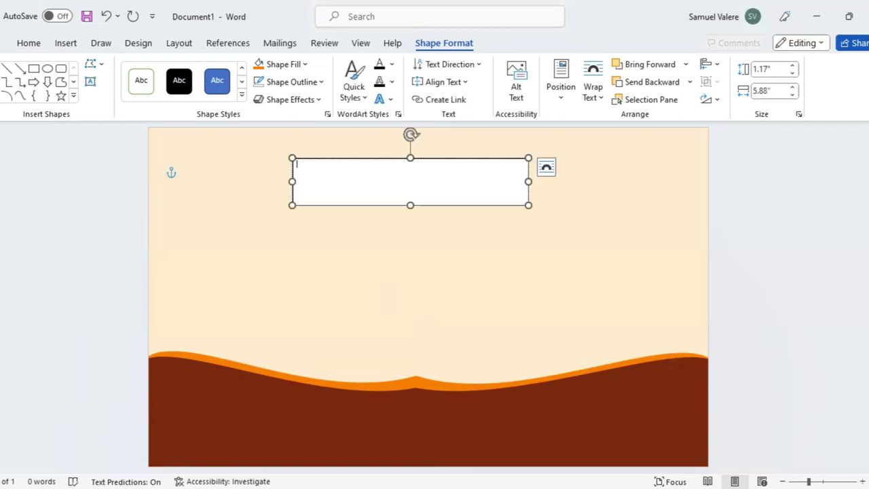
Type 'Certificate' in the text box, remove the box fill, and centre the text.
{"action": "type", "text": "Cen"}
{"action": "type", "text": "ertificate"}
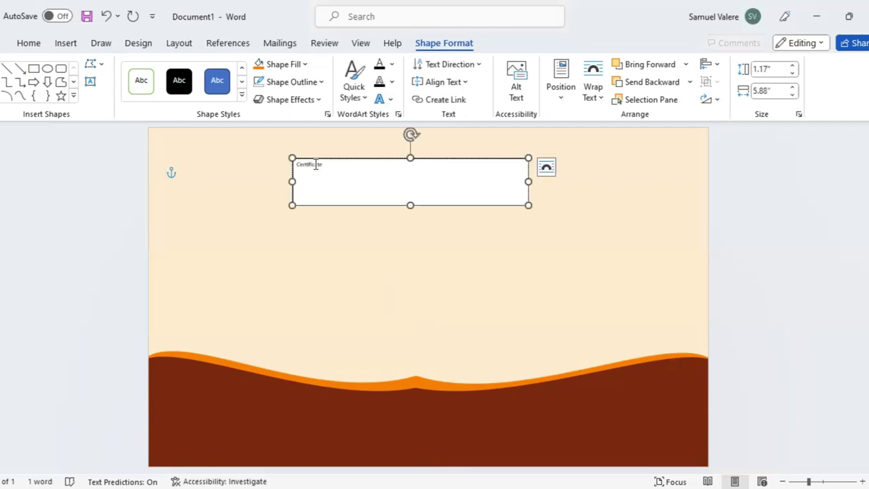
{"action": "key", "text": "ctrl+a"}
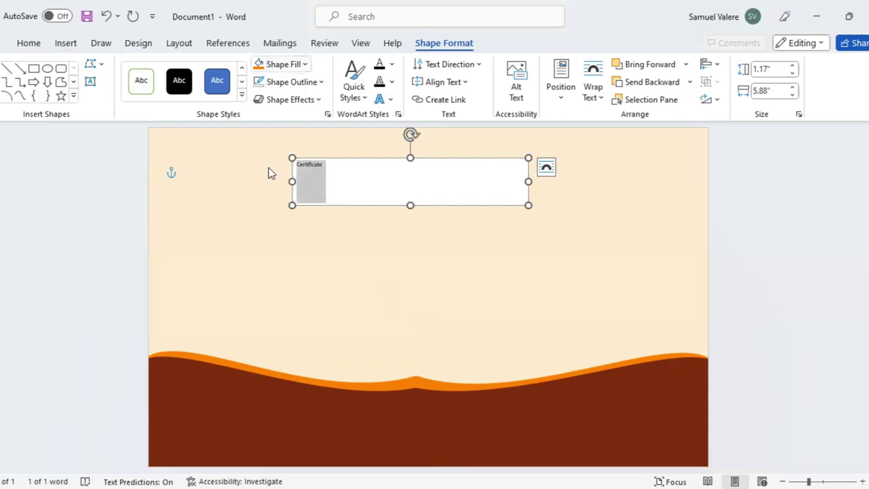
{"action": "left_click", "coordinate": [283, 64]}
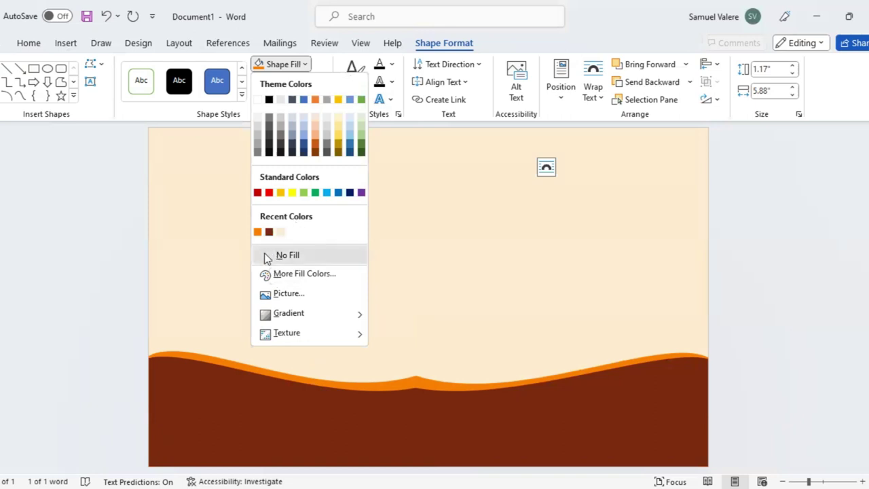
{"action": "left_click", "coordinate": [28, 43]}
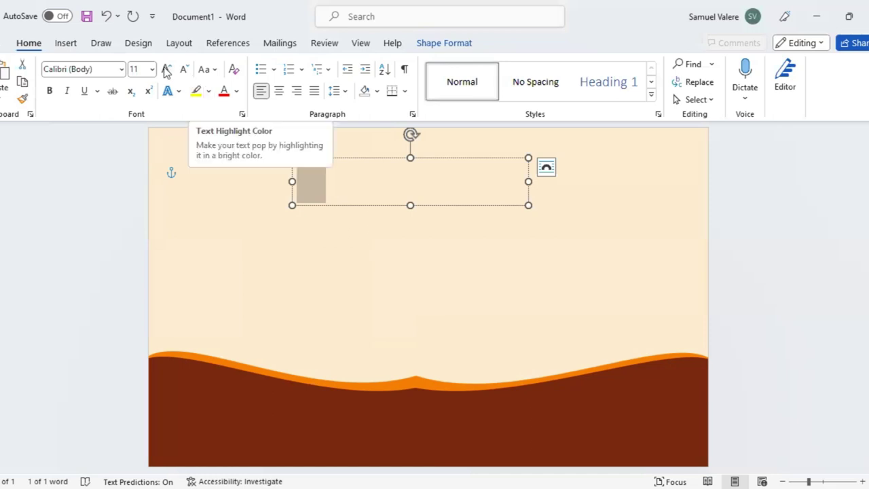
{"action": "key", "text": "ctrl+shift+period"}
{"action": "key", "text": "ctrl+shift+period"}
{"action": "key", "text": "ctrl+shift+period"}
{"action": "left_click", "coordinate": [279, 90]}
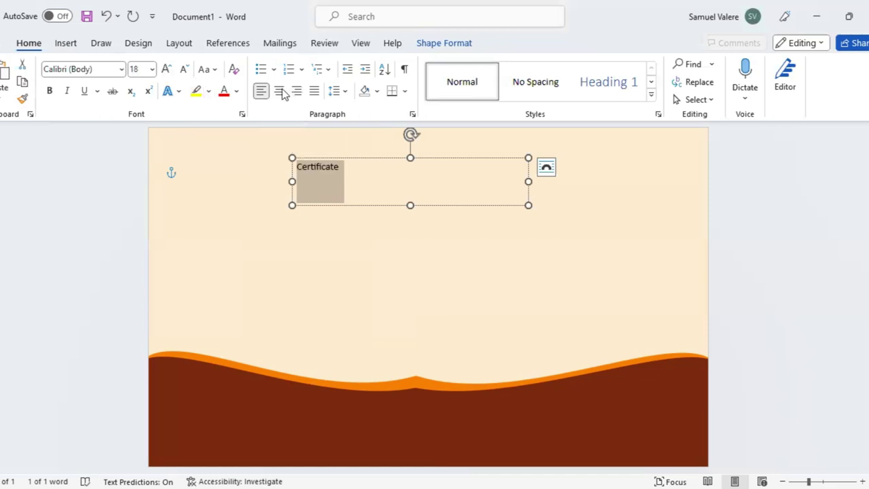
Format the title as bold uppercase Agency FB at 90 pt and make the box taller.
{"action": "left_click", "coordinate": [121, 69]}
{"action": "left_click", "coordinate": [72, 435]}
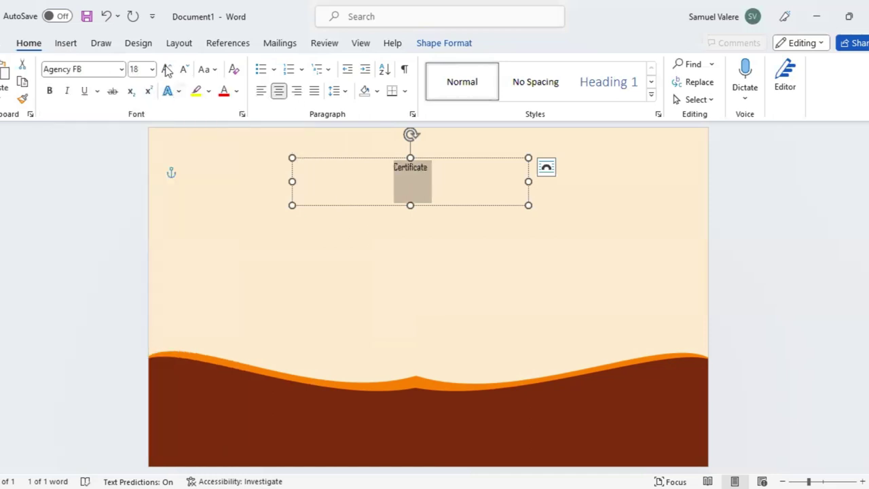
{"action": "key", "text": "ctrl+shift+period"}
{"action": "key", "text": "ctrl+shift+period"}
{"action": "key", "text": "ctrl+shift+period"}
{"action": "key", "text": "ctrl+shift+period"}
{"action": "key", "text": "ctrl+shift+period"}
{"action": "key", "text": "ctrl+shift+period"}
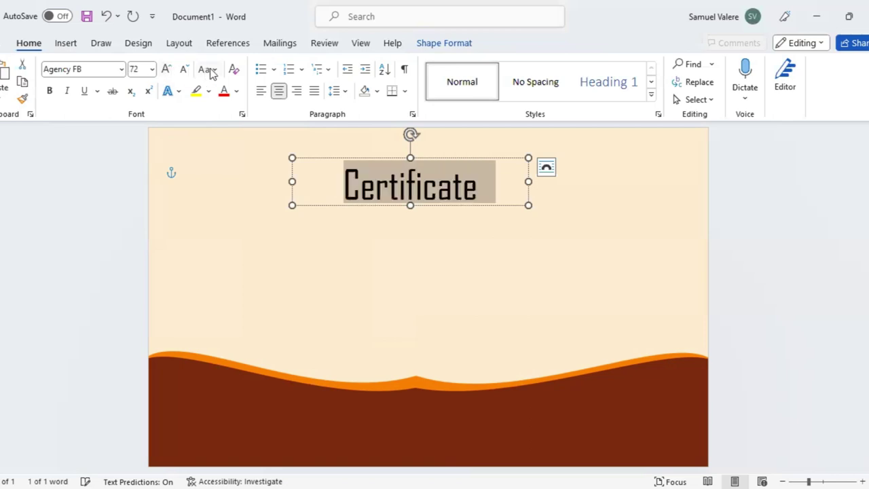
{"action": "key", "text": "shift+F3"}
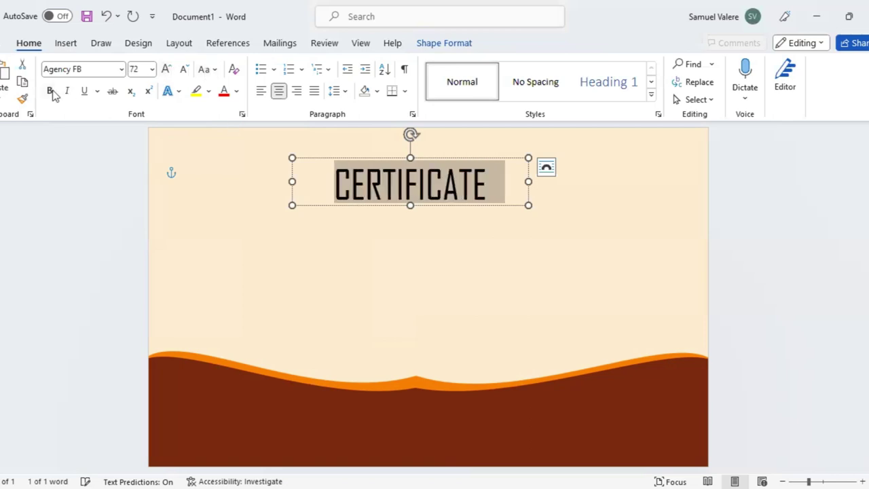
{"action": "left_click", "coordinate": [50, 90]}
{"action": "left_click", "coordinate": [166, 69]}
{"action": "left_click", "coordinate": [166, 69]}
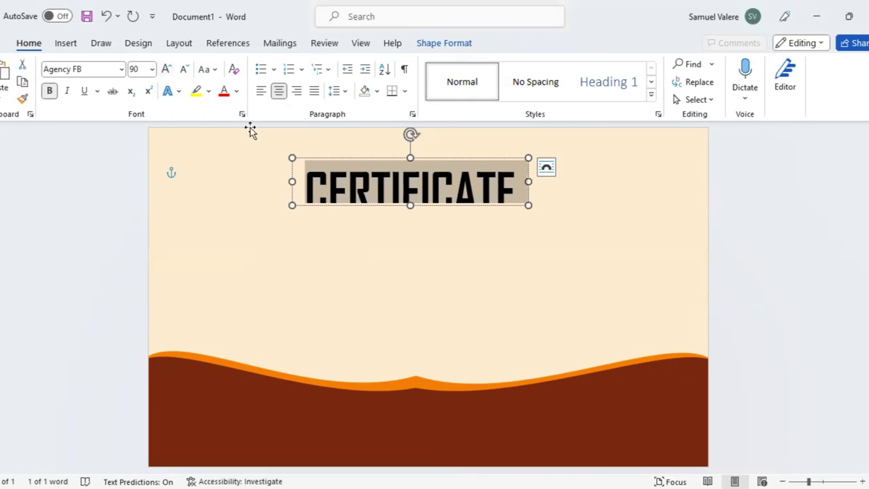
{"action": "left_click_drag", "start_coordinate": [410, 204], "coordinate": [410, 216]}
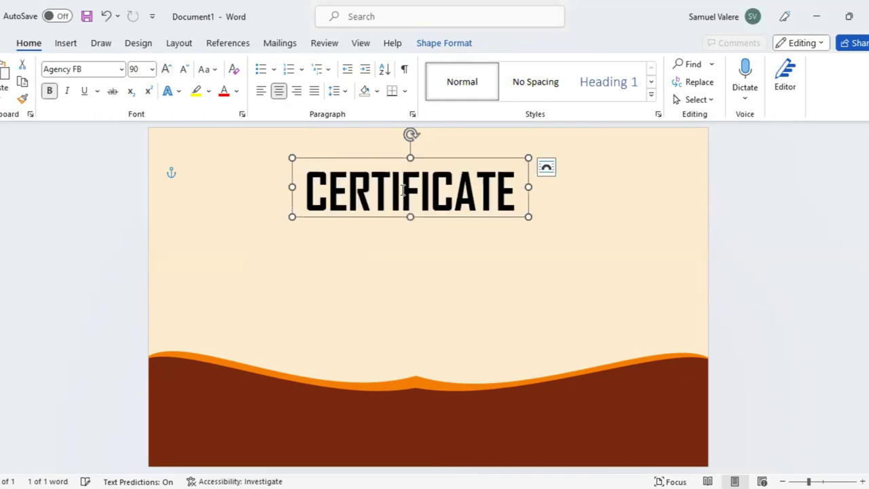
{"action": "double_click", "coordinate": [403, 193]}
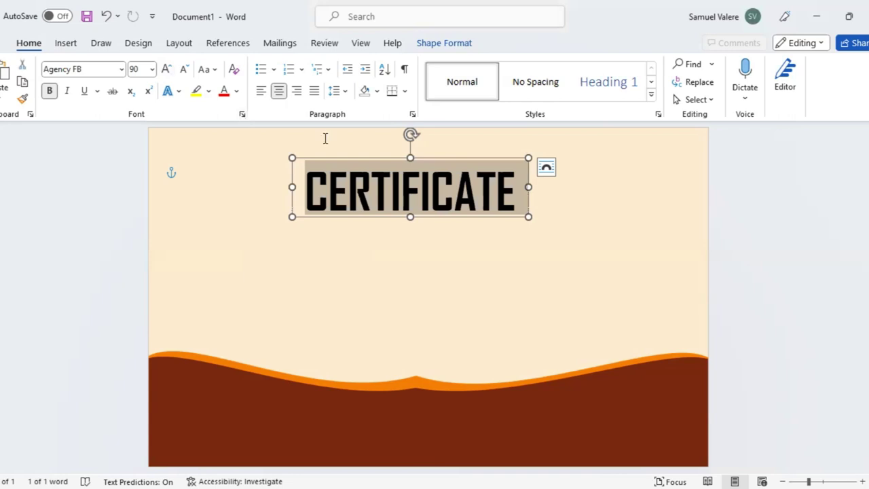
Set CERTIFICATE's character spacing to Expanded in the Font dialog.
{"action": "key", "text": "ctrl+d"}
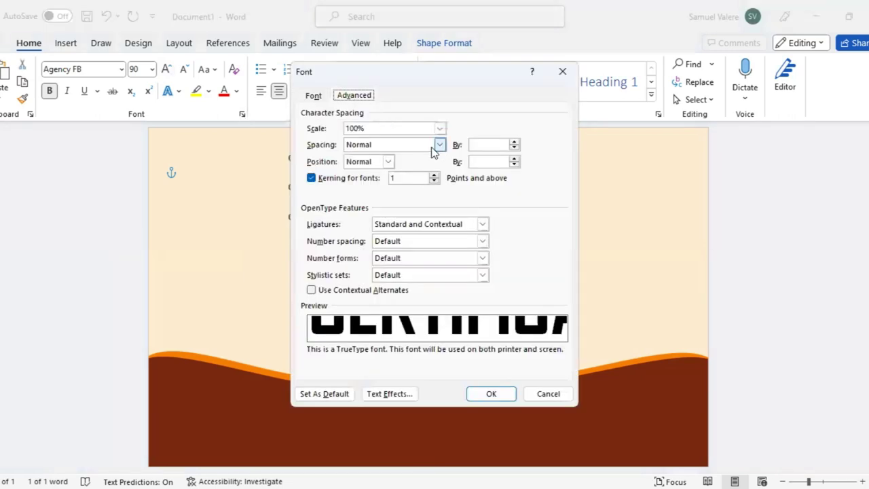
{"action": "left_click", "coordinate": [441, 144]}
{"action": "left_click", "coordinate": [413, 166]}
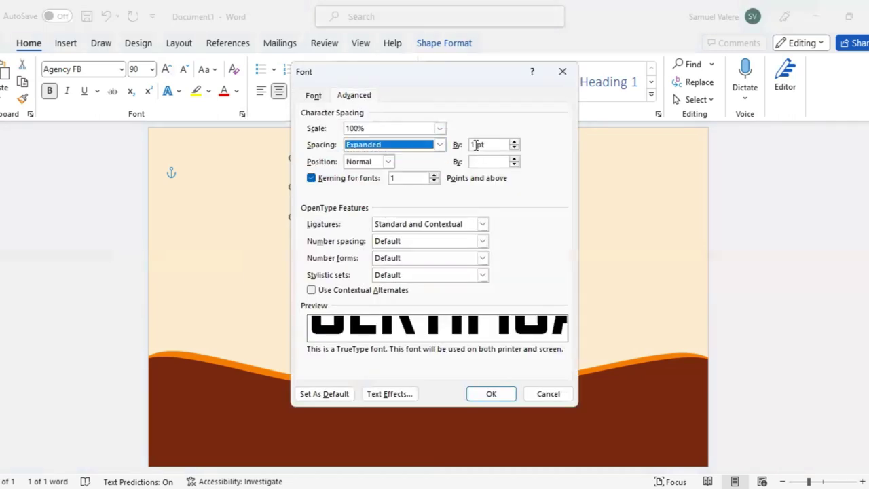
{"action": "left_click", "coordinate": [474, 145]}
{"action": "key", "text": "Delete"}
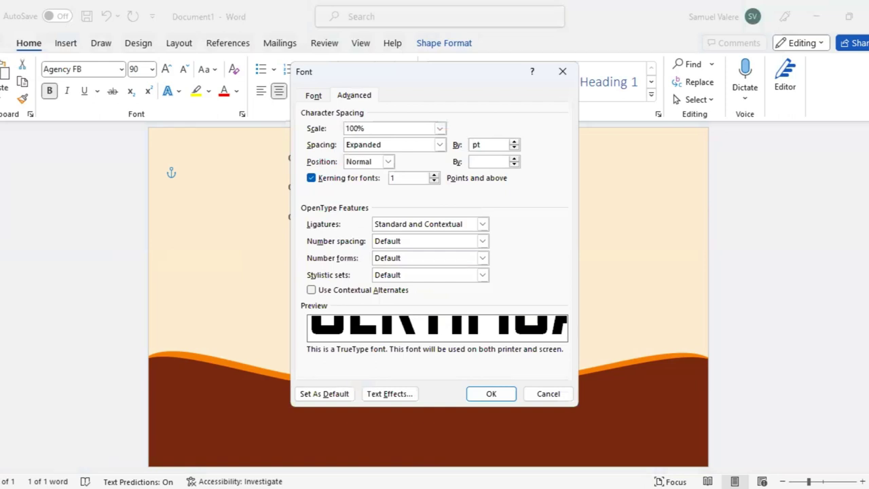
{"action": "key", "text": "Return"}
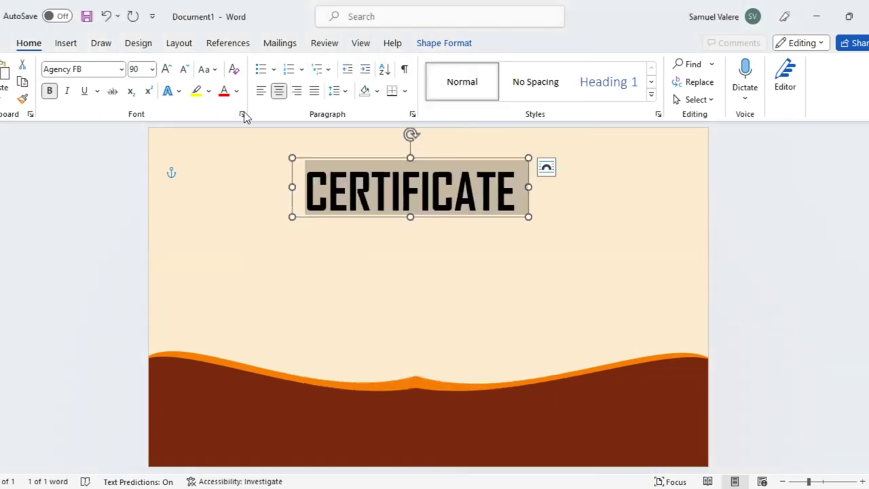
{"action": "key", "text": "ctrl+d"}
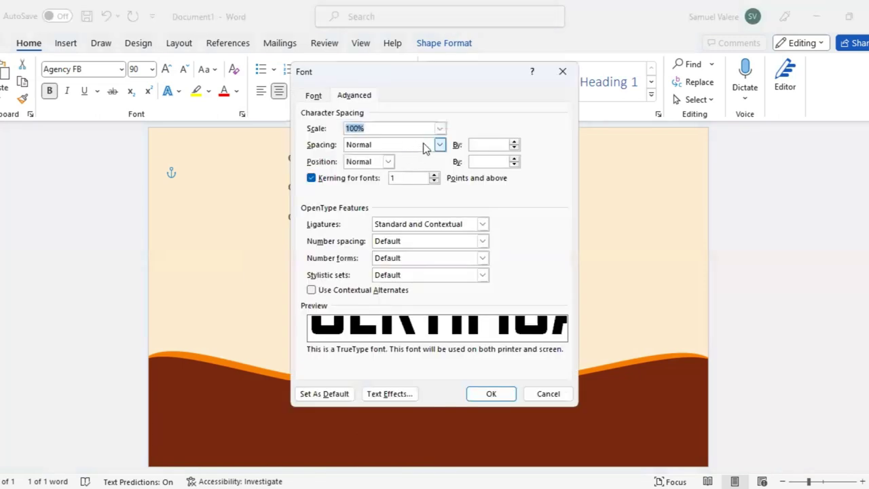
{"action": "left_click", "coordinate": [440, 145]}
{"action": "left_click", "coordinate": [379, 163]}
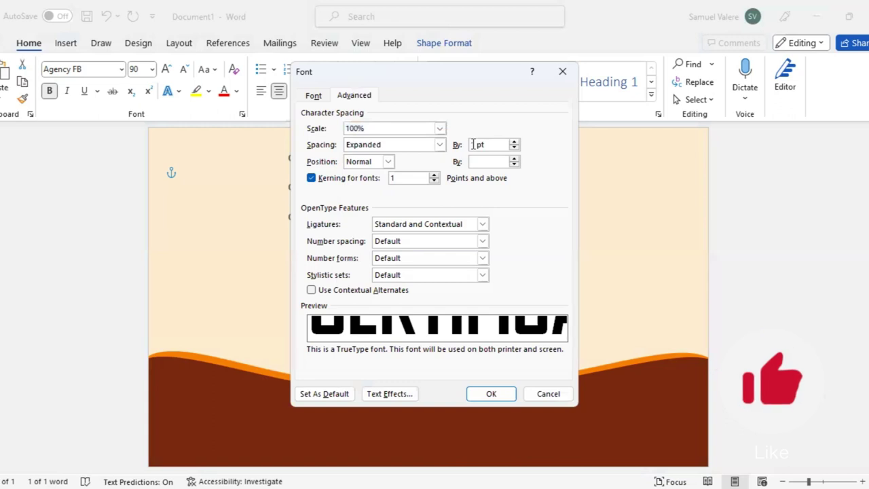
{"action": "key", "text": "BackSpace"}
{"action": "type", "text": "5"}
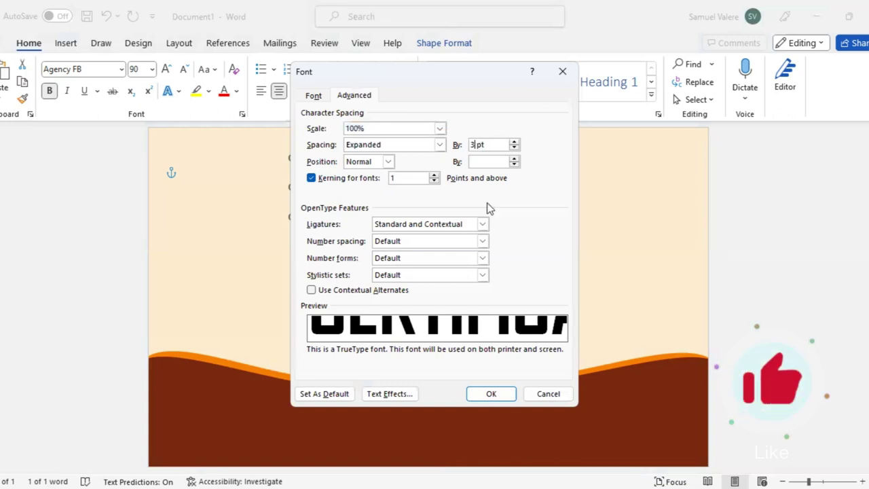
{"action": "key", "text": "Return"}
Widen the heading box and move it higher on the page.
{"action": "left_click_drag", "start_coordinate": [562, 185], "coordinate": [560, 186]}
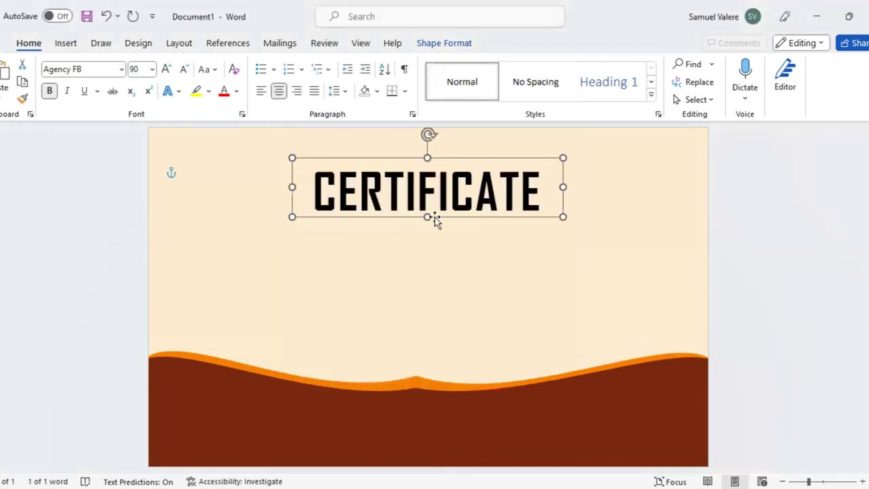
{"action": "mouse_move", "coordinate": [435, 216]}
{"action": "left_mouse_down"}
{"action": "mouse_move", "coordinate": [419, 199]}
{"action": "mouse_move", "coordinate": [448, 196]}
{"action": "left_mouse_up"}
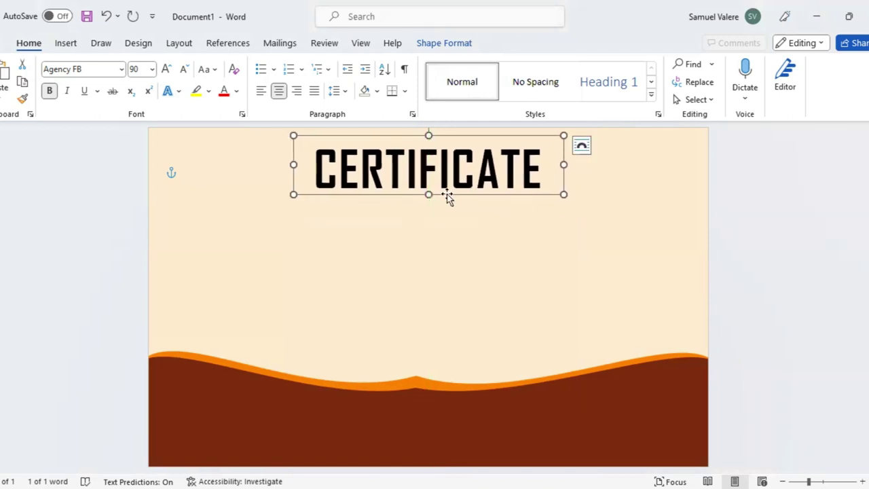
{"action": "left_click", "coordinate": [428, 401]}
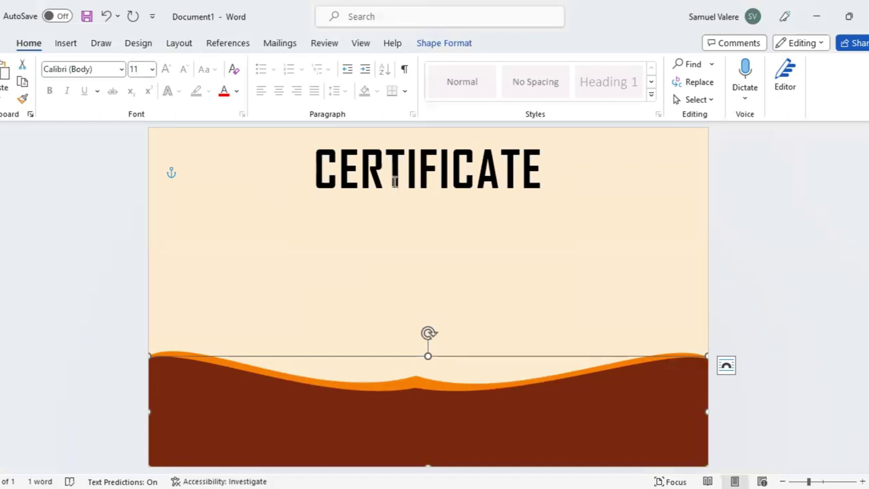
Draw a text box below CERTIFICATE and type the 'of appreciation' subtitle.
{"action": "left_click", "coordinate": [71, 44]}
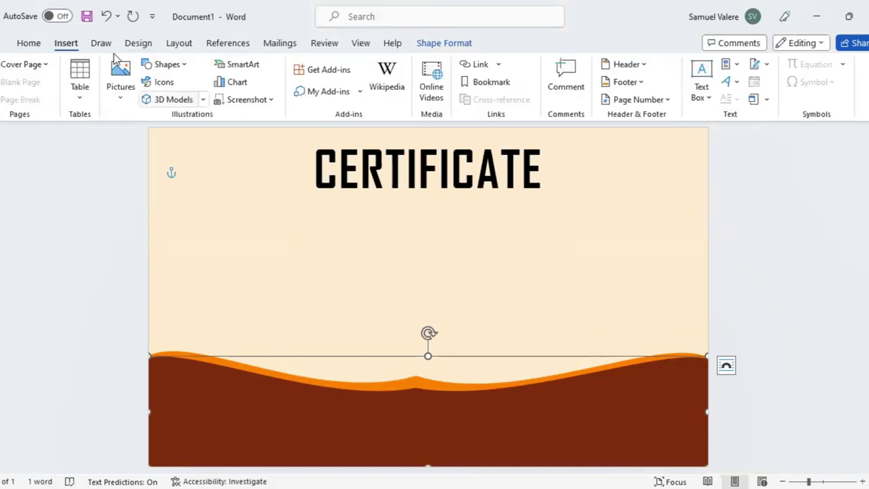
{"action": "left_click", "coordinate": [174, 70]}
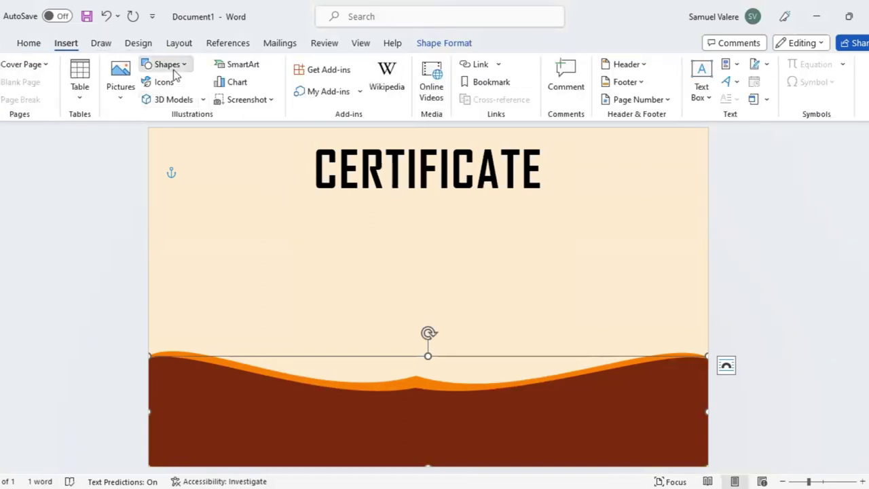
{"action": "left_click", "coordinate": [147, 100]}
{"action": "left_click_drag", "start_coordinate": [376, 199], "coordinate": [506, 214]}
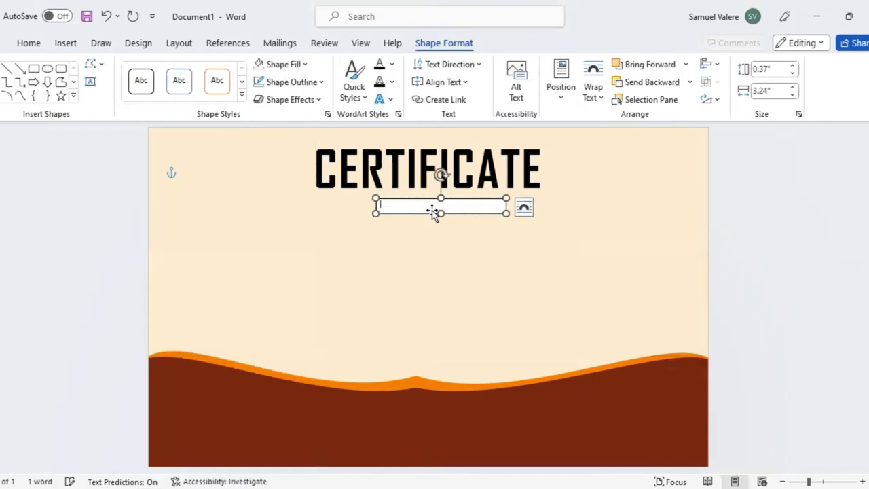
{"action": "type", "text": "of"}
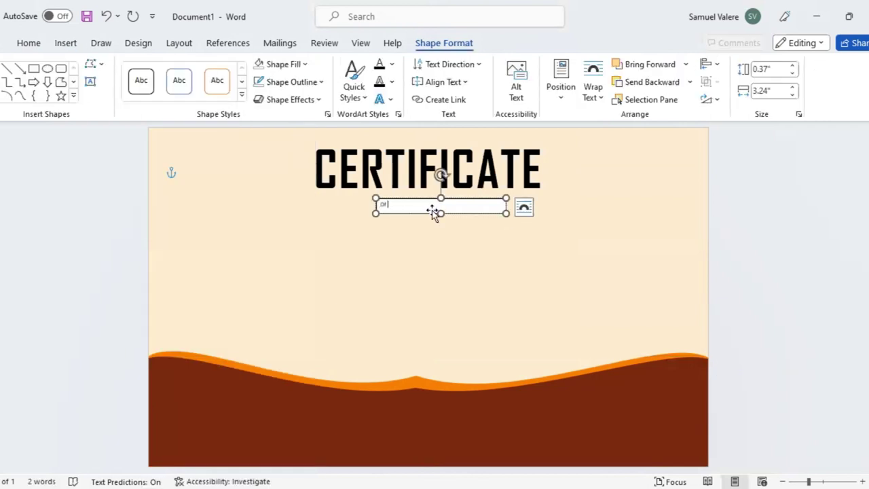
{"action": "type", "text": " Appreciation"}
Make the subtitle centred, bold, uppercase at size 20, and narrow its box to fit.
{"action": "key", "text": "ctrl+a"}
{"action": "left_click", "coordinate": [523, 161]}
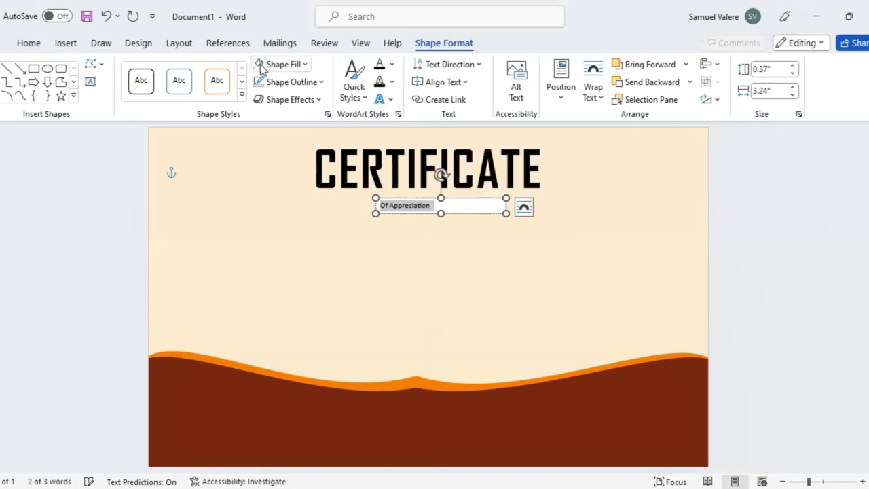
{"action": "left_click", "coordinate": [27, 43]}
{"action": "left_click", "coordinate": [279, 91]}
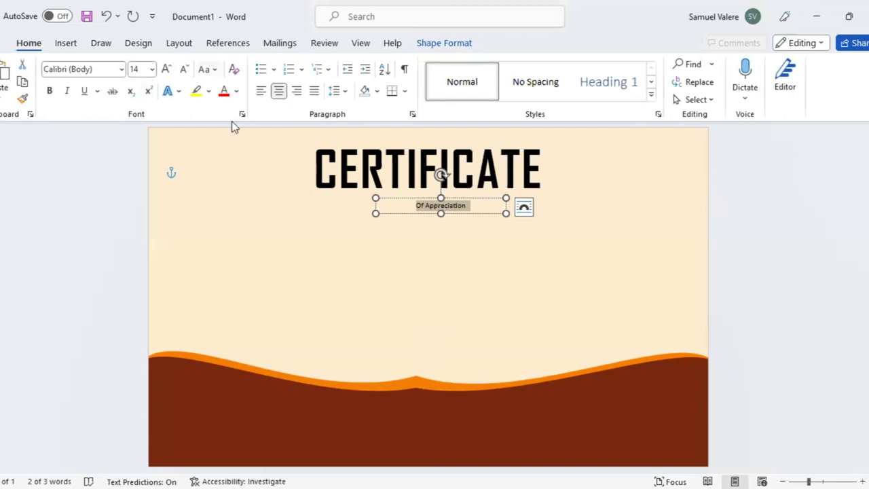
{"action": "key", "text": "ctrl+shift+a"}
{"action": "key", "text": "ctrl+b"}
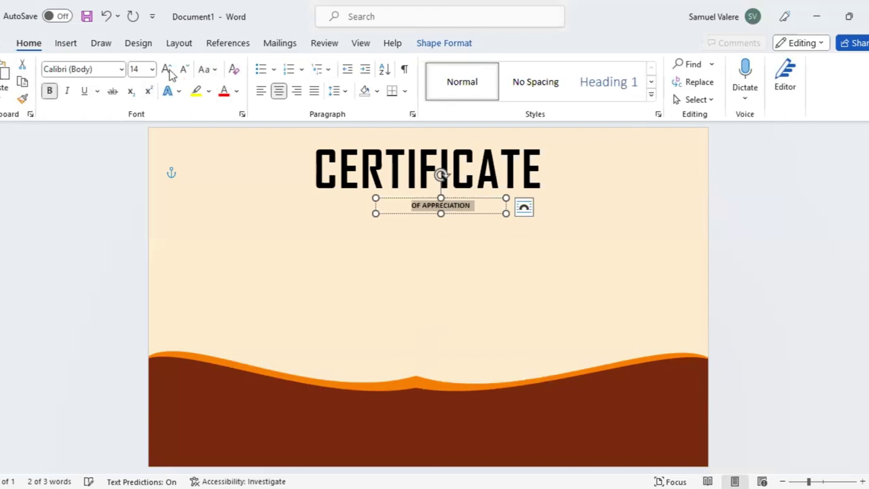
{"action": "left_click", "coordinate": [170, 73]}
{"action": "left_click", "coordinate": [169, 73]}
{"action": "left_click", "coordinate": [170, 73]}
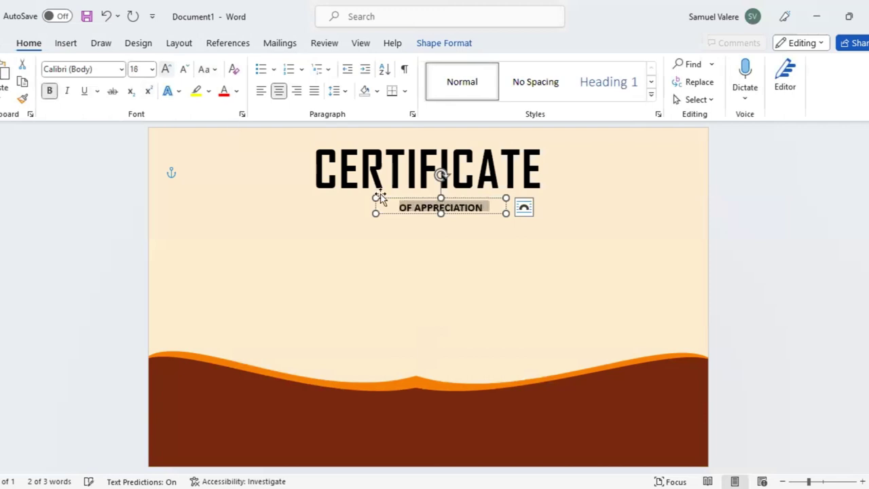
{"action": "left_click", "coordinate": [440, 215]}
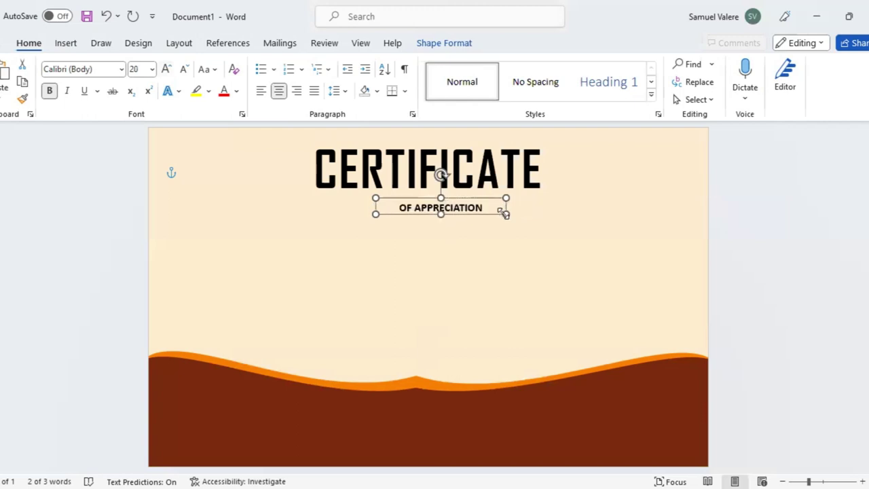
{"action": "mouse_move", "coordinate": [484, 214]}
{"action": "left_mouse_down"}
{"action": "mouse_move", "coordinate": [453, 211]}
{"action": "mouse_move", "coordinate": [453, 203]}
{"action": "left_mouse_up"}
Draw a short horizontal line just left of OF APPRECIATION.
{"action": "left_click", "coordinate": [66, 43]}
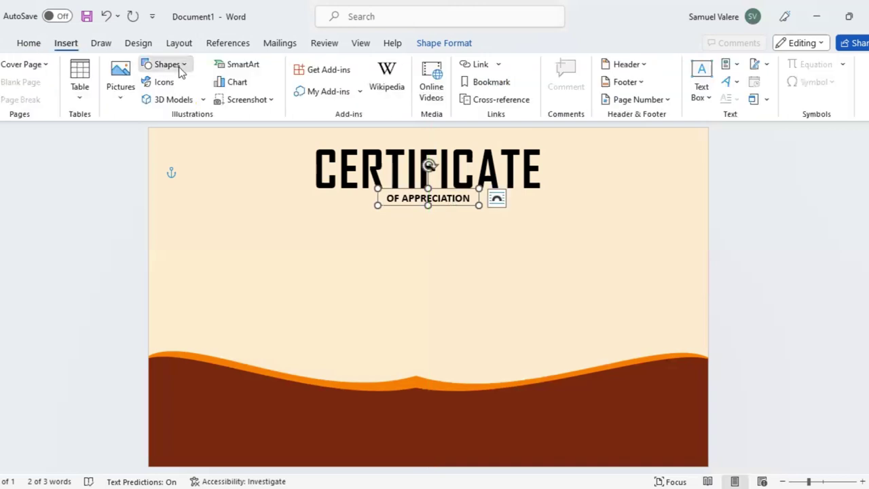
{"action": "left_click", "coordinate": [180, 68]}
{"action": "left_click", "coordinate": [148, 154]}
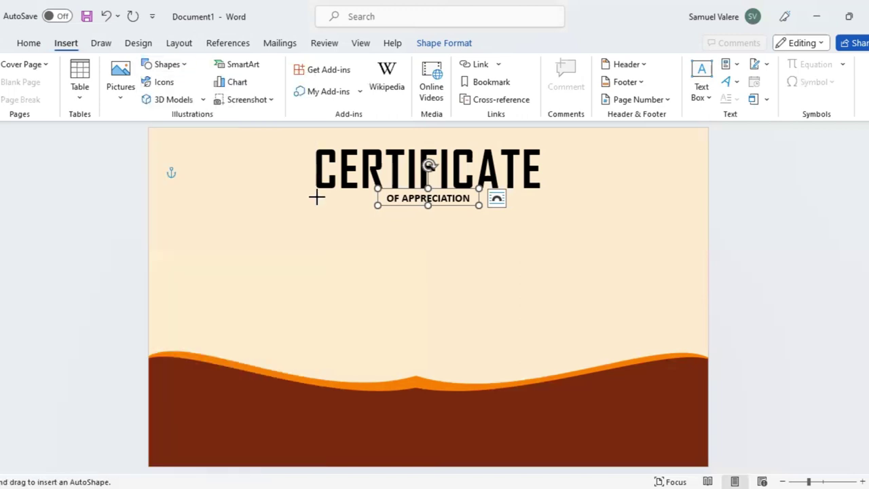
{"action": "left_click_drag", "start_coordinate": [316, 194], "coordinate": [377, 195]}
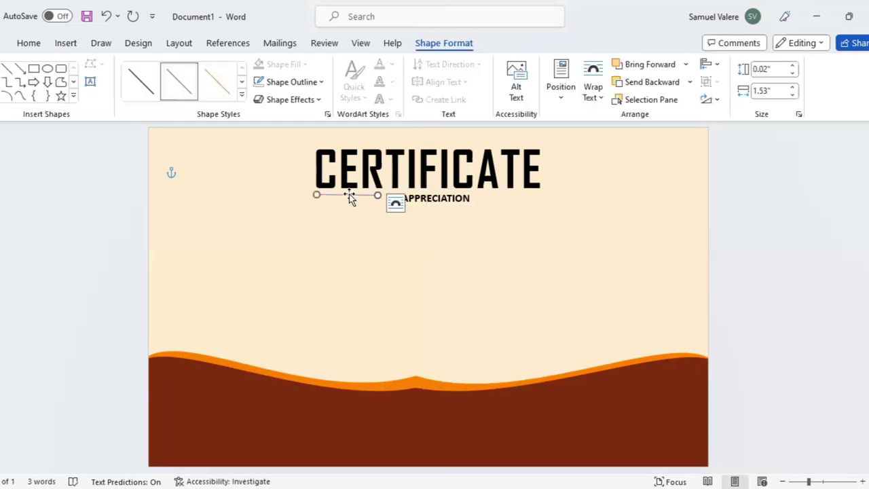
{"action": "mouse_move", "coordinate": [349, 197]}
{"action": "left_mouse_down"}
{"action": "mouse_move", "coordinate": [302, 154]}
{"action": "mouse_move", "coordinate": [292, 165]}
{"action": "left_mouse_up"}
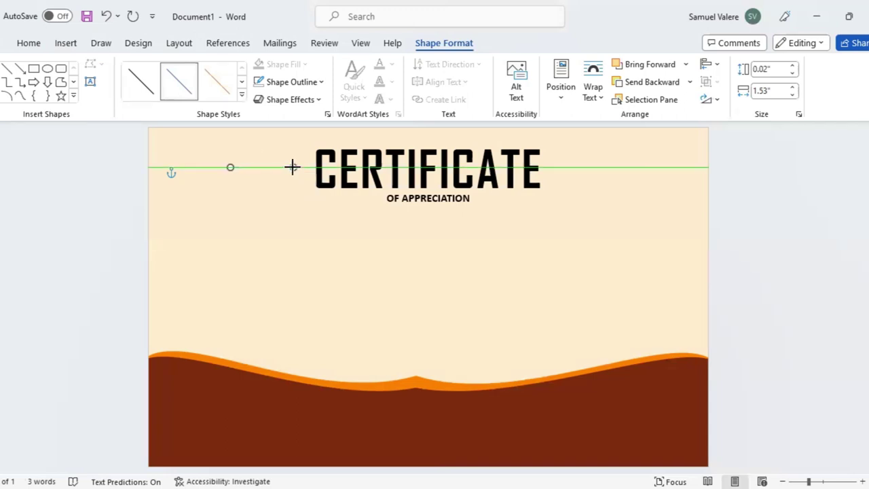
{"action": "left_click_drag", "start_coordinate": [292, 167], "coordinate": [367, 196]}
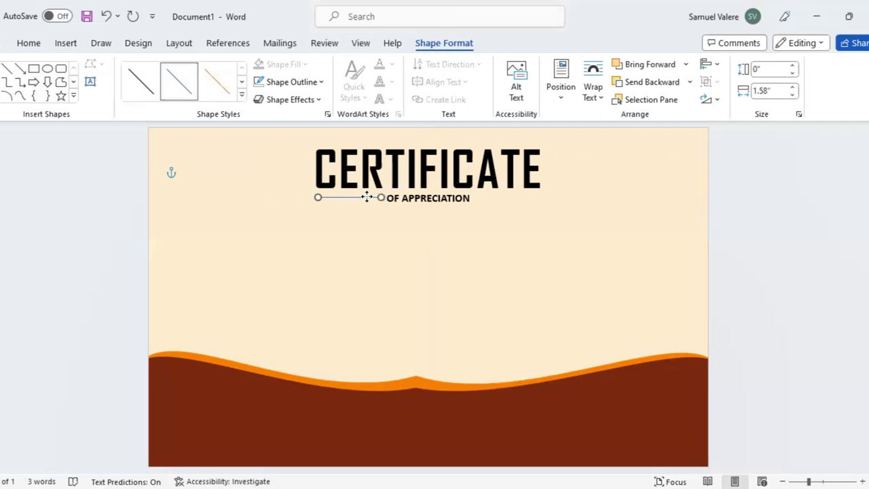
{"action": "left_click", "coordinate": [322, 82]}
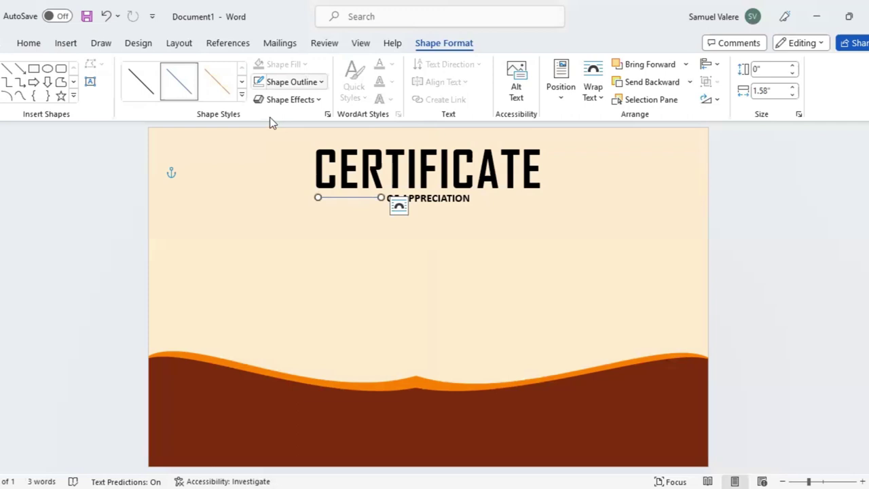
{"action": "left_click", "coordinate": [399, 224]}
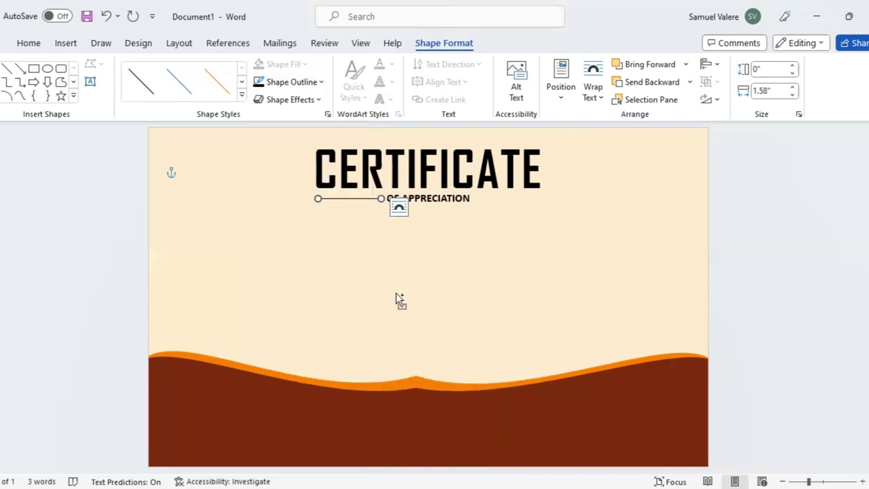
Duplicate the line and nudge the copy to the right of the subtitle.
{"action": "key", "text": "Up"}
{"action": "key", "text": "Up"}
{"action": "key", "text": "Up"}
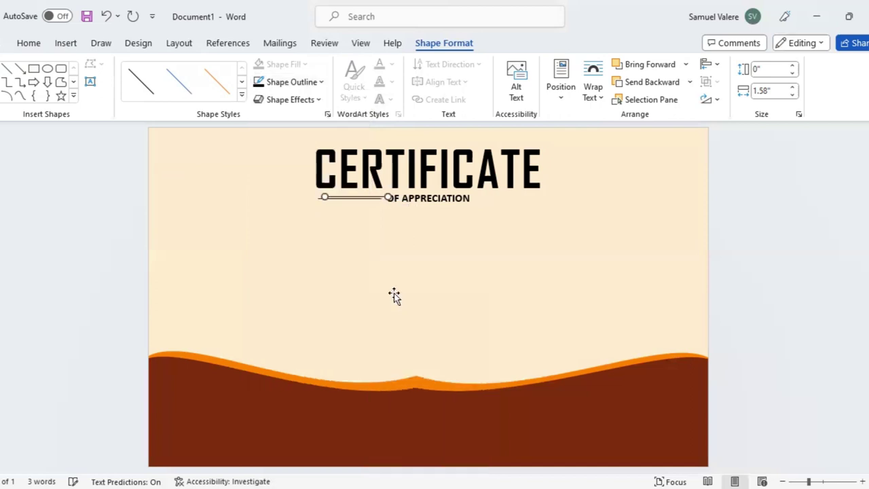
{"action": "key", "text": "Up"}
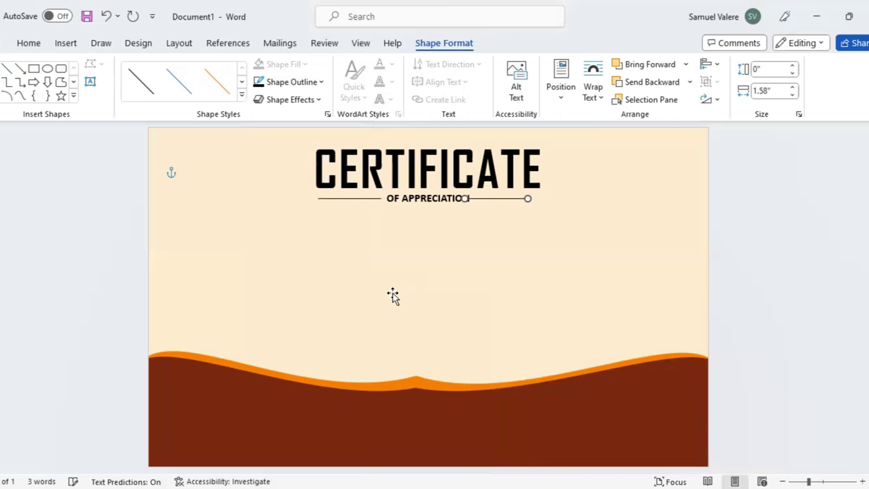
{"action": "key", "text": "Right"}
{"action": "key", "text": "Right"}
{"action": "key", "text": "Right"}
Recolour the CERTIFICATE title dark red-brown.
{"action": "left_click", "coordinate": [396, 262]}
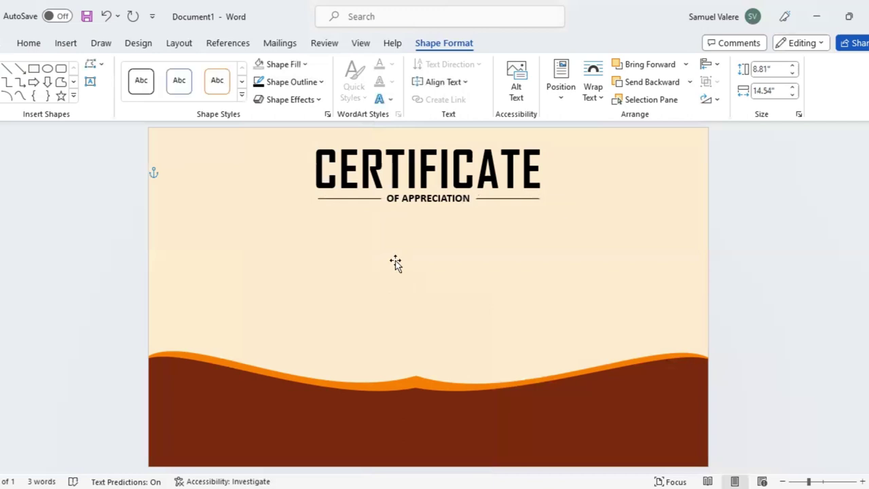
{"action": "left_click", "coordinate": [419, 169]}
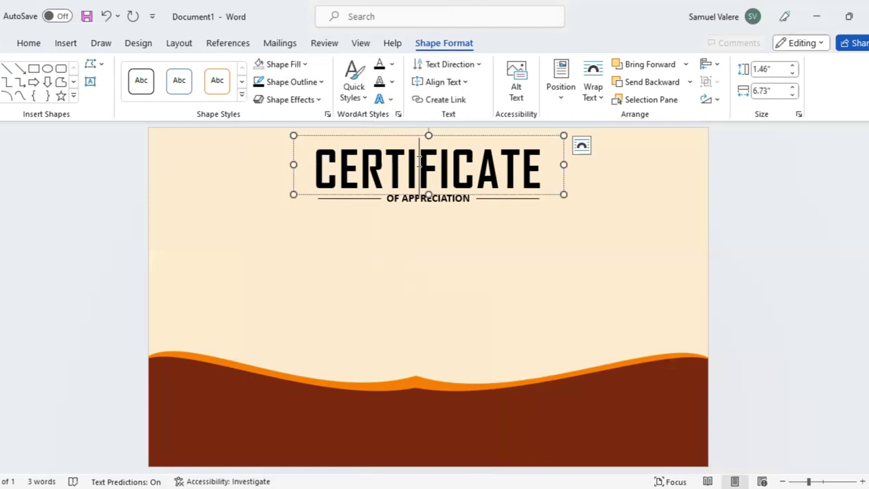
{"action": "key", "text": "ctrl+a"}
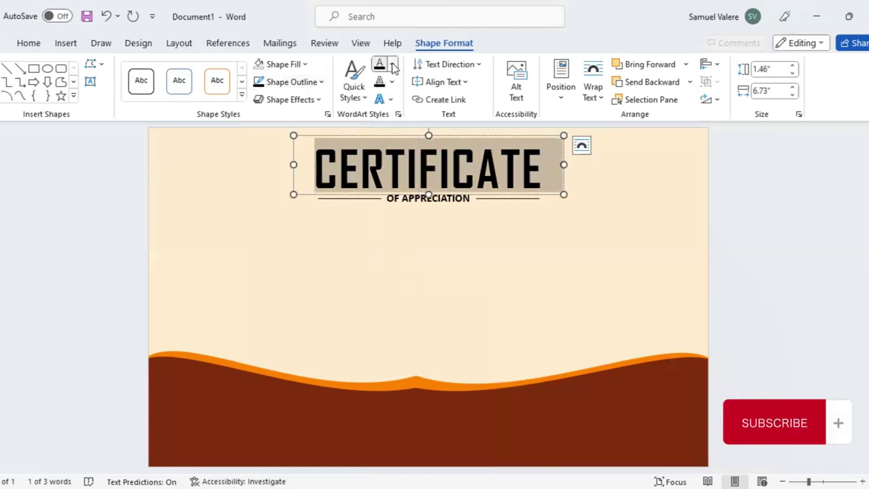
{"action": "left_click", "coordinate": [388, 253]}
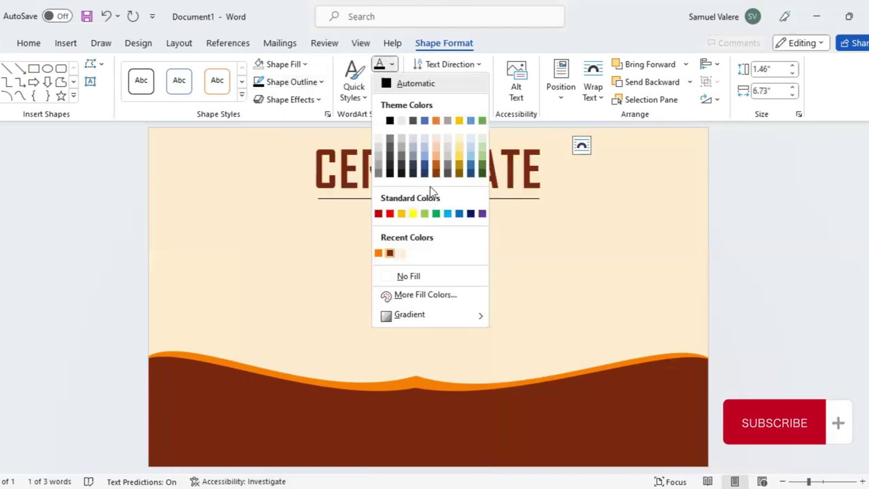
{"action": "left_click", "coordinate": [389, 250]}
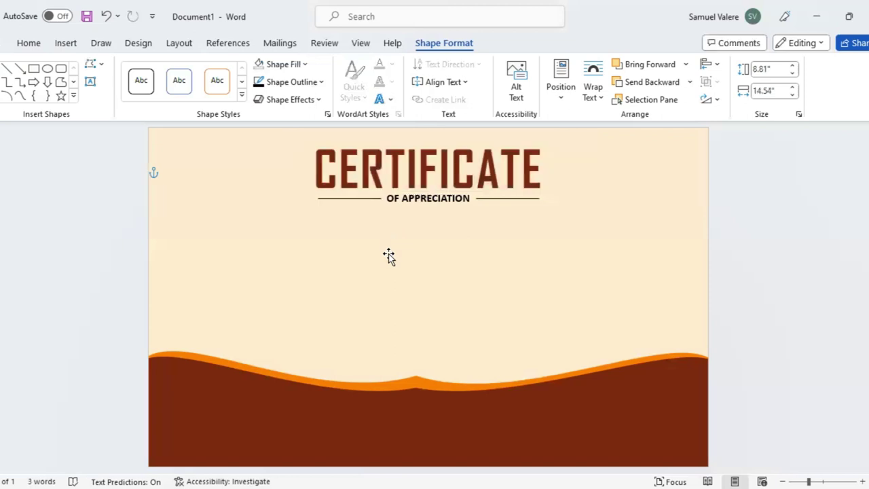
Add a text box below OF APPRECIATION reading 'This Certificate Is Greatly Presented To'.
{"action": "left_click", "coordinate": [90, 81]}
{"action": "left_click_drag", "start_coordinate": [295, 220], "coordinate": [505, 239]}
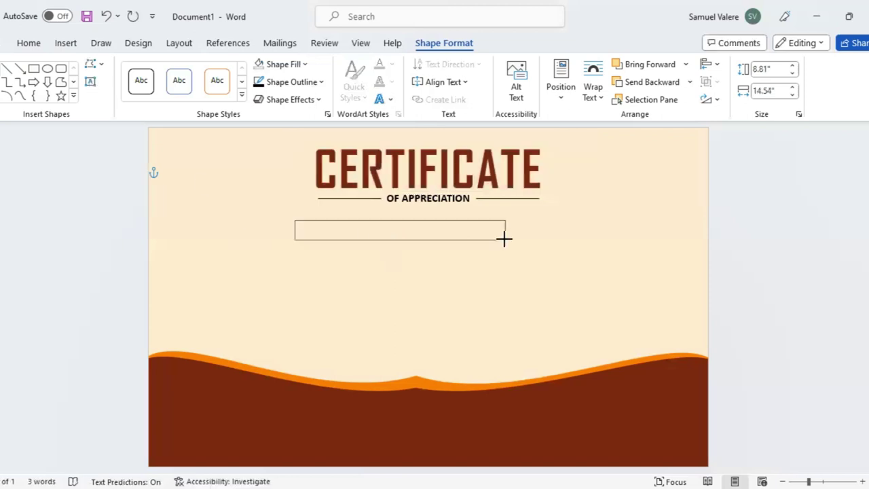
{"action": "type", "text": "TH"}
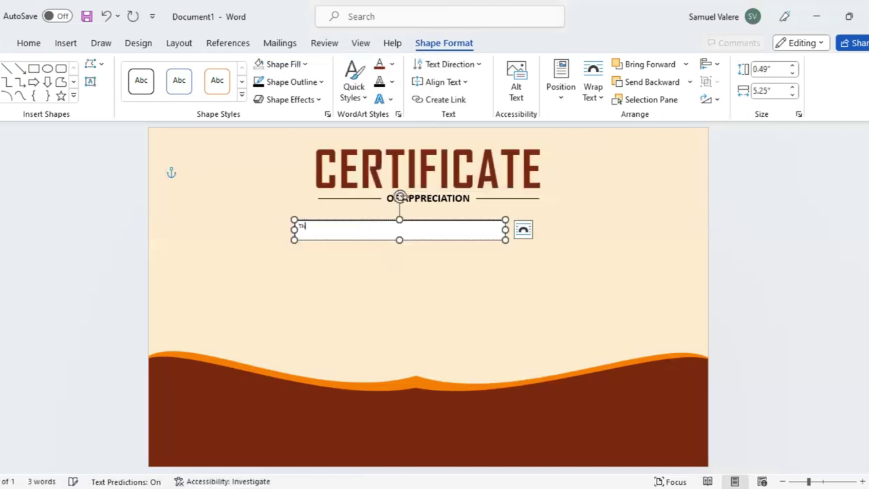
{"action": "type", "text": "is Certificate Is Great"}
{"action": "type", "text": "ly Presen"}
{"action": "type", "text": "ted To"}
{"action": "triple_click", "coordinate": [352, 232]}
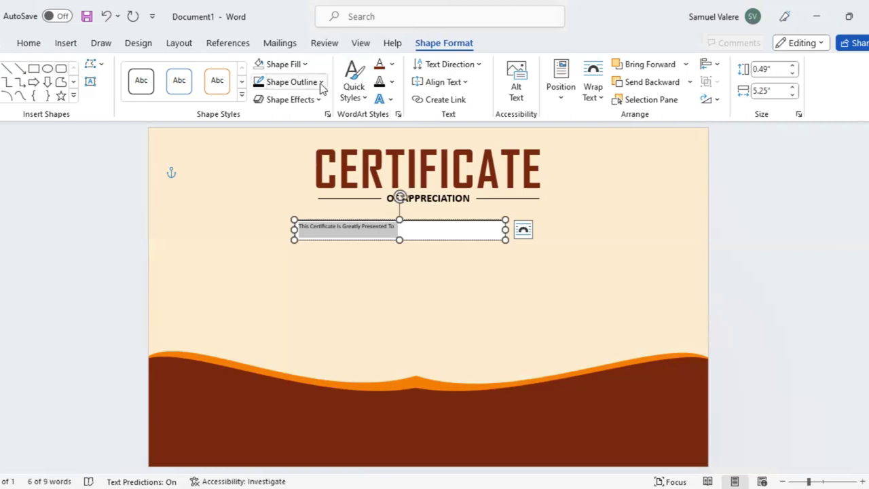
{"action": "left_click", "coordinate": [28, 44]}
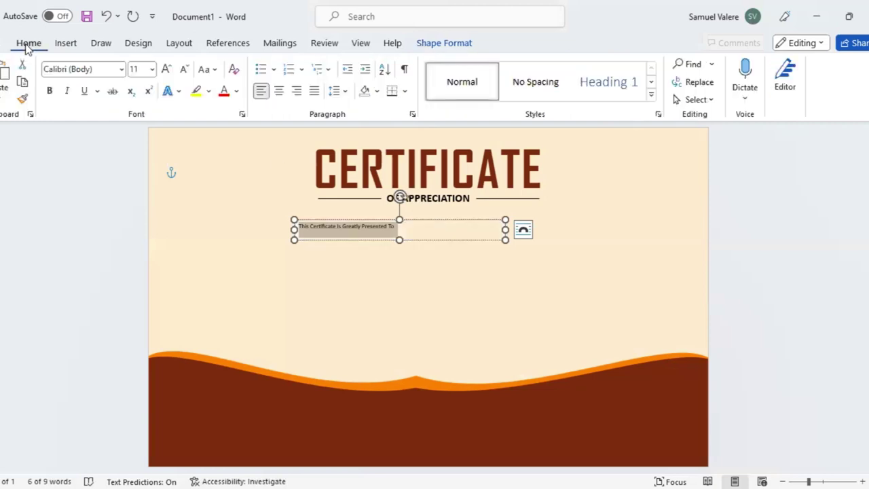
Set the presentation line in Georgia, centred, and enlarge its text four steps.
{"action": "left_click", "coordinate": [105, 69]}
{"action": "type", "text": "Georgia"}
{"action": "key", "text": "Return"}
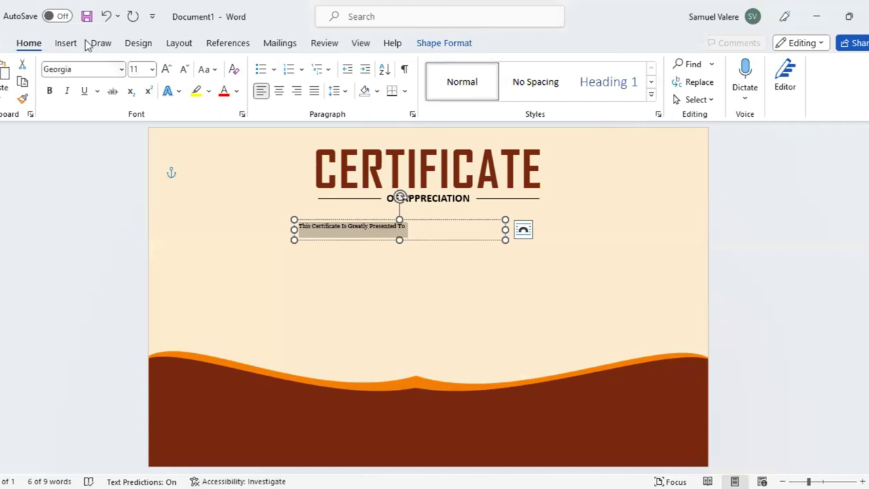
{"action": "key", "text": "ctrl+e"}
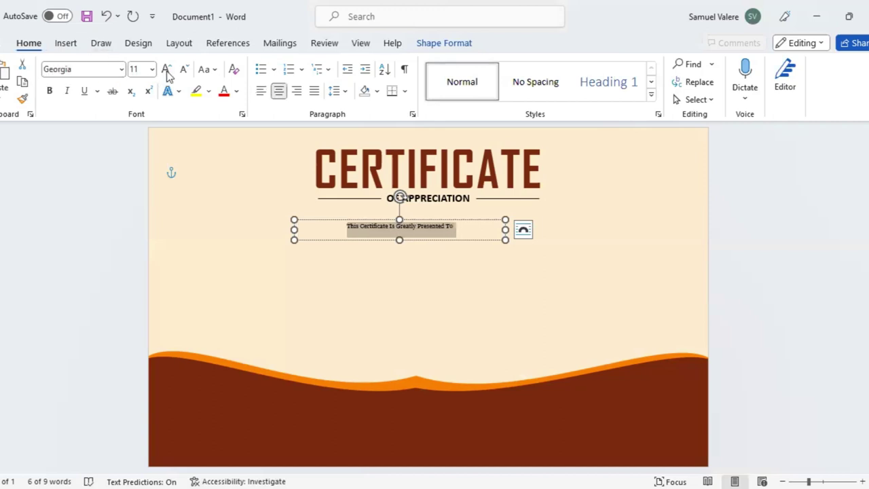
{"action": "left_click", "coordinate": [167, 70]}
{"action": "left_click", "coordinate": [166, 70]}
{"action": "left_click", "coordinate": [166, 70]}
{"action": "left_click", "coordinate": [167, 70]}
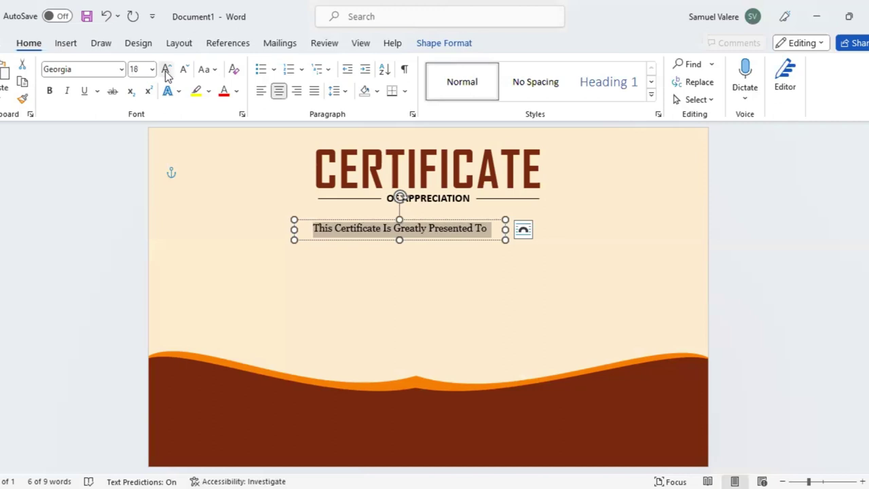
{"action": "left_click", "coordinate": [166, 70]}
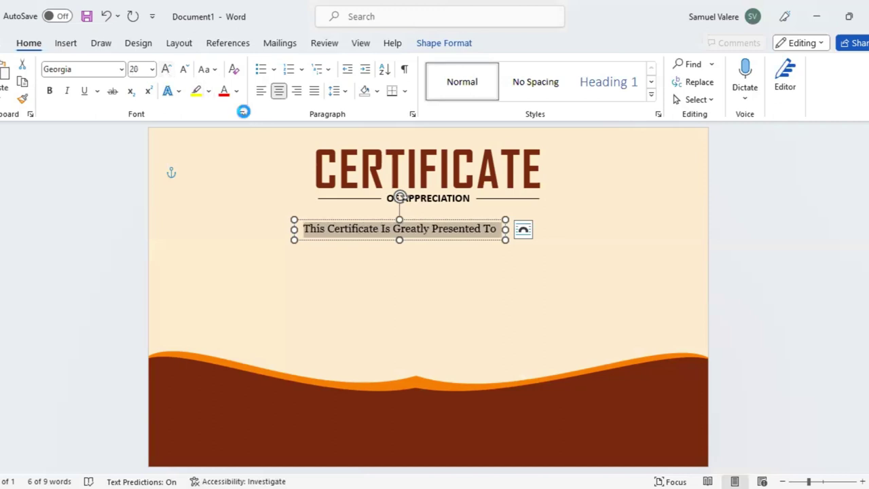
Expand the line's character spacing by 4 pt.
{"action": "left_click", "coordinate": [242, 113]}
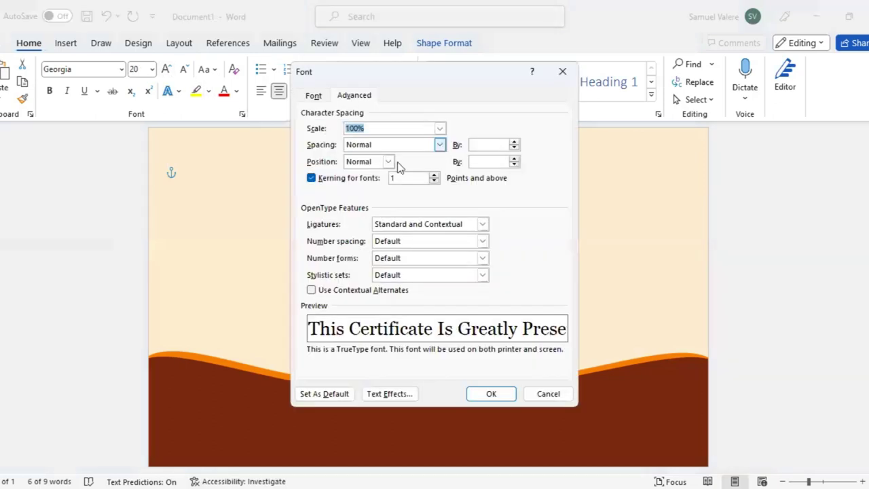
{"action": "left_click", "coordinate": [398, 165]}
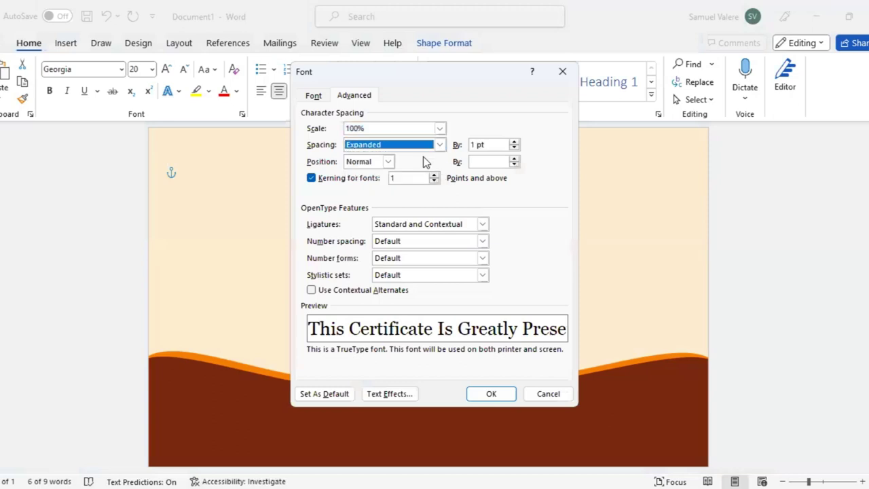
{"action": "left_click", "coordinate": [474, 145]}
{"action": "key", "text": "BackSpace"}
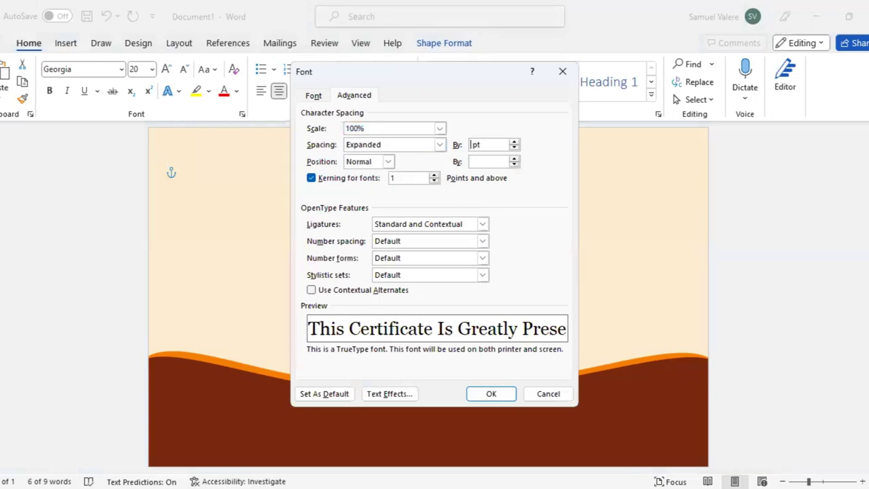
{"action": "type", "text": "4"}
{"action": "key", "text": "Return"}
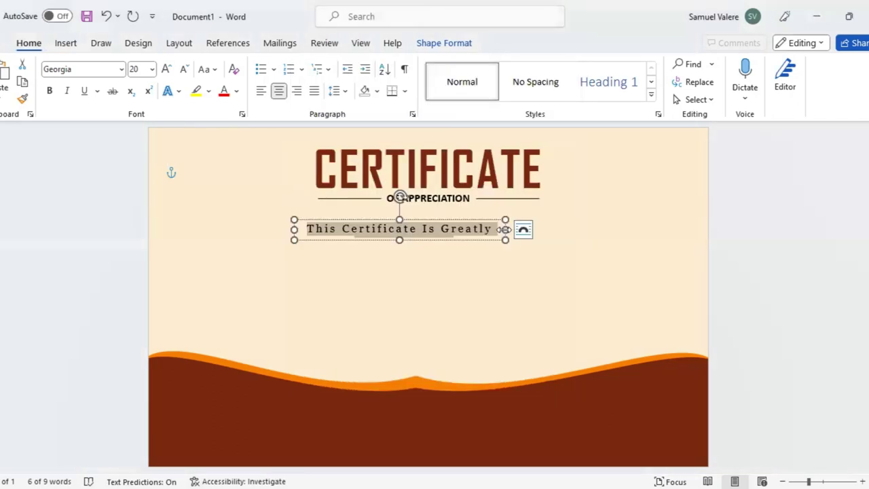
Widen and centre the box, set the line to 18 pt, and duplicate it below.
{"action": "left_click_drag", "start_coordinate": [533, 230], "coordinate": [598, 229]}
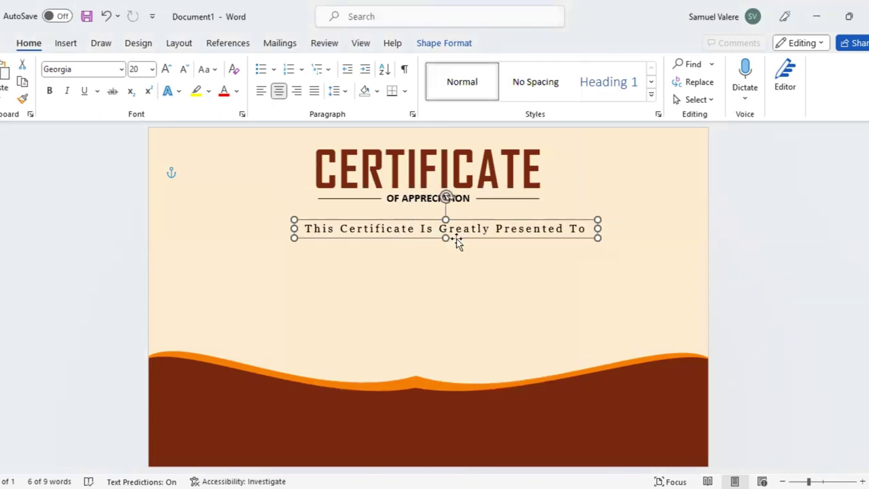
{"action": "mouse_move", "coordinate": [447, 239]}
{"action": "left_mouse_down"}
{"action": "mouse_move", "coordinate": [436, 241]}
{"action": "mouse_move", "coordinate": [437, 232]}
{"action": "left_mouse_up"}
{"action": "triple_click", "coordinate": [440, 226]}
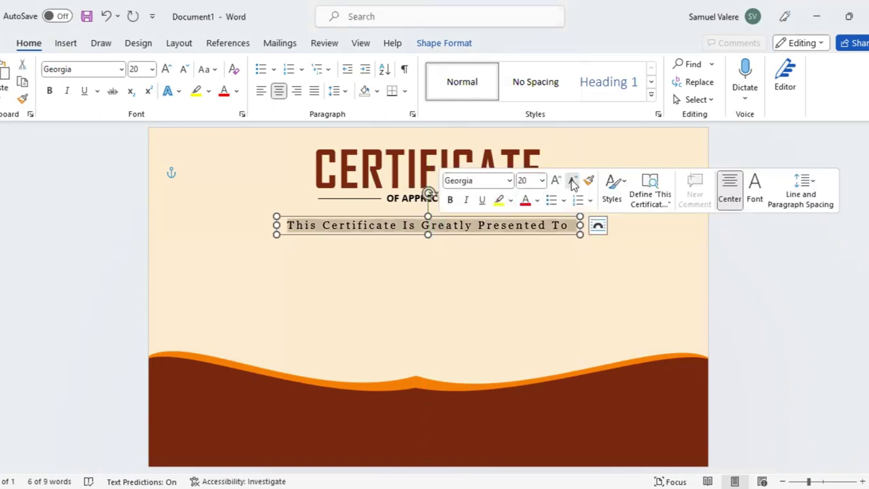
{"action": "left_click", "coordinate": [572, 180]}
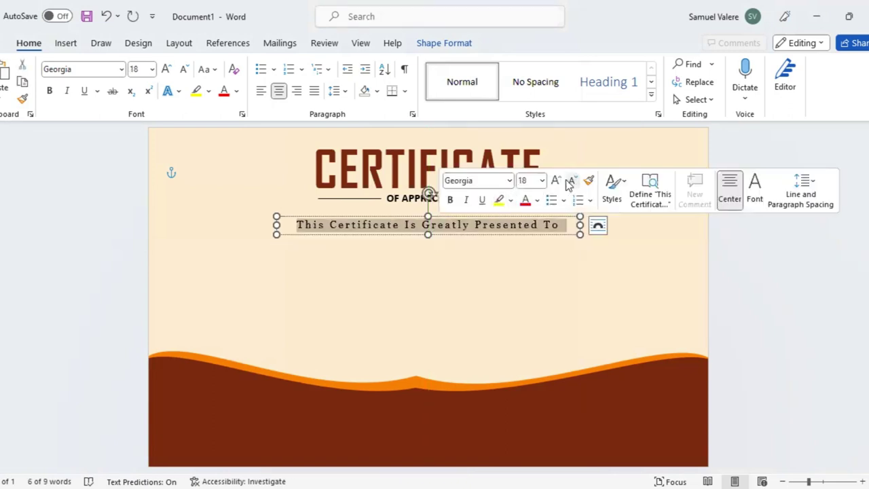
{"action": "left_click", "coordinate": [437, 234]}
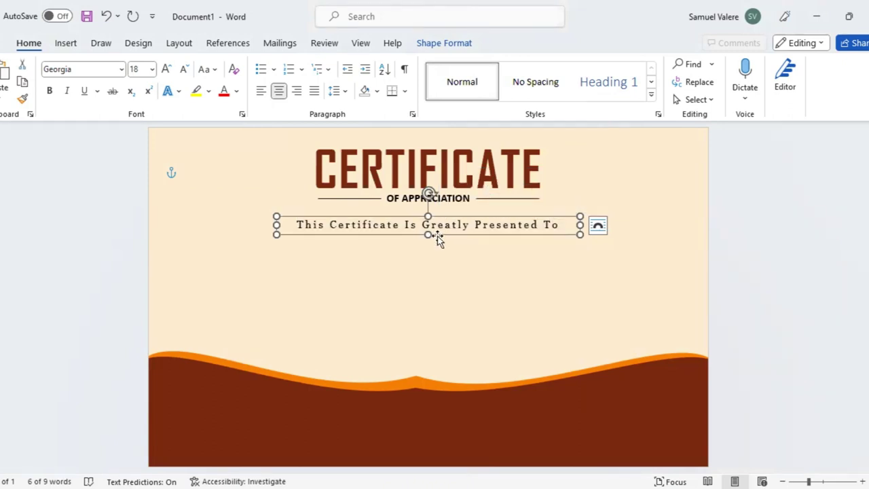
{"action": "left_click_drag", "start_coordinate": [438, 233], "coordinate": [439, 256]}
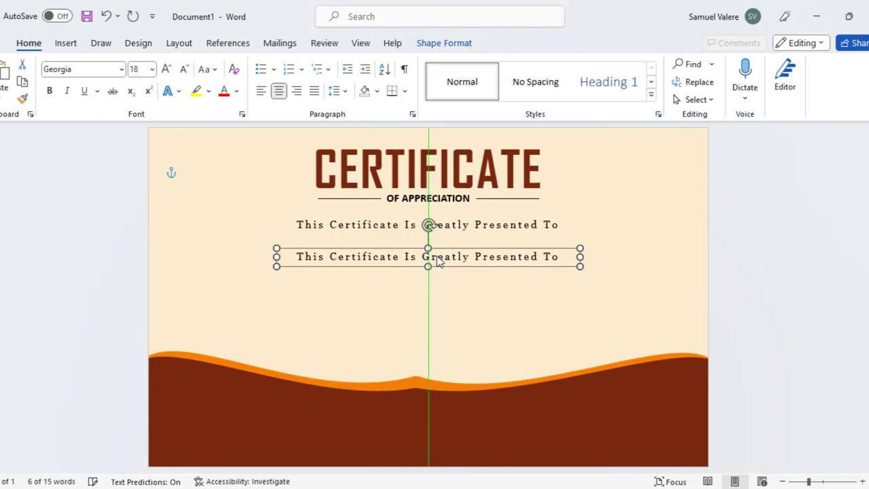
Reset the duplicate box's character spacing to Normal.
{"action": "left_click_drag", "start_coordinate": [439, 257], "coordinate": [439, 261]}
{"action": "triple_click", "coordinate": [438, 258]}
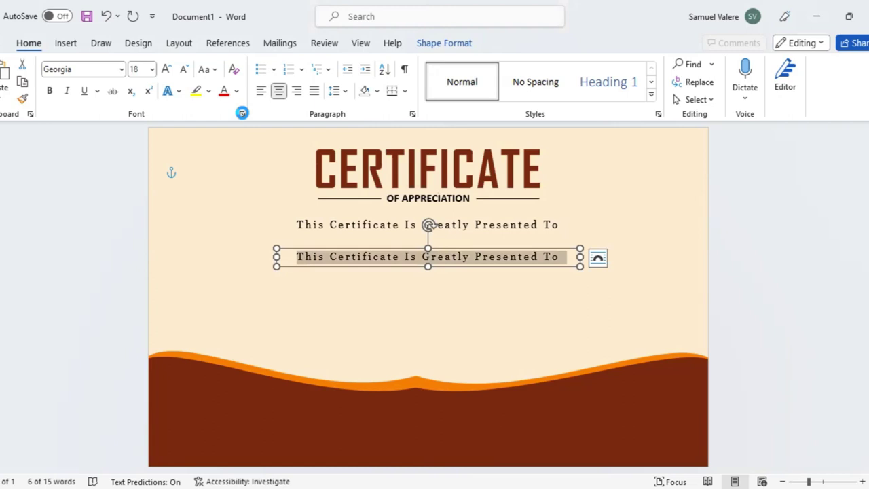
{"action": "left_click", "coordinate": [242, 112]}
{"action": "left_click", "coordinate": [440, 144]}
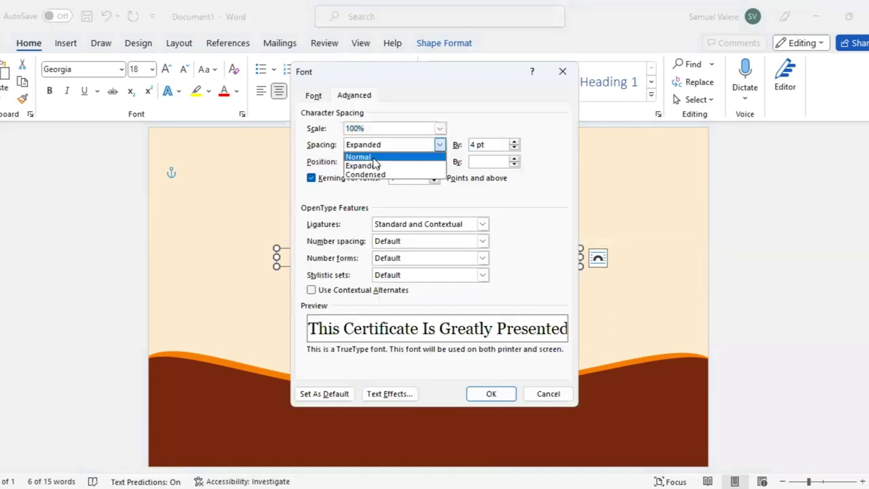
{"action": "left_click", "coordinate": [420, 235]}
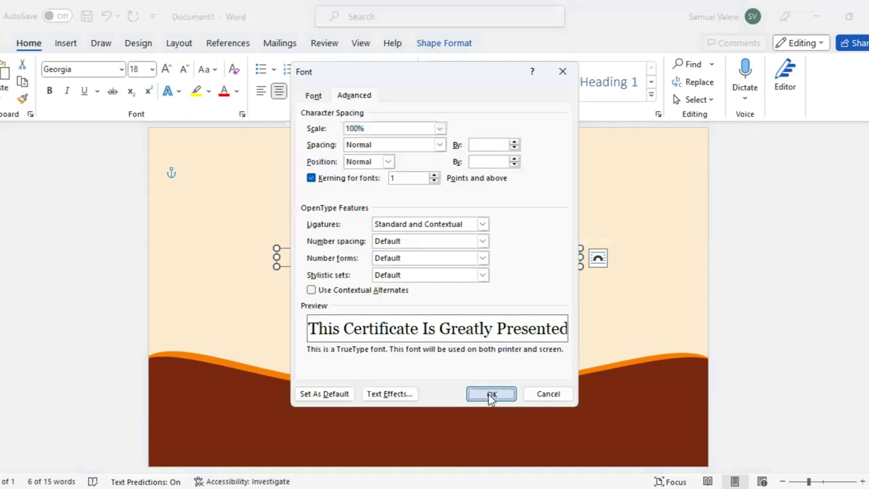
{"action": "left_click", "coordinate": [489, 394]}
Replace the copied wording with the recipient's full name.
{"action": "key", "text": "BackSpace"}
{"action": "type", "text": "Ulyse"}
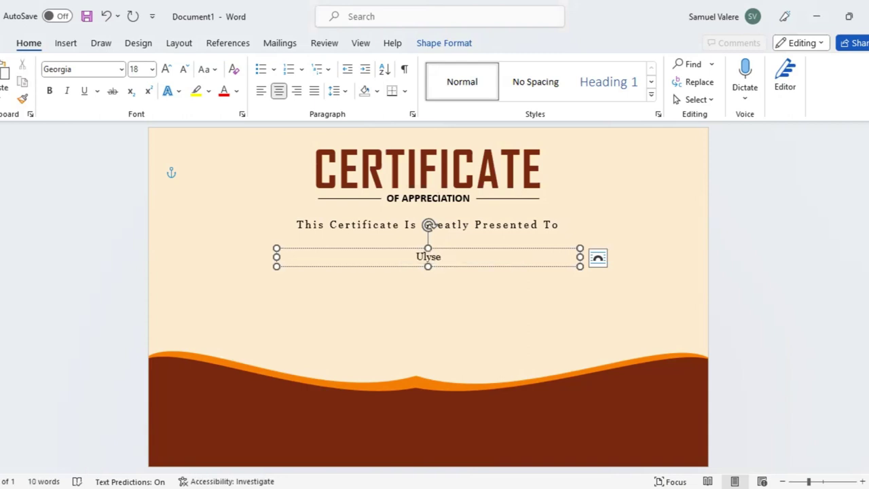
{"action": "type", "text": " Tachise"}
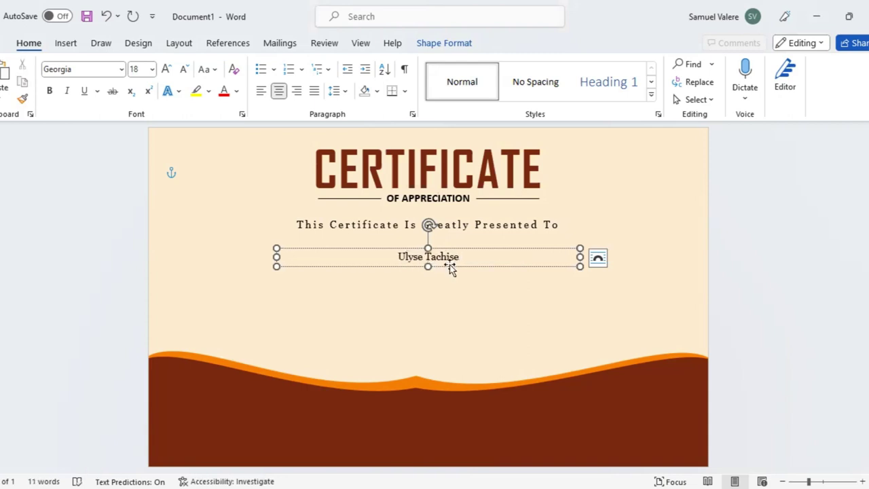
{"action": "key", "text": "ctrl+a"}
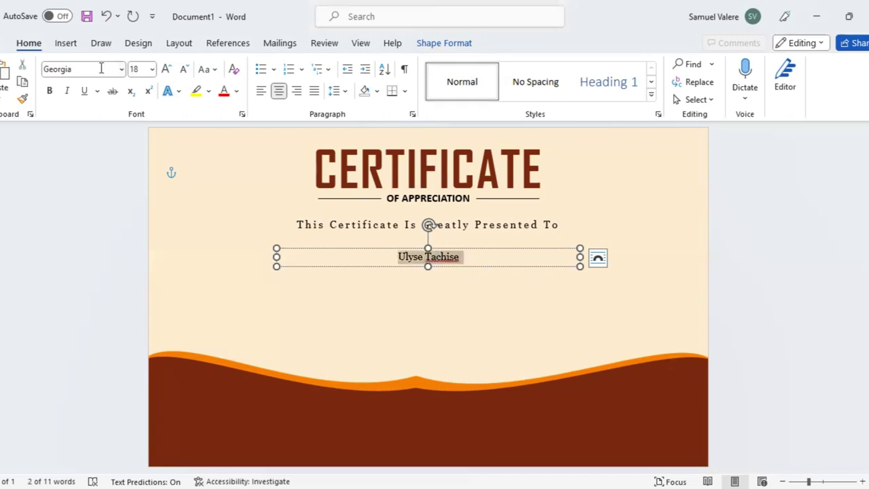
Set the recipient's name in Edwardian Script ITC at 100 pt.
{"action": "left_click", "coordinate": [101, 69]}
{"action": "type", "text": "Edwardian Script ITC"}
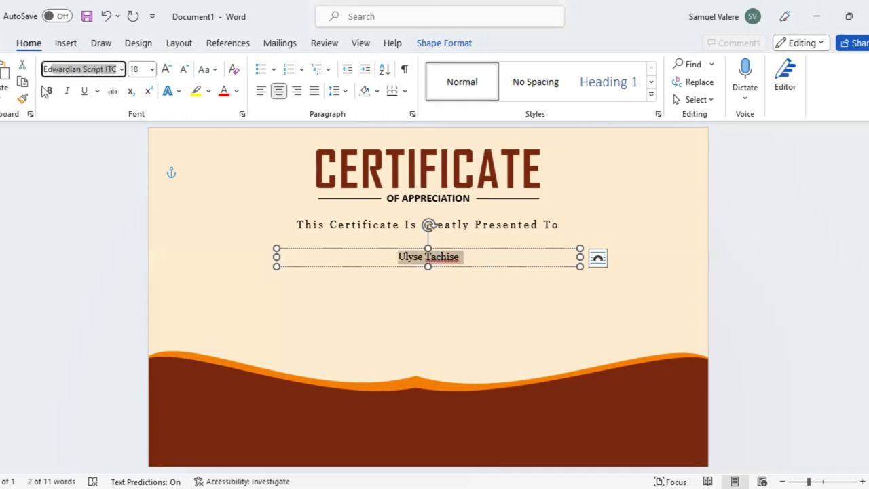
{"action": "key", "text": "Return"}
{"action": "left_click", "coordinate": [444, 258]}
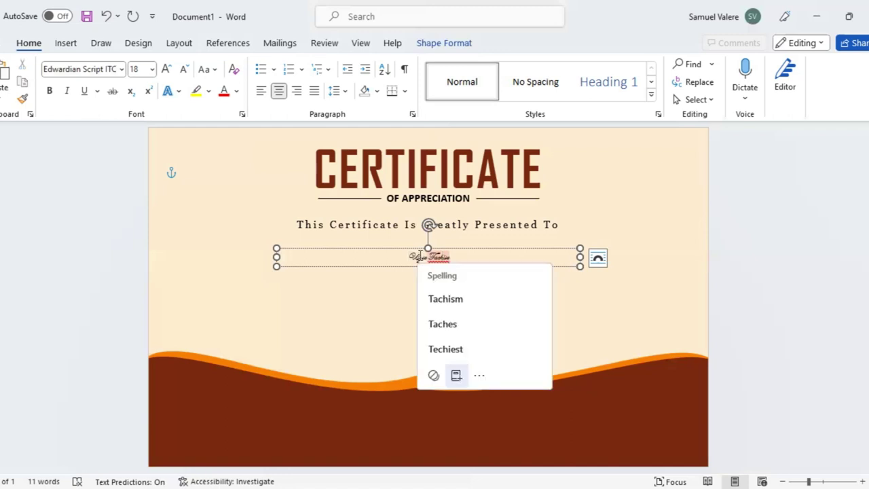
{"action": "left_click", "coordinate": [432, 257]}
{"action": "double_click", "coordinate": [432, 256]}
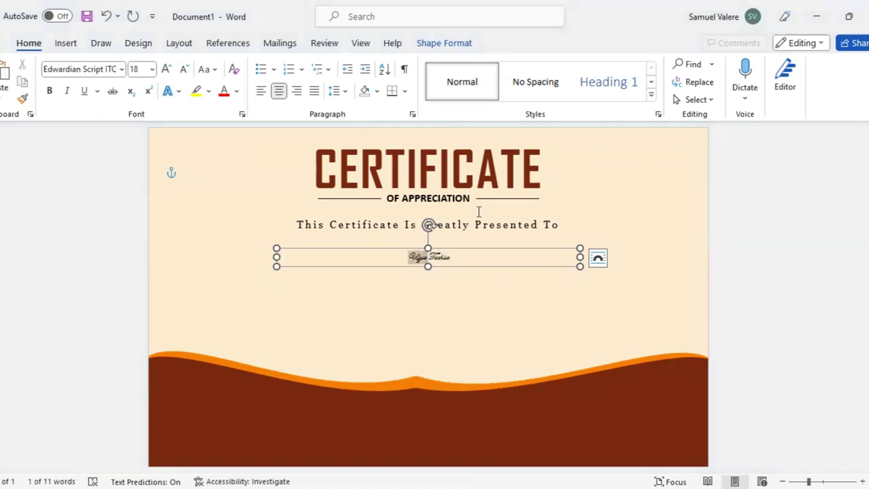
{"action": "left_click_drag", "start_coordinate": [427, 256], "coordinate": [457, 256]}
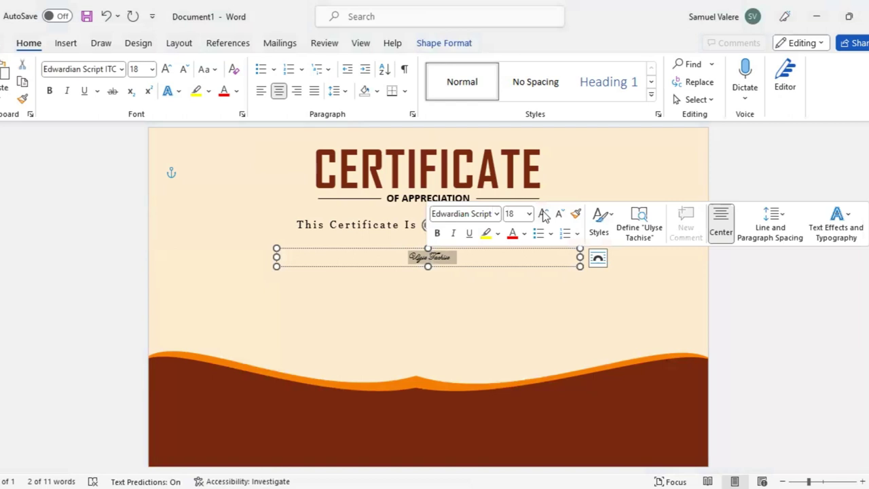
{"action": "left_click", "coordinate": [544, 216]}
{"action": "left_click", "coordinate": [544, 216]}
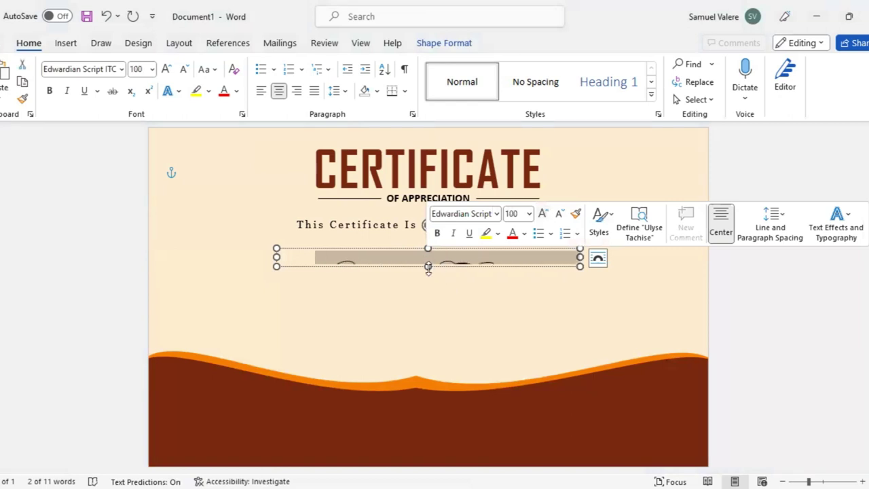
Colour the name orange at 100 pt and resize its box to fit.
{"action": "left_click_drag", "start_coordinate": [427, 266], "coordinate": [435, 324]}
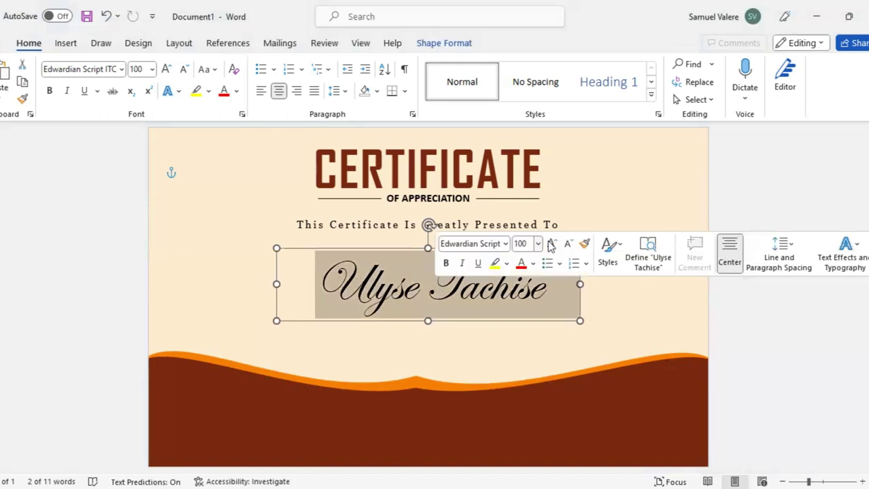
{"action": "left_click", "coordinate": [551, 244]}
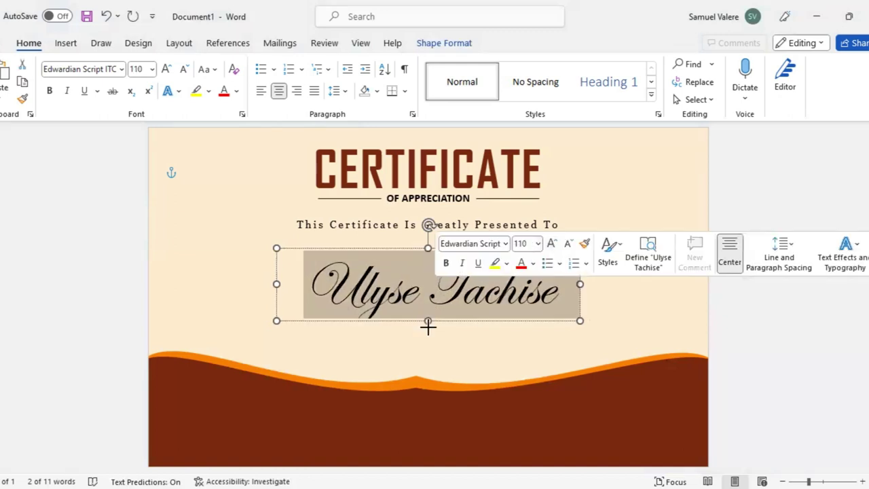
{"action": "mouse_move", "coordinate": [427, 320]}
{"action": "left_mouse_down"}
{"action": "mouse_move", "coordinate": [428, 328]}
{"action": "mouse_move", "coordinate": [444, 311]}
{"action": "mouse_move", "coordinate": [434, 311]}
{"action": "left_mouse_up"}
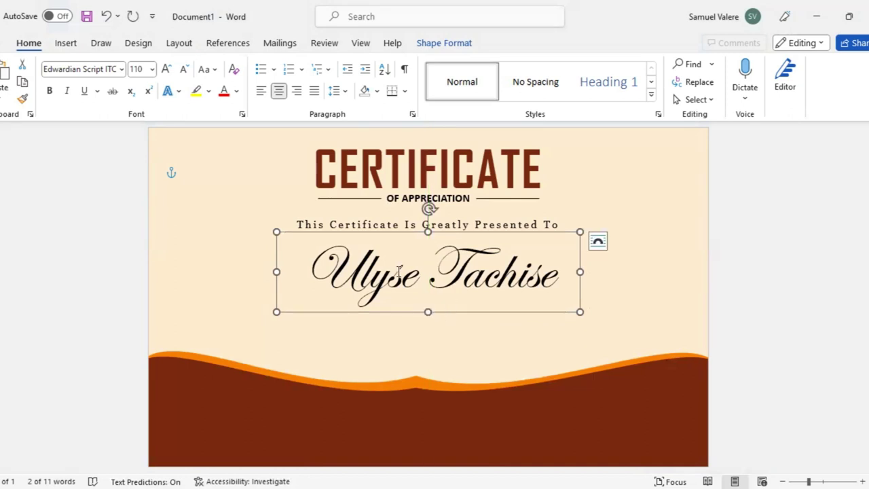
{"action": "triple_click", "coordinate": [496, 255]}
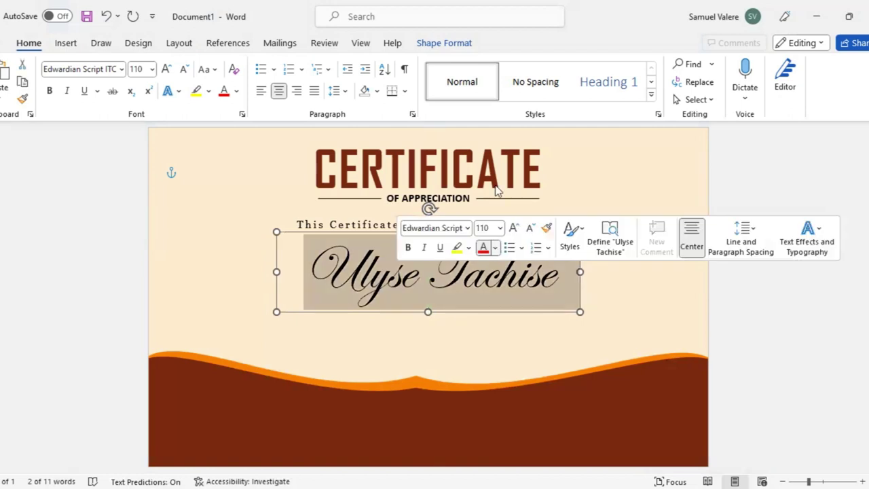
{"action": "left_click", "coordinate": [495, 247]}
{"action": "left_click", "coordinate": [495, 186]}
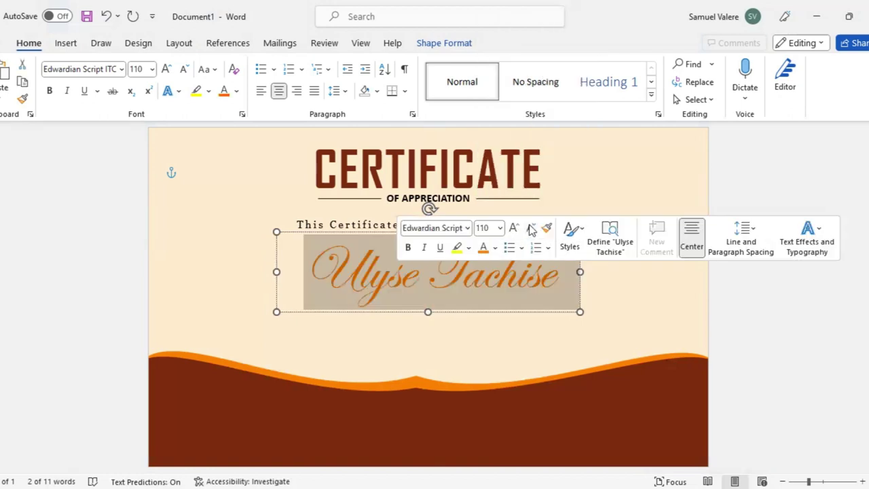
{"action": "left_click", "coordinate": [531, 229]}
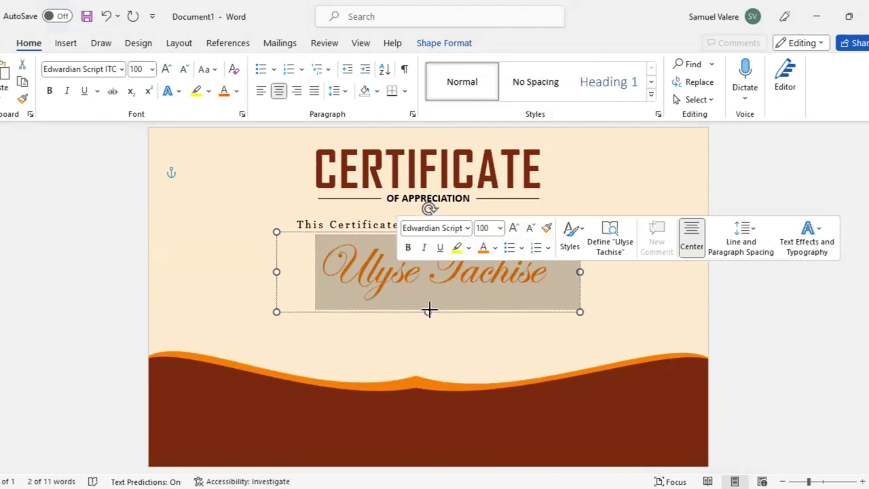
{"action": "left_click", "coordinate": [429, 309]}
{"action": "left_click_drag", "start_coordinate": [429, 308], "coordinate": [429, 303]}
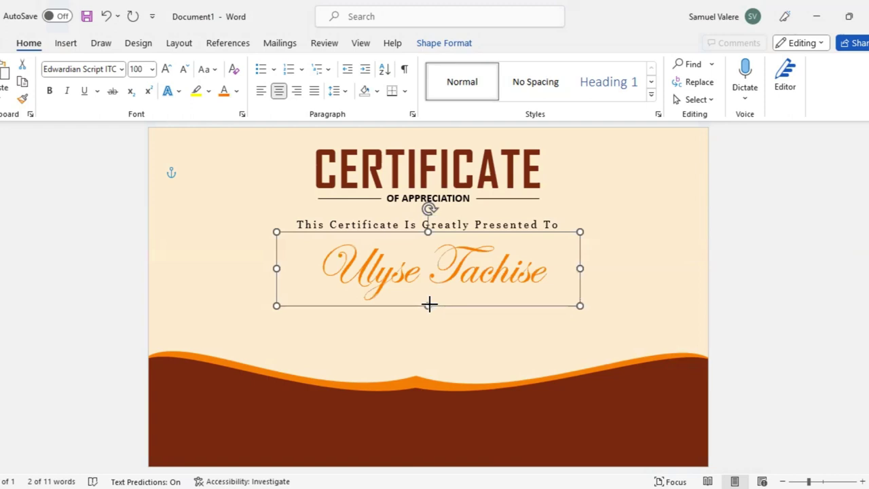
Draw an empty text box below the recipient's name, clearing stray typed characters.
{"action": "left_click", "coordinate": [65, 43]}
{"action": "left_click", "coordinate": [166, 64]}
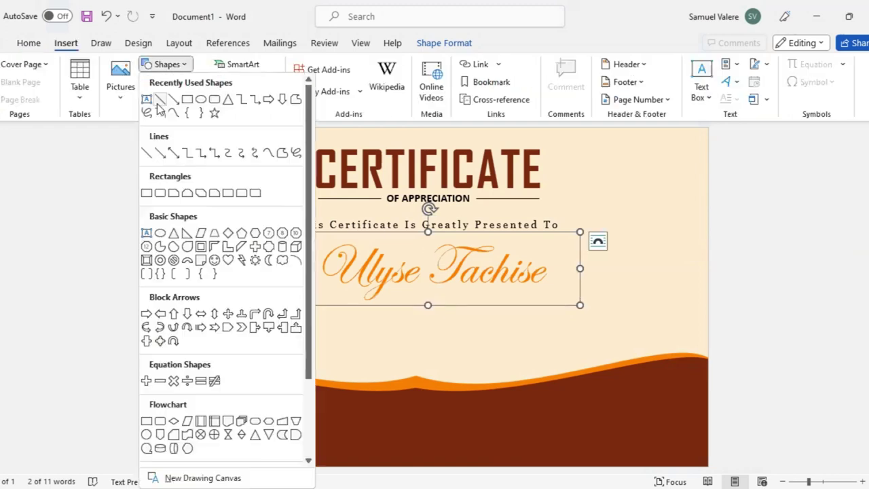
{"action": "left_click_drag", "start_coordinate": [340, 317], "coordinate": [604, 366]}
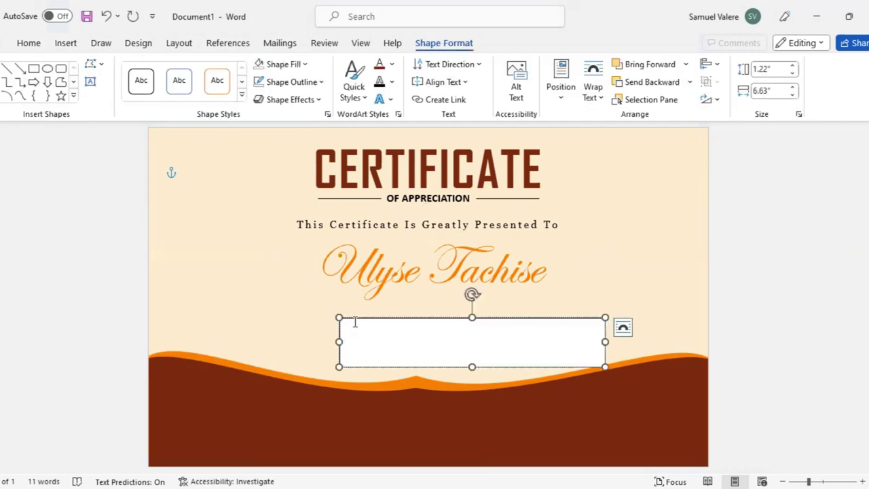
{"action": "type", "text": "78290f"}
{"action": "key", "text": "BackSpace"}
{"action": "key", "text": "BackSpace"}
{"action": "key", "text": "BackSpace"}
{"action": "key", "text": "BackSpace"}
{"action": "key", "text": "BackSpace"}
{"action": "type", "text": "78290f"}
{"action": "key", "text": "BackSpace"}
{"action": "key", "text": "BackSpace"}
{"action": "key", "text": "BackSpace"}
{"action": "key", "text": "BackSpace"}
{"action": "key", "text": "BackSpace"}
{"action": "key", "text": "BackSpace"}
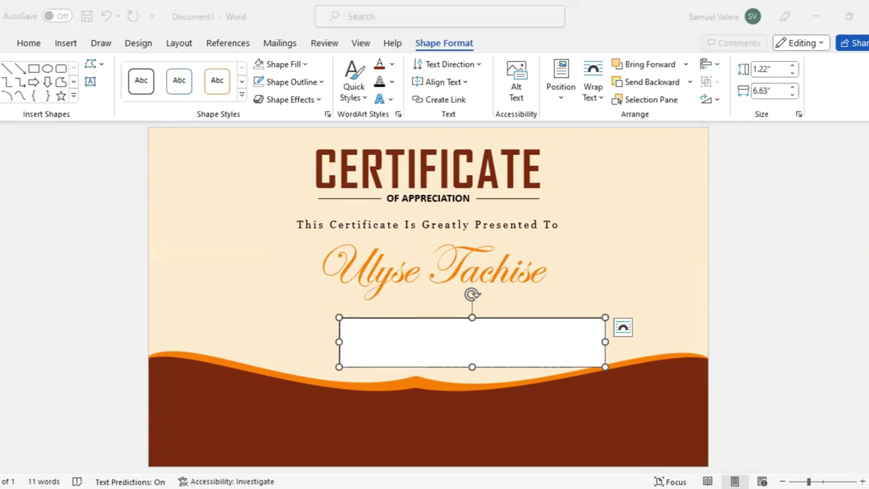
Paste the appreciation paragraph into the box and raise it to 16 pt.
{"action": "left_click", "coordinate": [402, 342]}
{"action": "type", "text": "In appreciation of your outstanding contributions, we present this certificate as a symbol of our deep gratitude. Your commitment, perseverance, and innovative spirit have not only elevated our project but have also motivated us all to reach for greatness. Your contributions are truly commendable."}
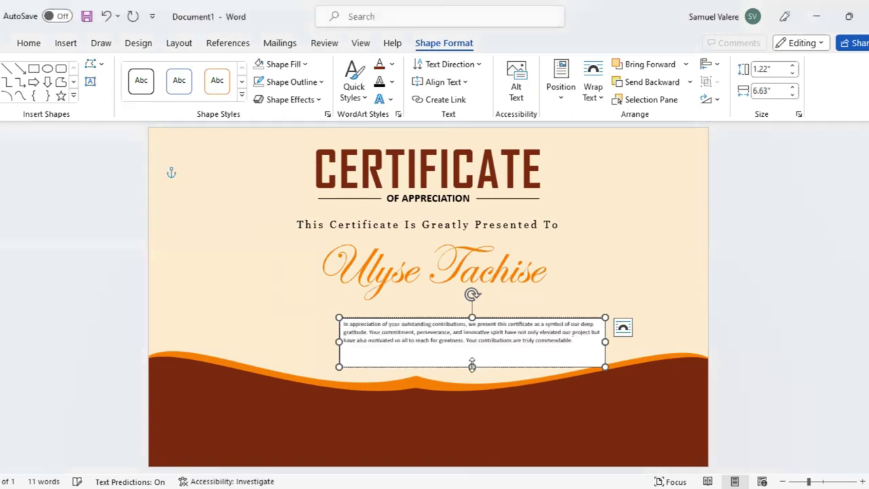
{"action": "left_click_drag", "start_coordinate": [471, 356], "coordinate": [471, 357]}
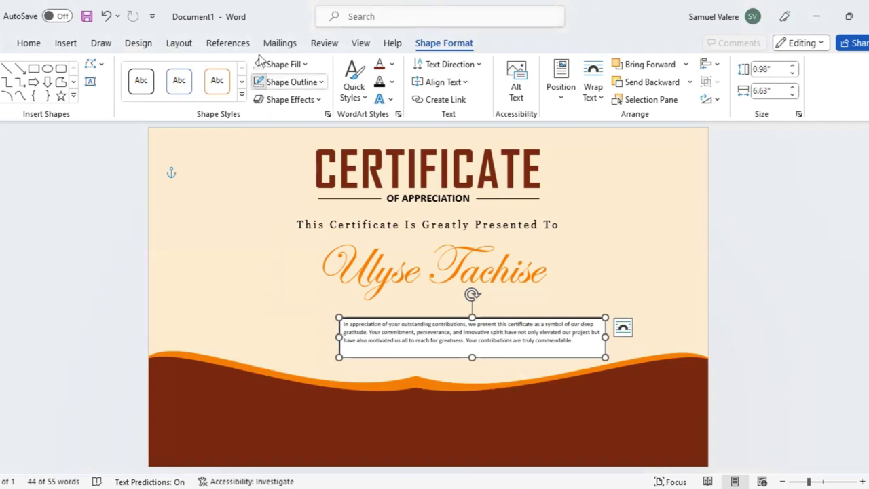
{"action": "left_click", "coordinate": [427, 332]}
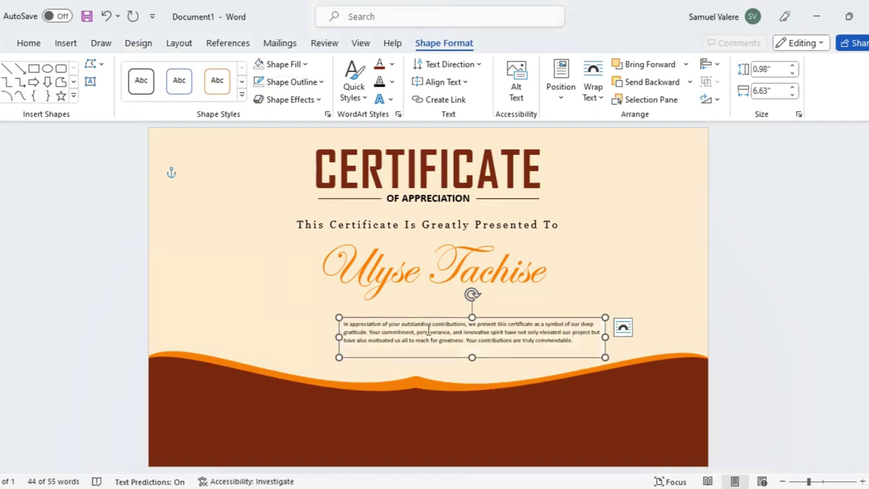
{"action": "triple_click", "coordinate": [427, 332]}
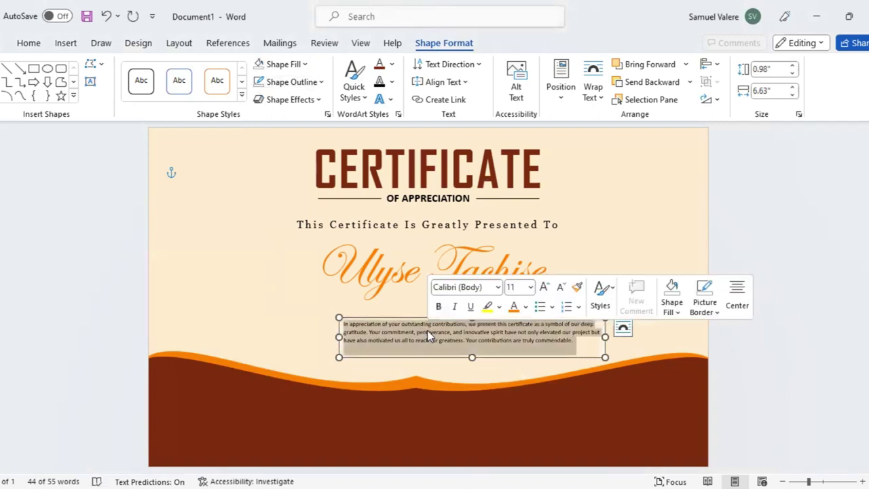
{"action": "left_click", "coordinate": [543, 287]}
{"action": "left_click", "coordinate": [543, 287]}
{"action": "left_click", "coordinate": [543, 287]}
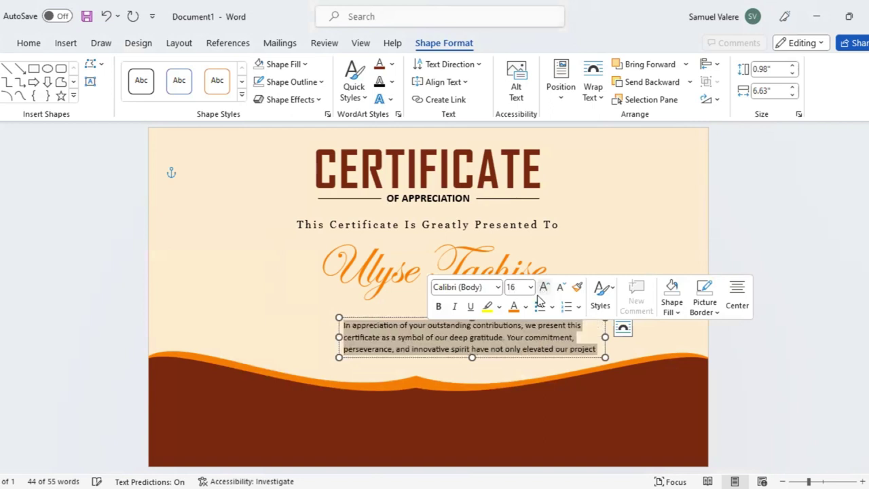
Centre the paragraph and widen the box under the name so it wraps to four lines.
{"action": "left_click", "coordinate": [29, 43]}
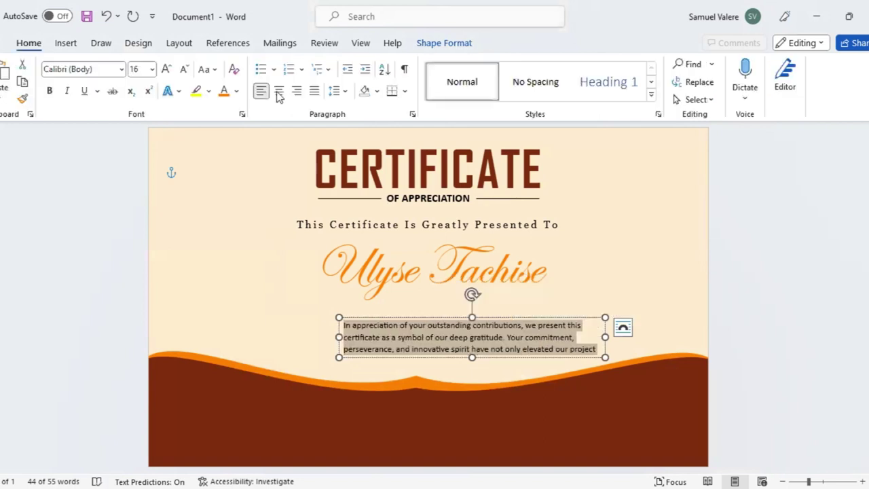
{"action": "left_click", "coordinate": [279, 91]}
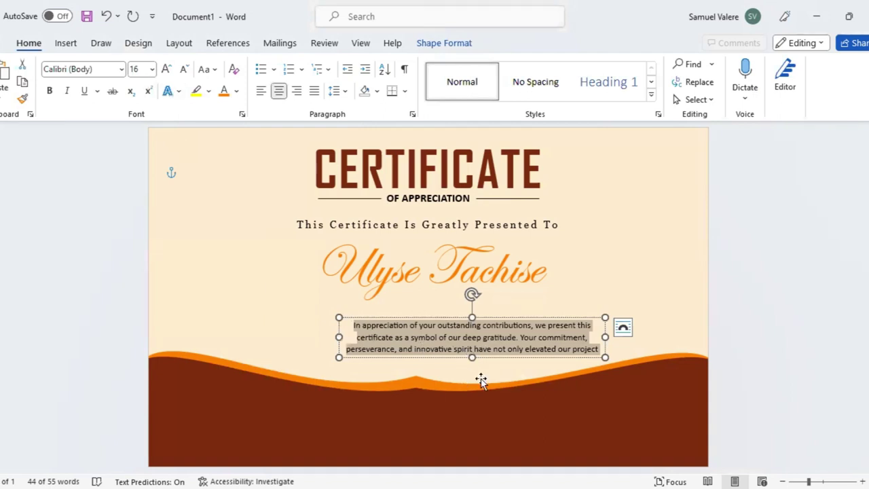
{"action": "left_click_drag", "start_coordinate": [605, 357], "coordinate": [607, 378]}
{"action": "left_click_drag", "start_coordinate": [462, 372], "coordinate": [418, 347]}
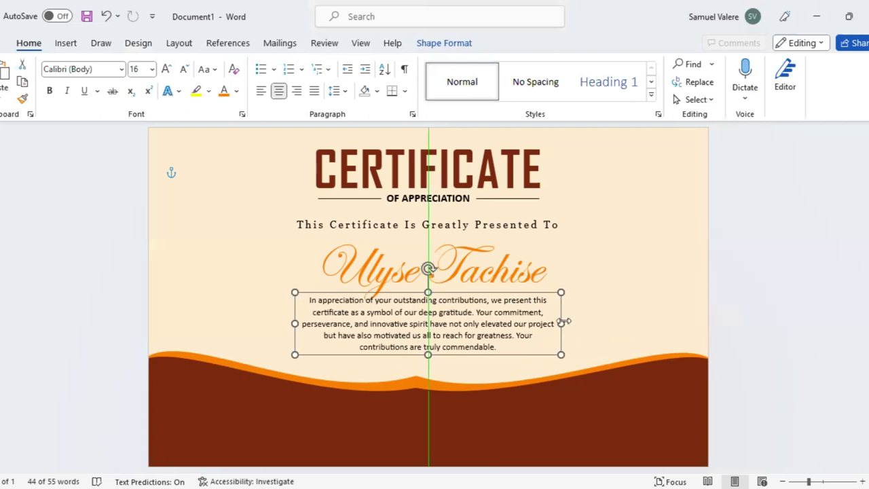
{"action": "left_click_drag", "start_coordinate": [565, 328], "coordinate": [618, 324]}
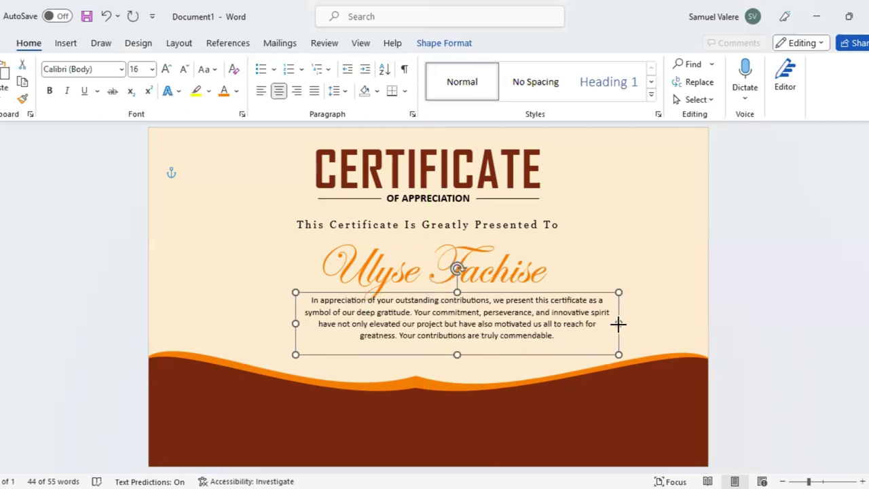
{"action": "double_click", "coordinate": [452, 314]}
Set the appreciation paragraph in 18 pt Agency FB and recentre its box.
{"action": "key", "text": "ctrl+a"}
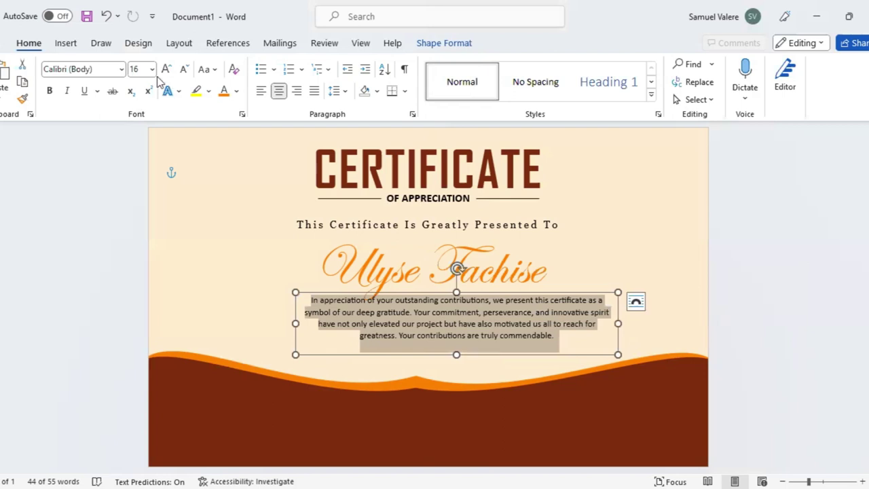
{"action": "left_click", "coordinate": [121, 69]}
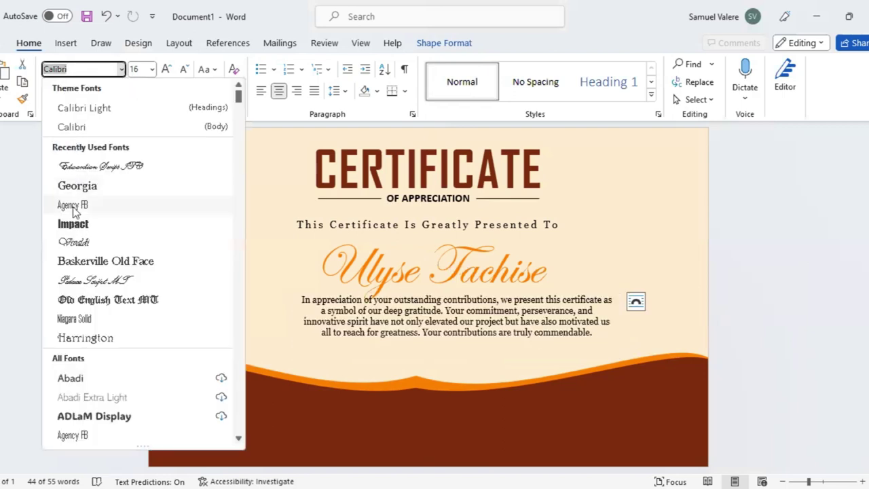
{"action": "left_click", "coordinate": [73, 205]}
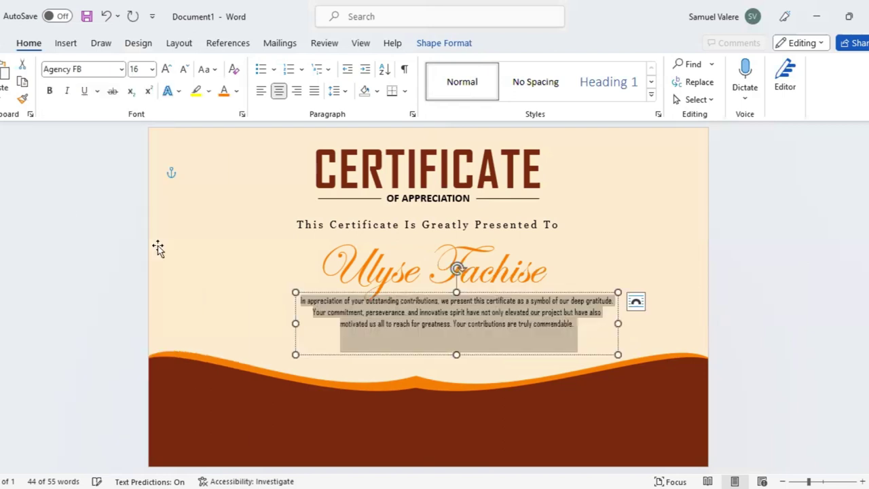
{"action": "left_click", "coordinate": [166, 69]}
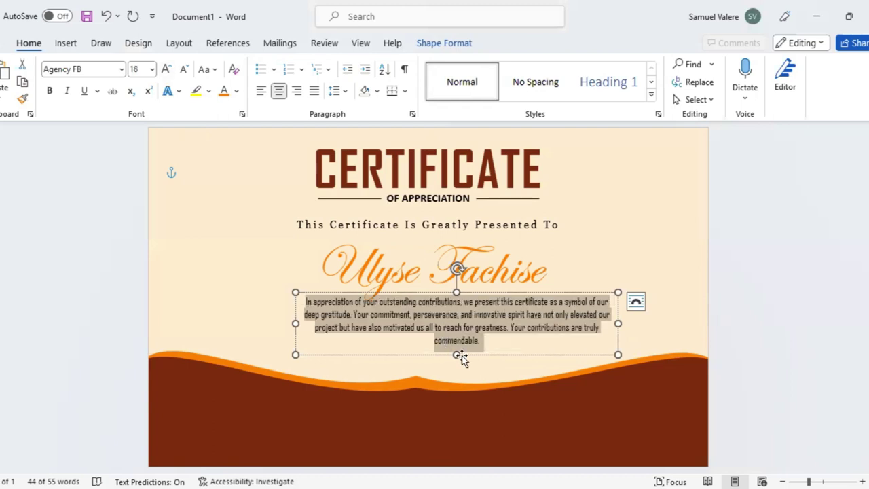
{"action": "left_click", "coordinate": [457, 354]}
{"action": "left_click_drag", "start_coordinate": [455, 354], "coordinate": [433, 364]}
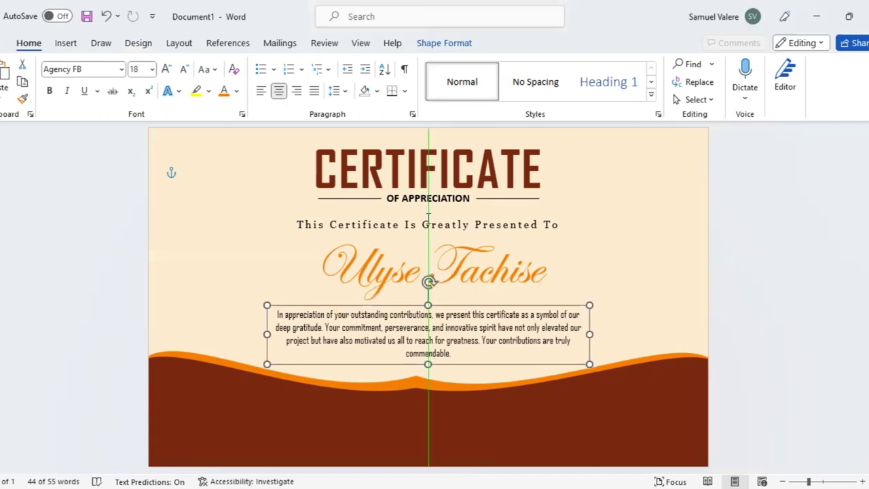
Set the presentation line in 24 pt Agency FB and make its box taller.
{"action": "left_click", "coordinate": [121, 68]}
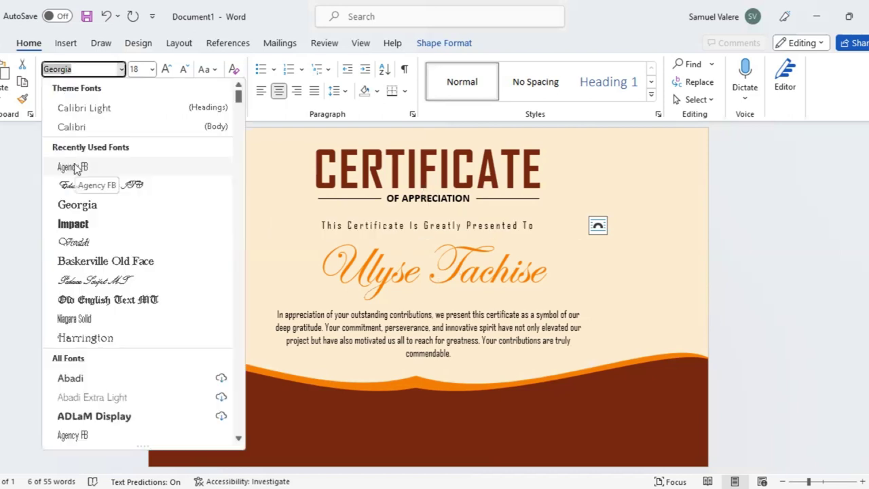
{"action": "left_click", "coordinate": [75, 168]}
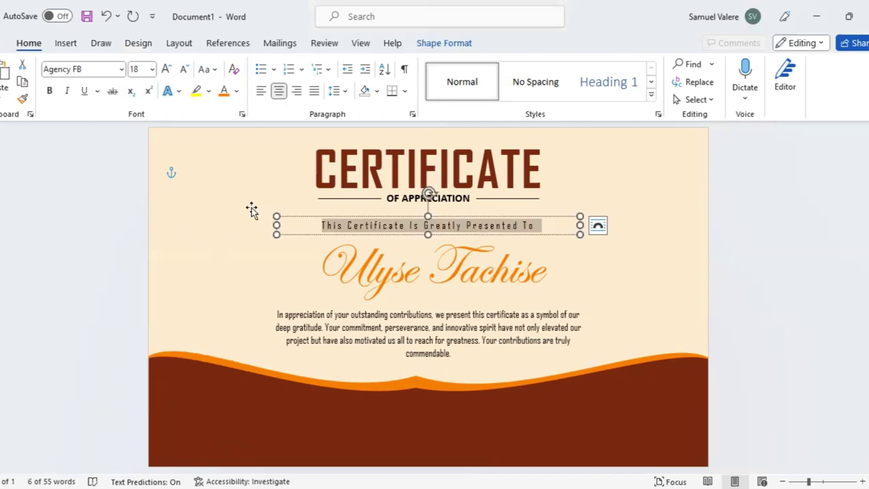
{"action": "left_click", "coordinate": [167, 69]}
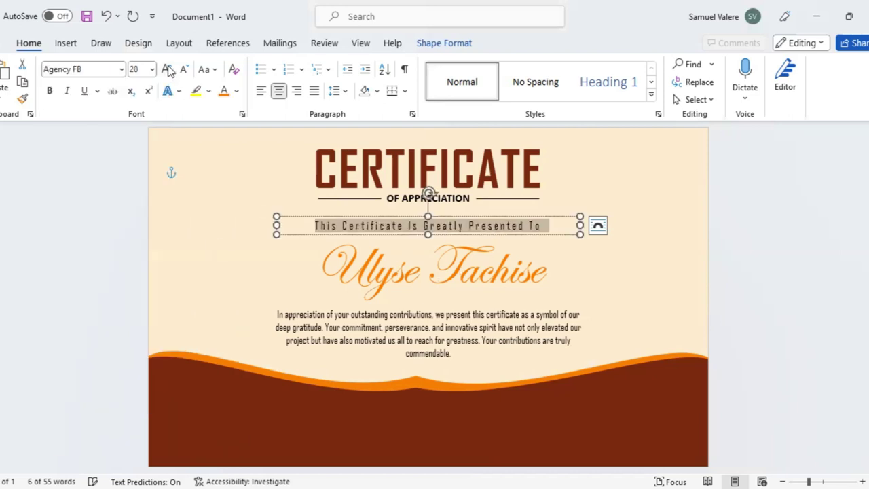
{"action": "left_click", "coordinate": [167, 69]}
{"action": "left_click", "coordinate": [167, 70]}
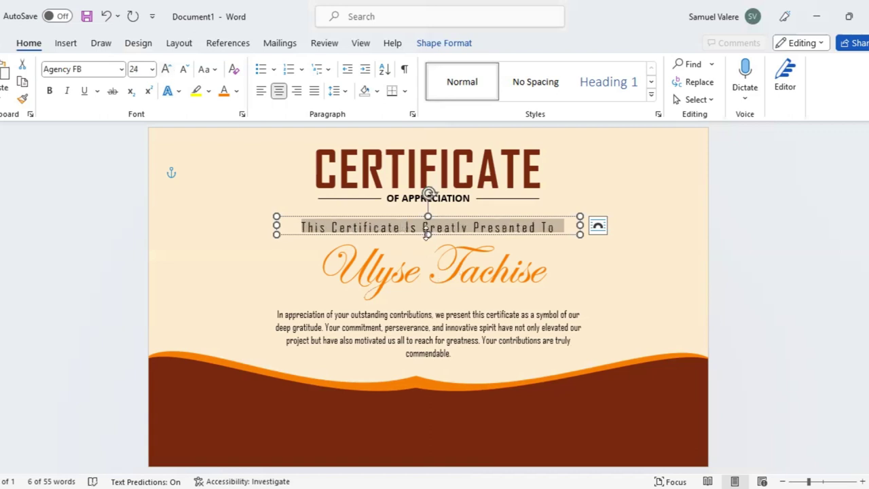
{"action": "left_click_drag", "start_coordinate": [427, 234], "coordinate": [446, 241]}
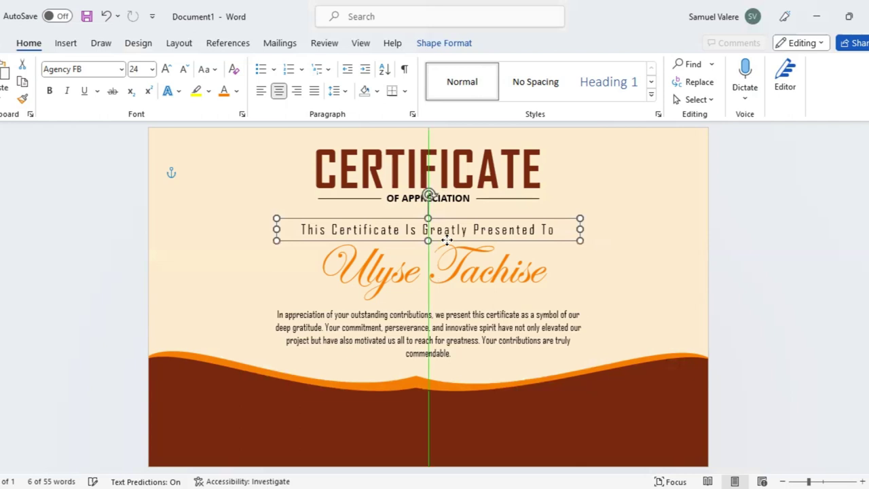
Edit the brown wave's points, pulling its middle vertex upward.
{"action": "left_click", "coordinate": [417, 398]}
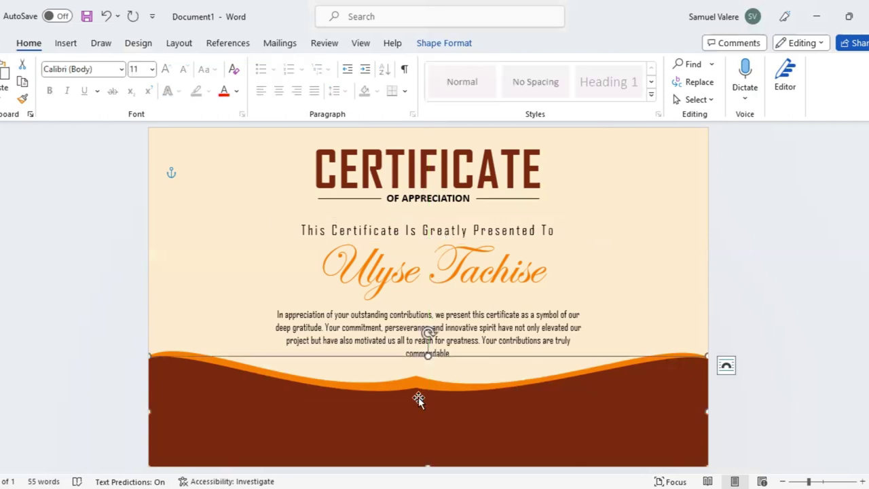
{"action": "right_click", "coordinate": [416, 388]}
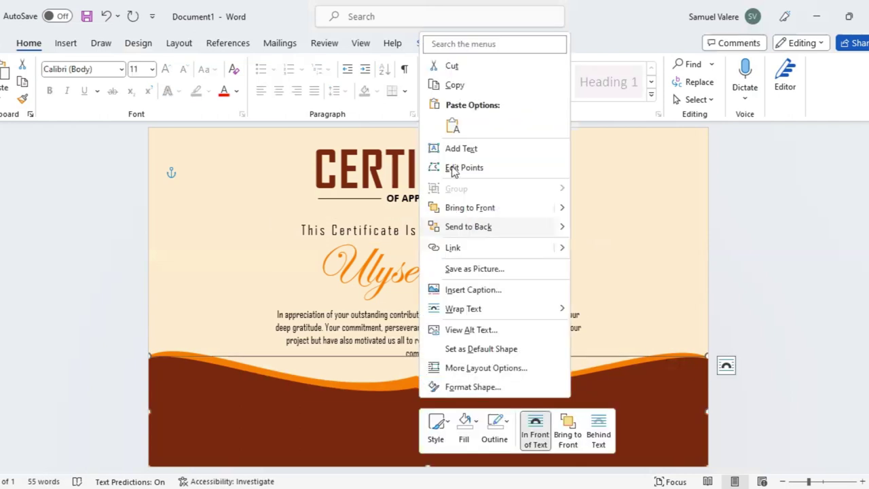
{"action": "key", "text": "e"}
{"action": "left_click", "coordinate": [416, 387]}
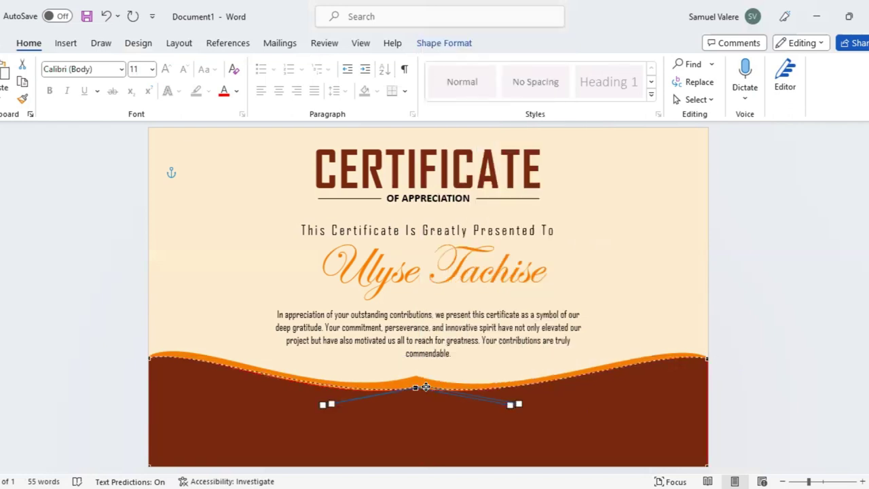
{"action": "left_click_drag", "start_coordinate": [425, 387], "coordinate": [420, 381]}
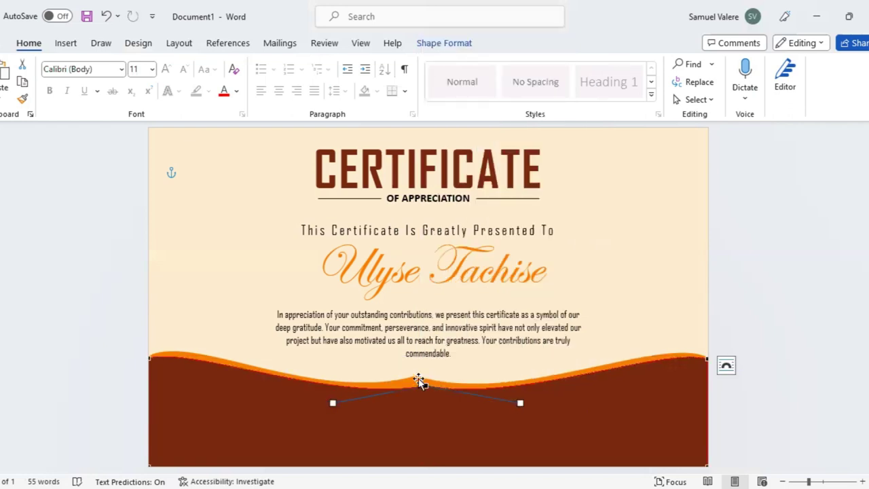
{"action": "left_click", "coordinate": [418, 382]}
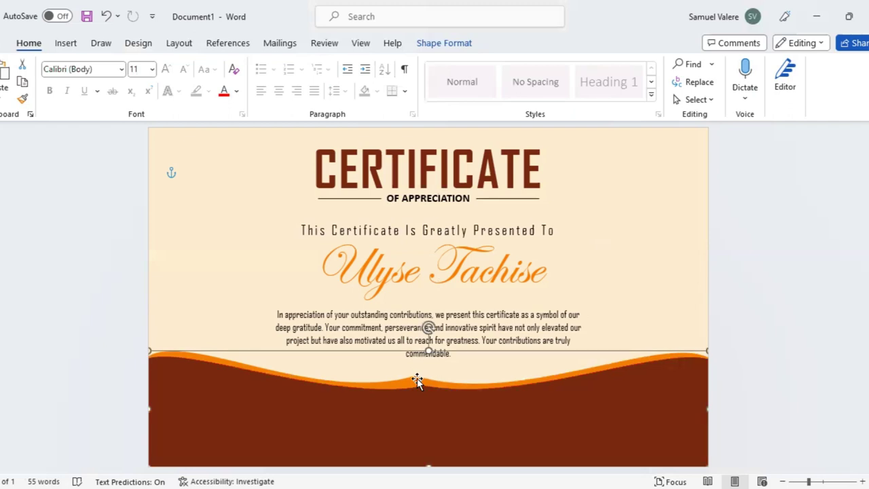
{"action": "right_click", "coordinate": [417, 380]}
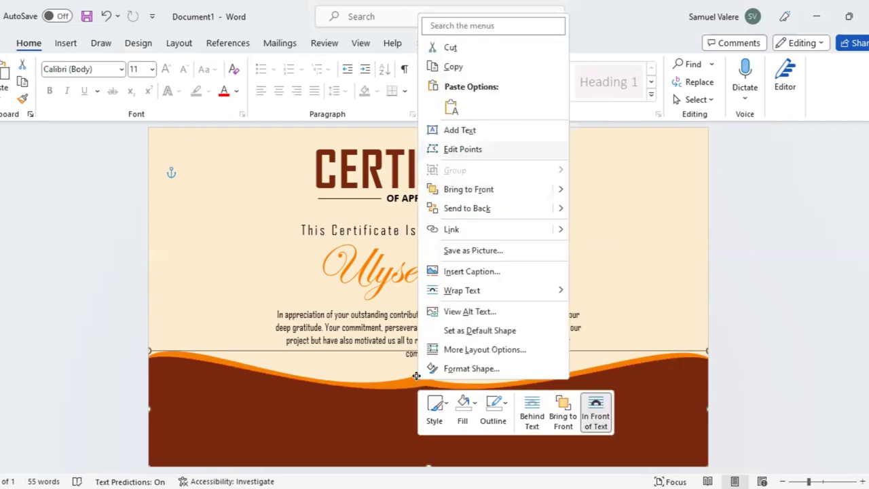
{"action": "left_click", "coordinate": [453, 149]}
{"action": "left_click", "coordinate": [420, 375]}
{"action": "left_click_drag", "start_coordinate": [423, 374], "coordinate": [424, 374]}
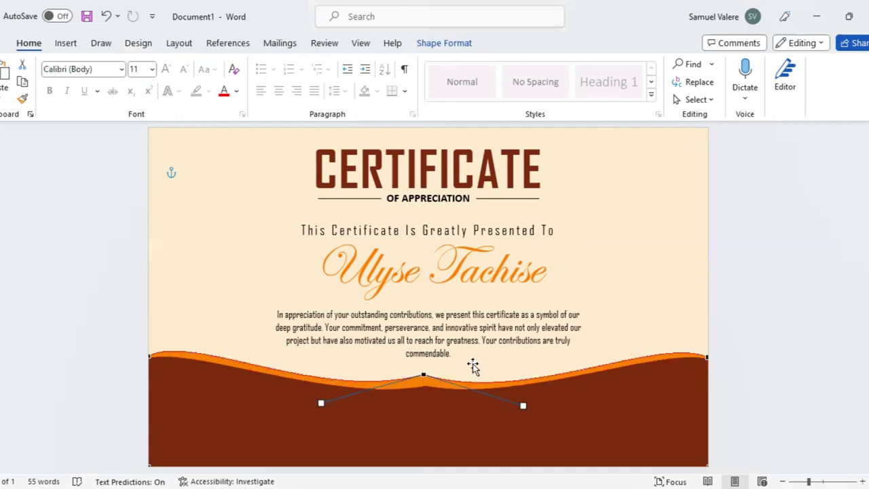
{"action": "left_click", "coordinate": [440, 340]}
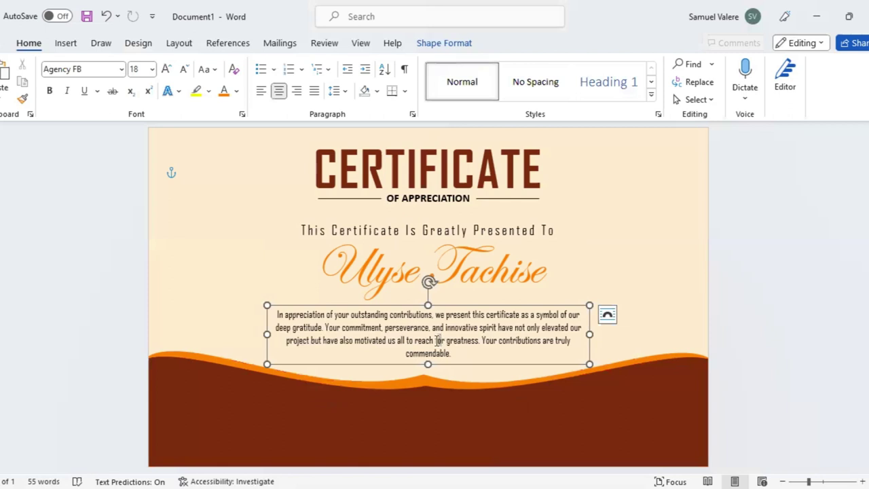
Re-enter point editing on the wave to refine its middle vertex.
{"action": "left_click", "coordinate": [467, 363]}
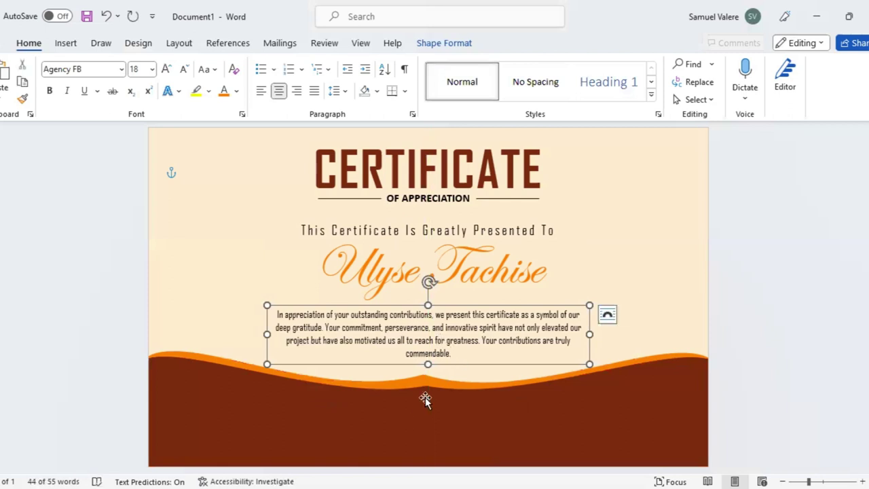
{"action": "right_click", "coordinate": [426, 401]}
{"action": "left_click", "coordinate": [427, 384]}
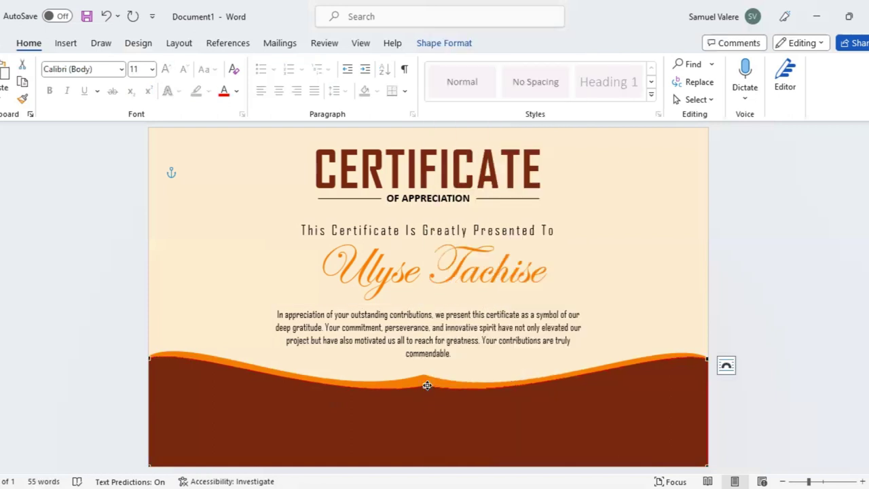
{"action": "left_click", "coordinate": [428, 385]}
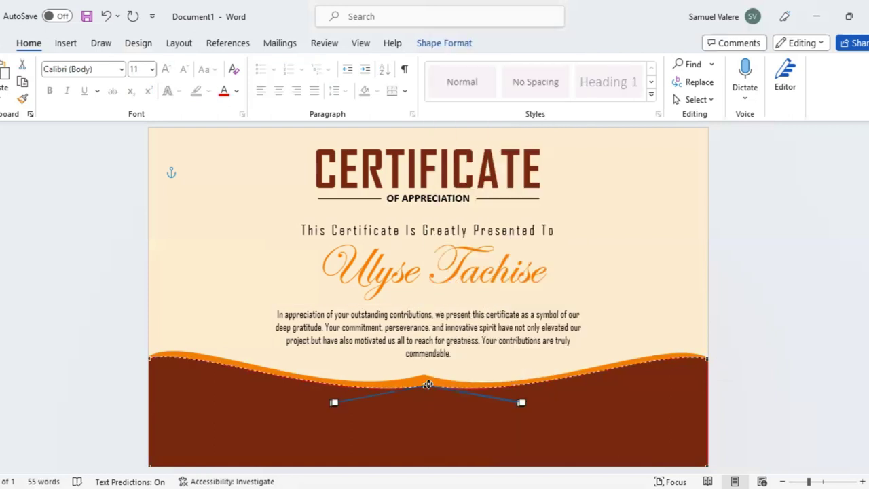
{"action": "left_click", "coordinate": [423, 379]}
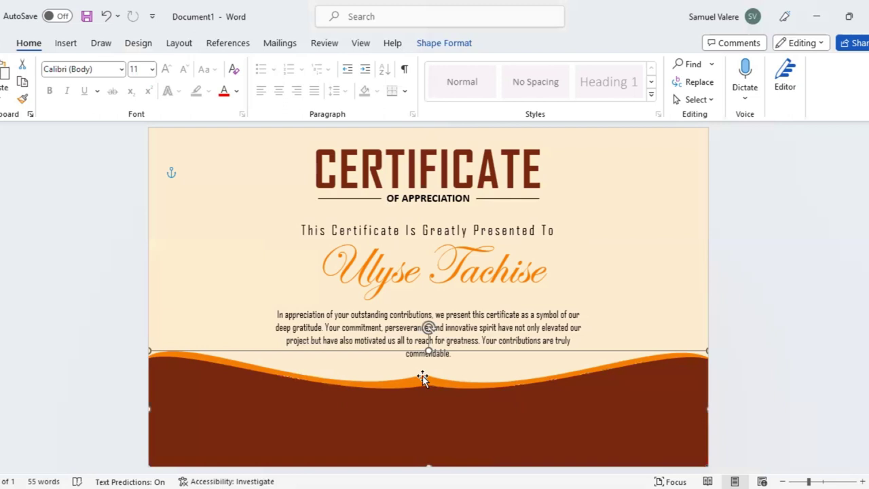
{"action": "key", "text": "shift+F10"}
{"action": "left_click", "coordinate": [468, 146]}
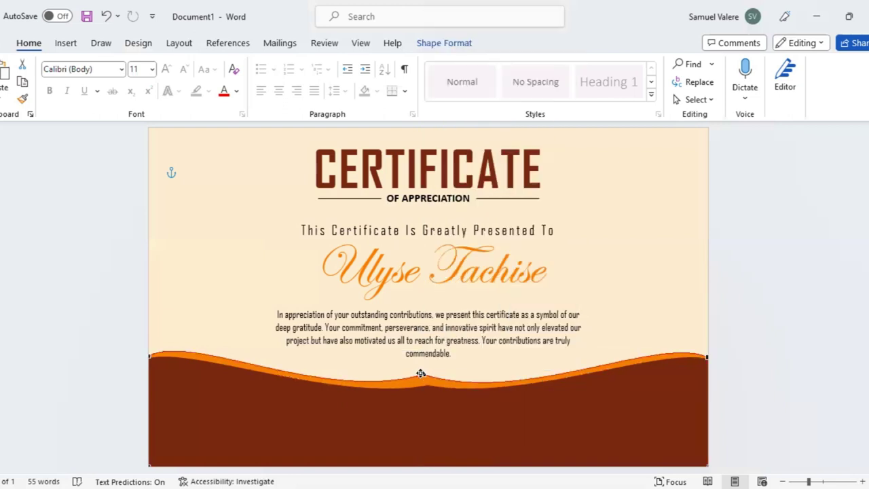
{"action": "left_click", "coordinate": [425, 374]}
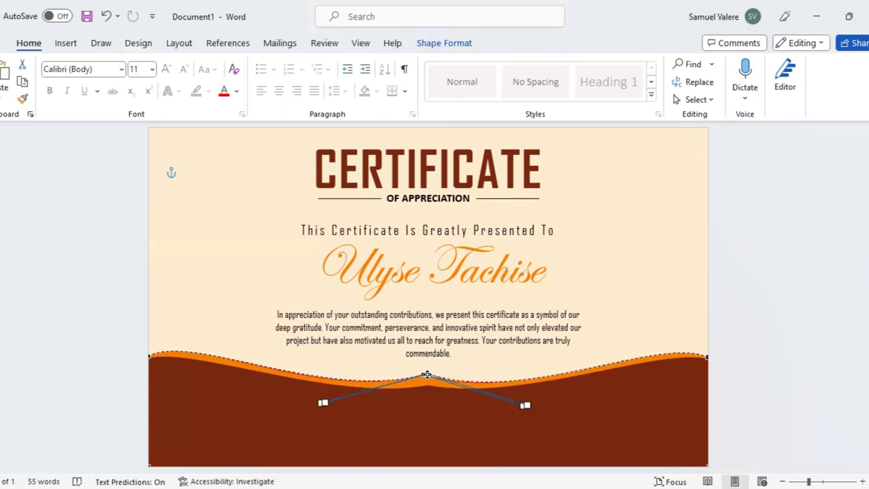
{"action": "left_click", "coordinate": [474, 366]}
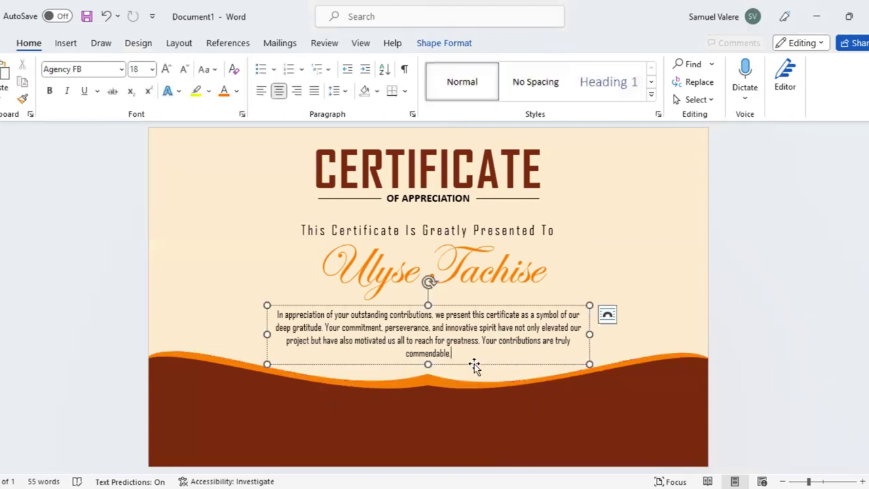
Draw an isosceles triangle over the certificate's lower left, apex shifted left.
{"action": "left_click", "coordinate": [68, 44]}
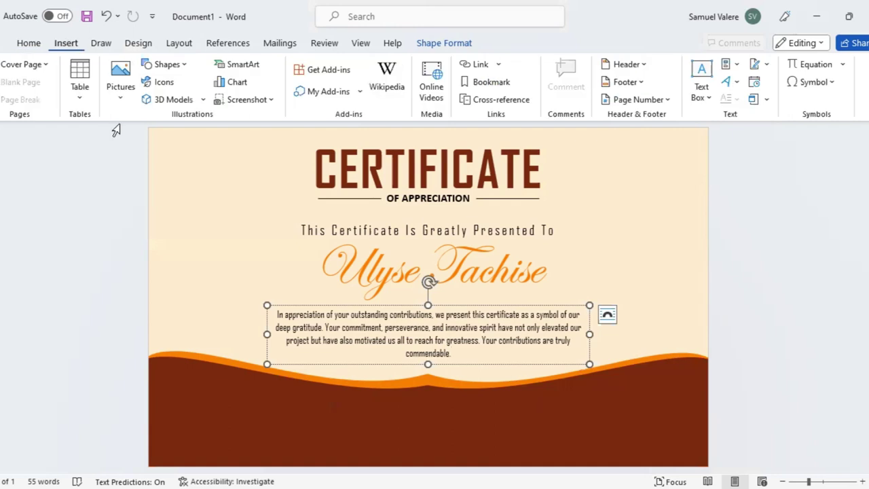
{"action": "left_click", "coordinate": [167, 65]}
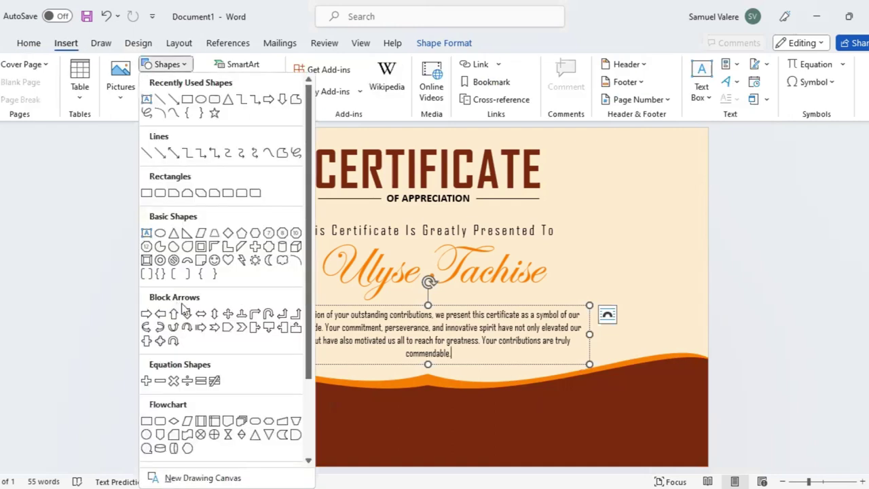
{"action": "left_click", "coordinate": [175, 234]}
{"action": "left_click_drag", "start_coordinate": [301, 358], "coordinate": [432, 417]}
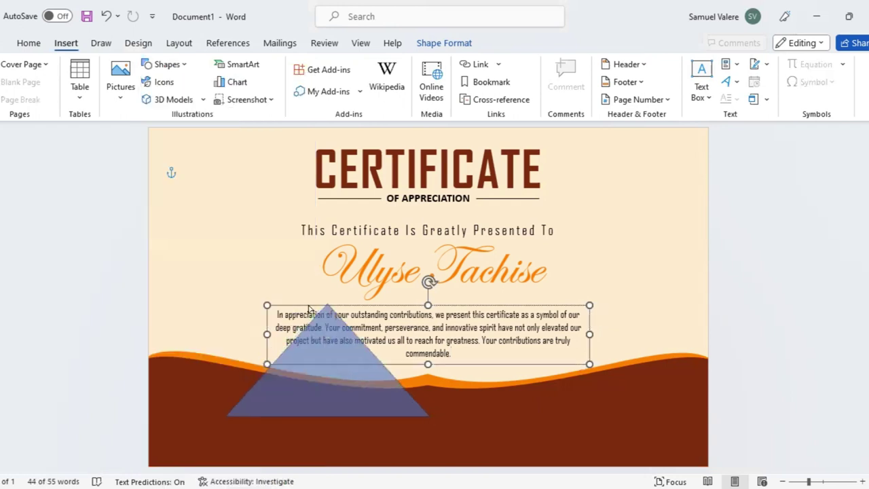
{"action": "mouse_move", "coordinate": [327, 305]}
{"action": "left_mouse_down"}
{"action": "mouse_move", "coordinate": [292, 310]}
{"action": "mouse_move", "coordinate": [292, 294]}
{"action": "left_mouse_up"}
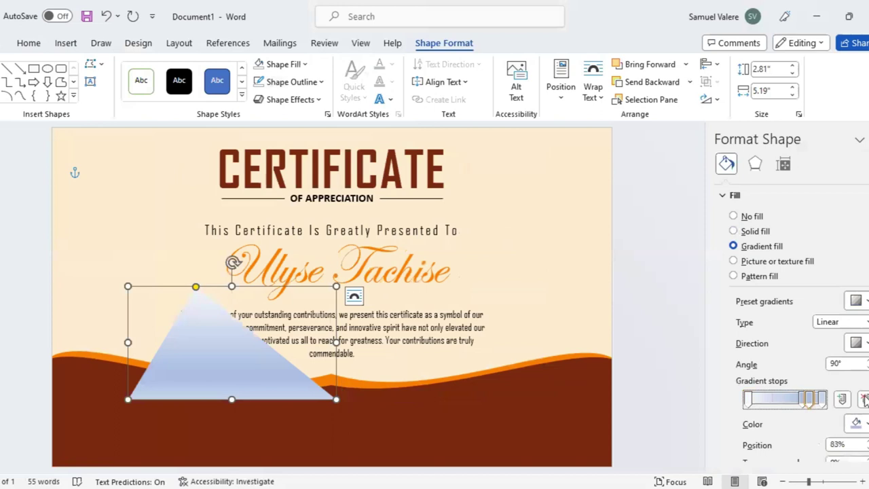
Remove the 74% stop, set the gradient to 180°, and colour the first stop light cream.
{"action": "left_click", "coordinate": [863, 400]}
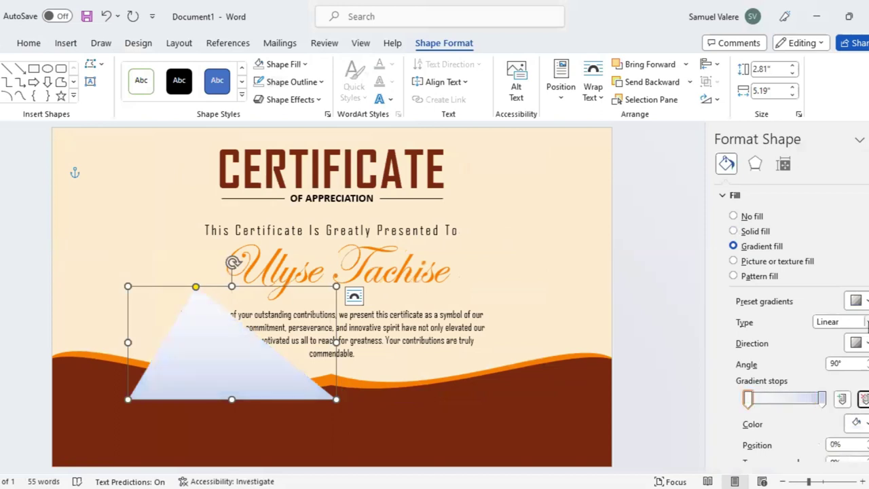
{"action": "left_click", "coordinate": [857, 343]}
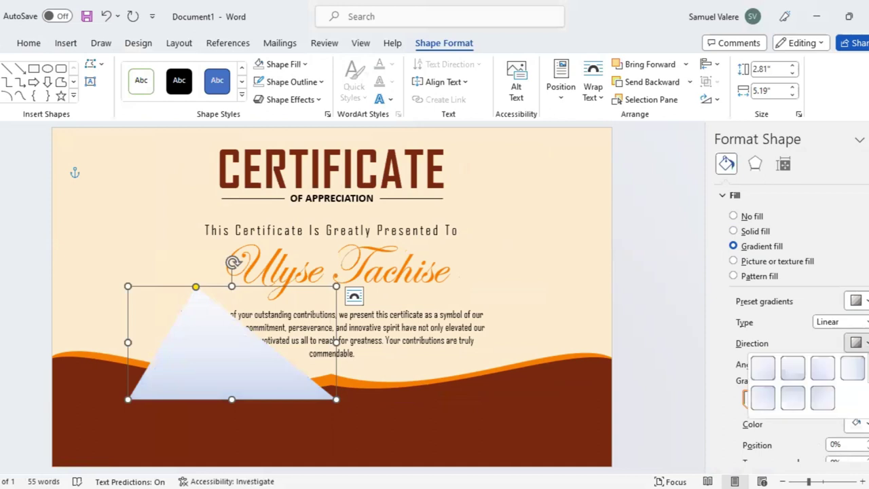
{"action": "left_click", "coordinate": [763, 397]}
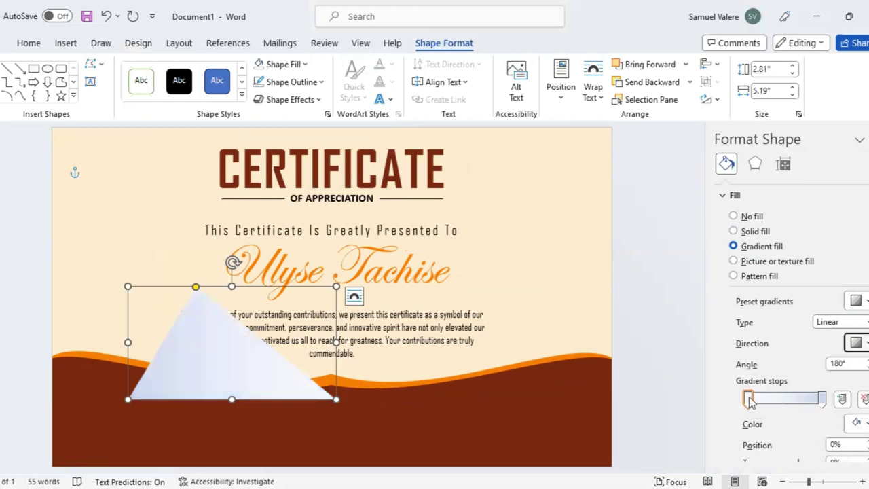
{"action": "left_click", "coordinate": [748, 399]}
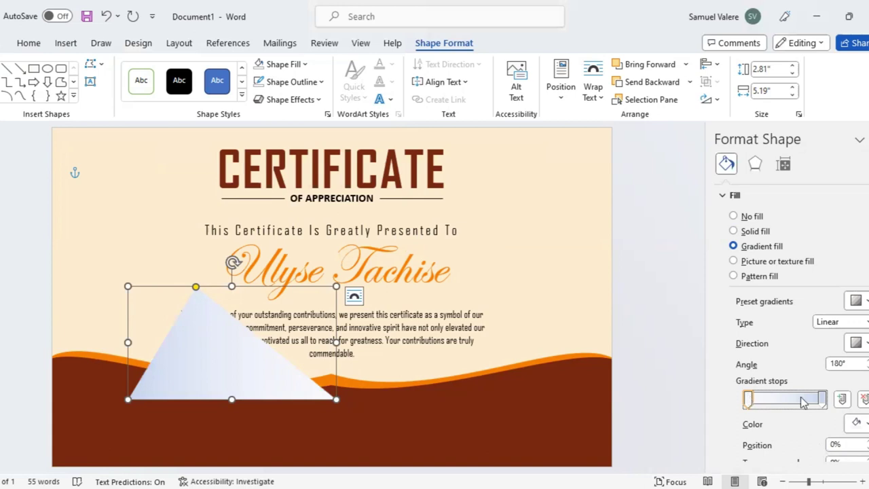
{"action": "left_click", "coordinate": [822, 400]}
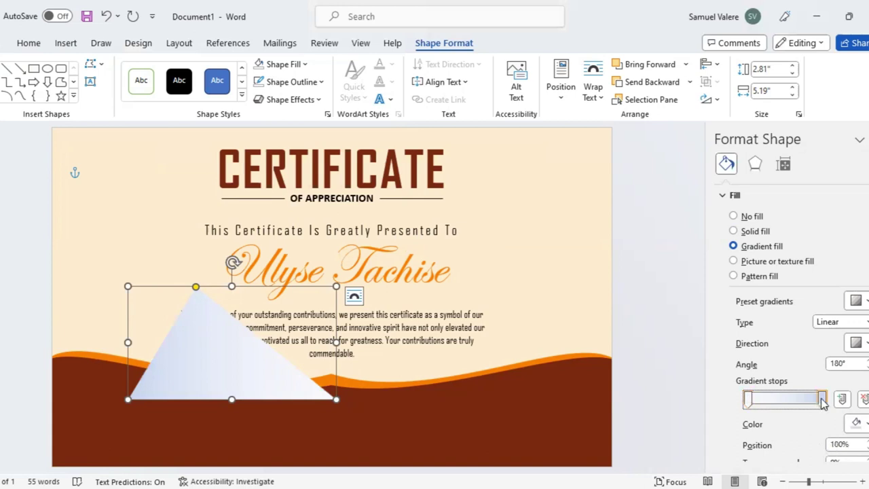
{"action": "left_click", "coordinate": [865, 422]}
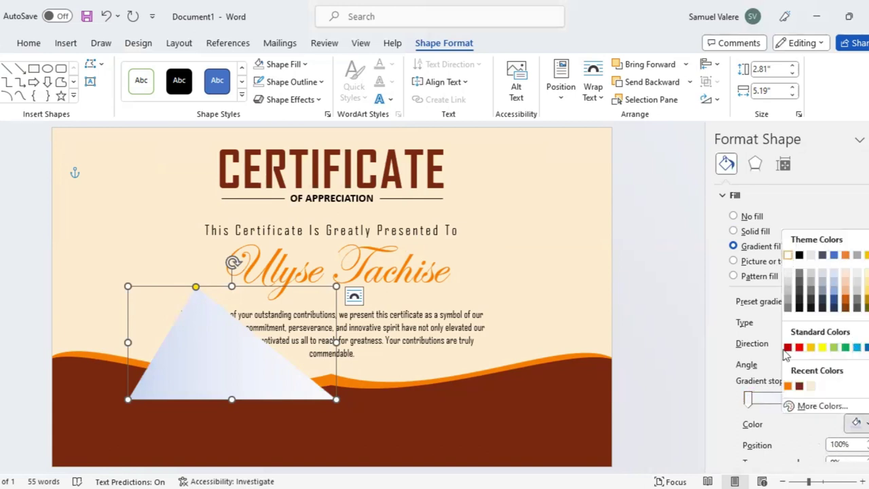
{"action": "key", "text": "Escape"}
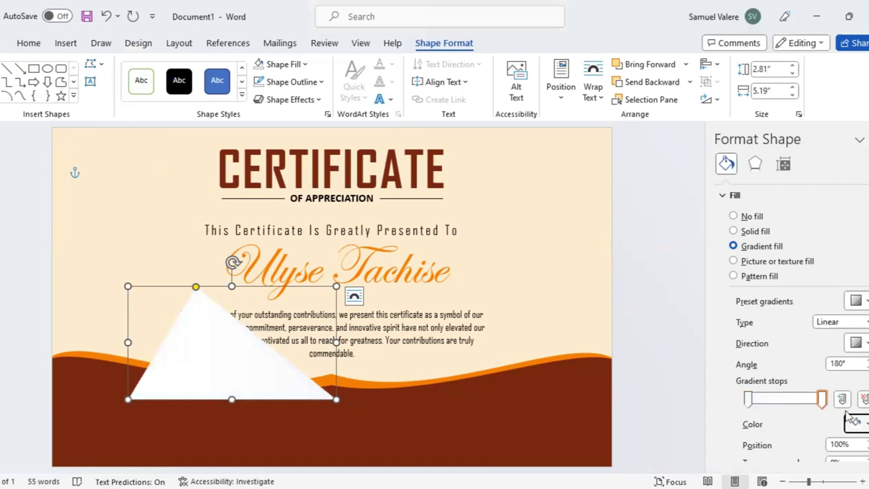
{"action": "left_click", "coordinate": [854, 422]}
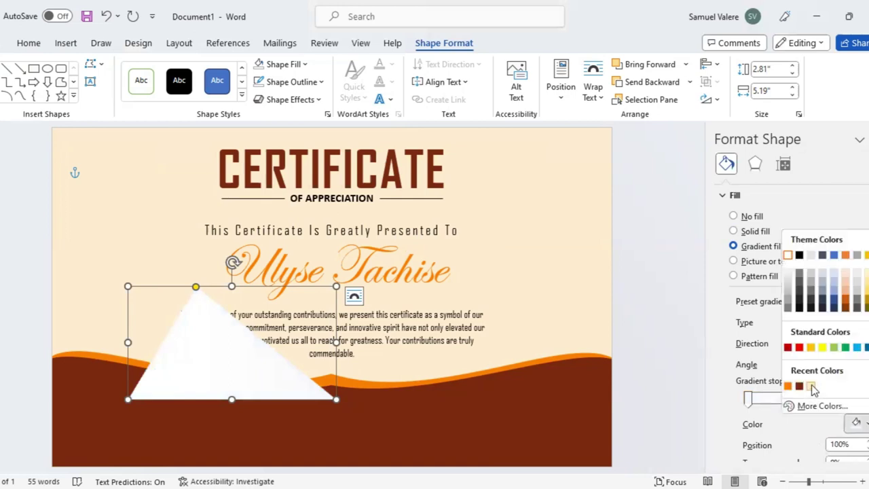
{"action": "left_click", "coordinate": [811, 386]}
{"action": "left_click", "coordinate": [748, 399]}
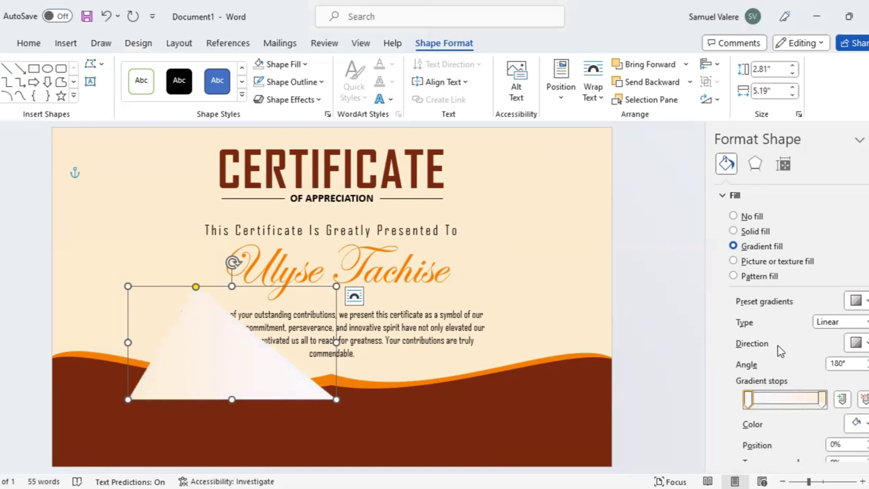
Make the end stop dark brown and give the stops partial transparency (about 27%).
{"action": "scroll", "coordinate": [848, 371], "scroll_direction": "down", "scroll_amount": 1}
{"action": "scroll", "coordinate": [854, 363], "scroll_direction": "down", "scroll_amount": 1}
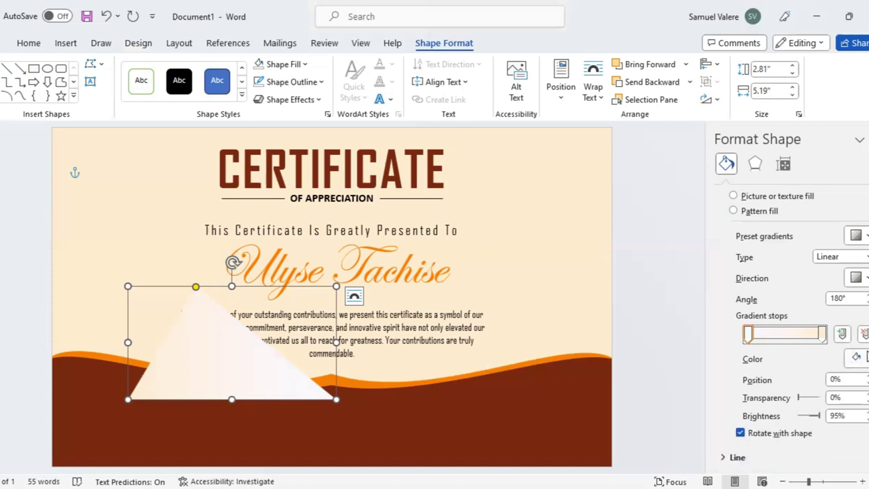
{"action": "left_click", "coordinate": [867, 360]}
{"action": "left_click", "coordinate": [813, 323]}
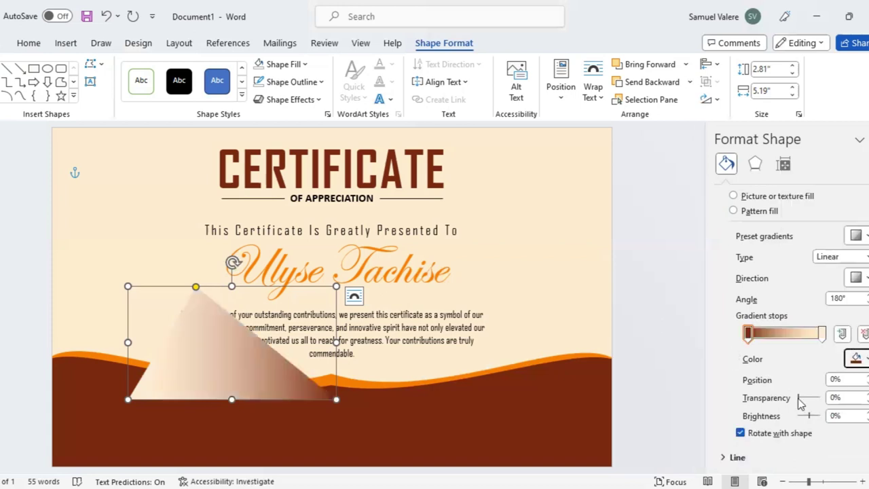
{"action": "left_click_drag", "start_coordinate": [799, 399], "coordinate": [807, 400]}
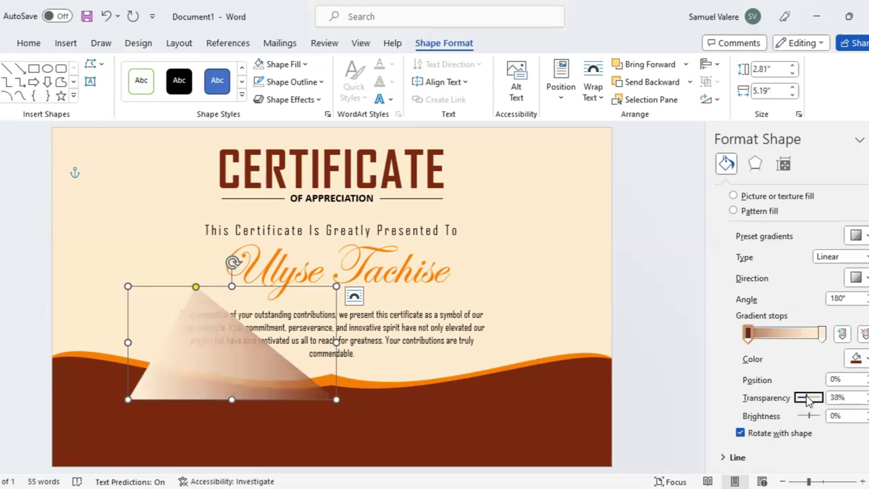
{"action": "left_click", "coordinate": [822, 336]}
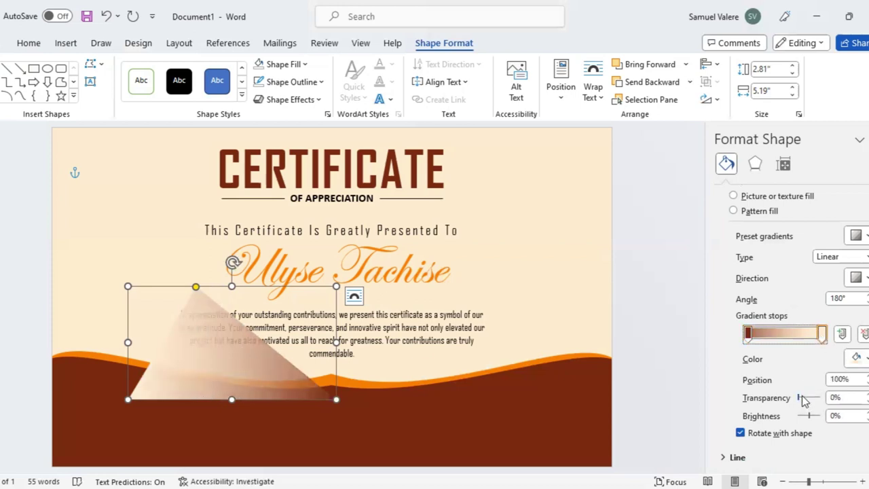
{"action": "left_click_drag", "start_coordinate": [802, 399], "coordinate": [802, 399]}
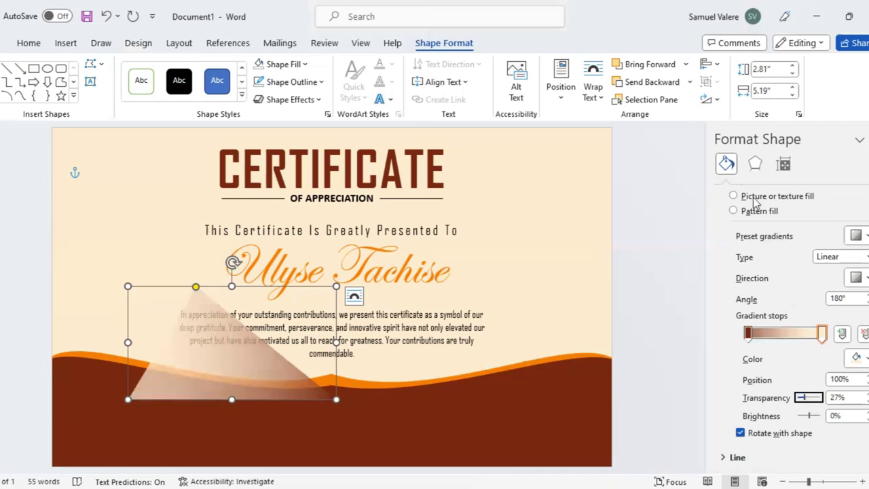
Send the gradient triangle back three levels, behind the paragraph text and the brown wave.
{"action": "left_click", "coordinate": [642, 82]}
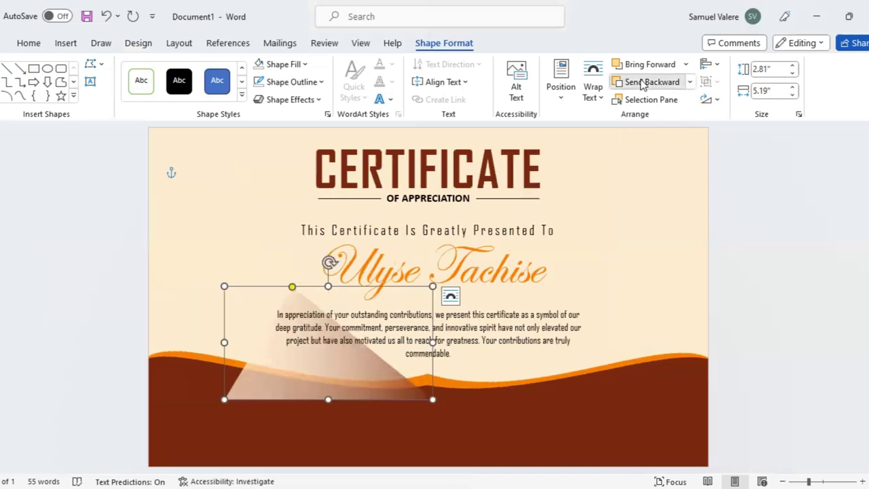
{"action": "left_click", "coordinate": [643, 82]}
{"action": "left_click", "coordinate": [642, 81]}
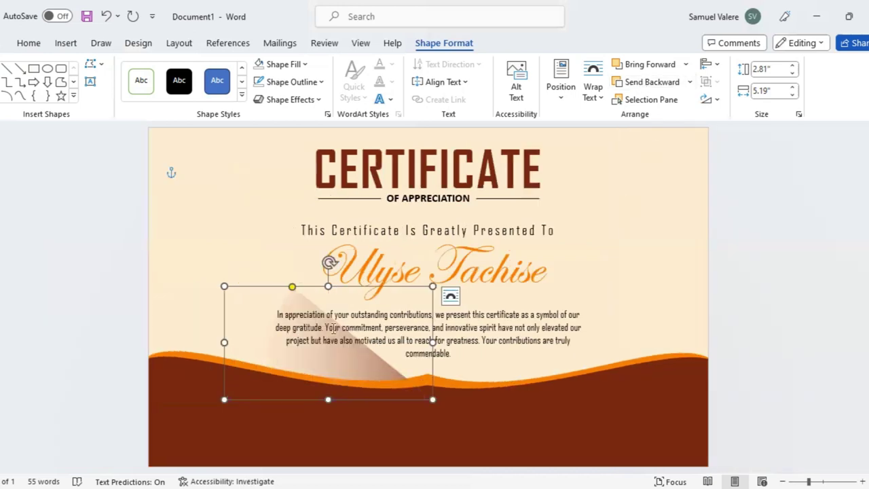
Enlarge the triangle to 3.49" by 6.08" and shift it further left.
{"action": "left_click_drag", "start_coordinate": [224, 286], "coordinate": [201, 259]}
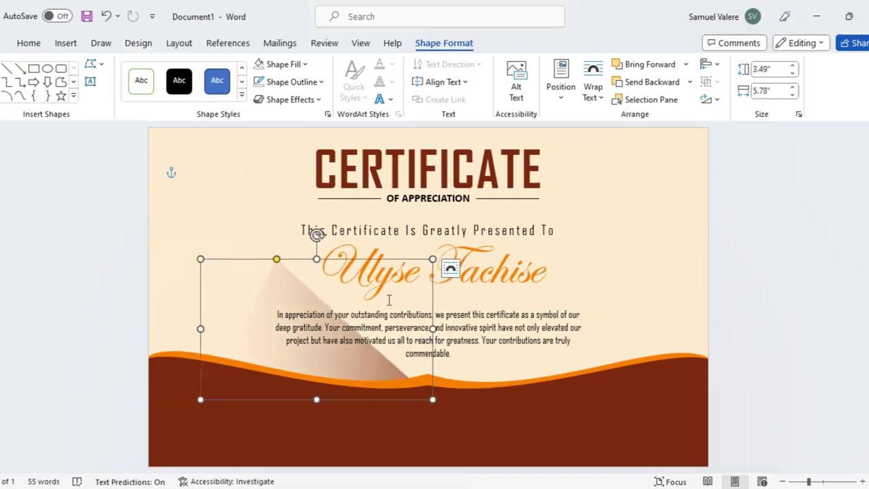
{"action": "left_click_drag", "start_coordinate": [201, 330], "coordinate": [171, 330]}
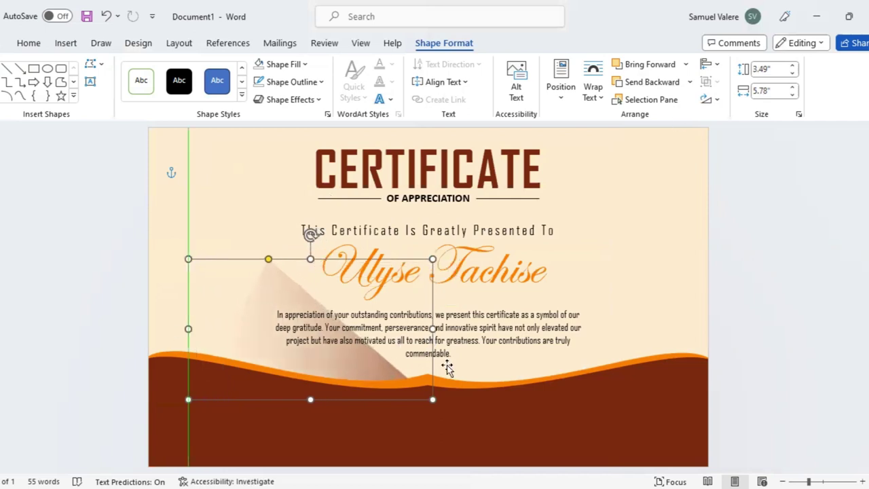
{"action": "left_click_drag", "start_coordinate": [350, 371], "coordinate": [324, 371]}
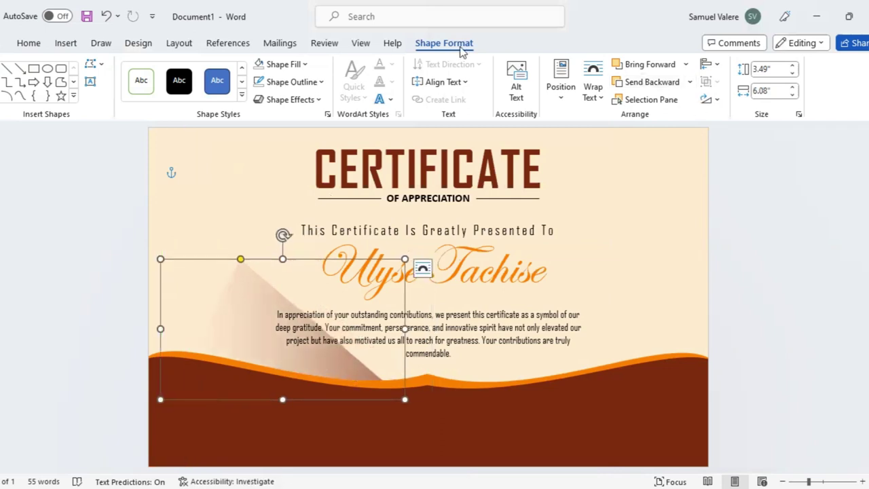
In the gradient fill settings, raise the triangle's left gradient stop to 65% transparency.
{"action": "left_click", "coordinate": [306, 64]}
{"action": "mouse_move", "coordinate": [324, 315]}
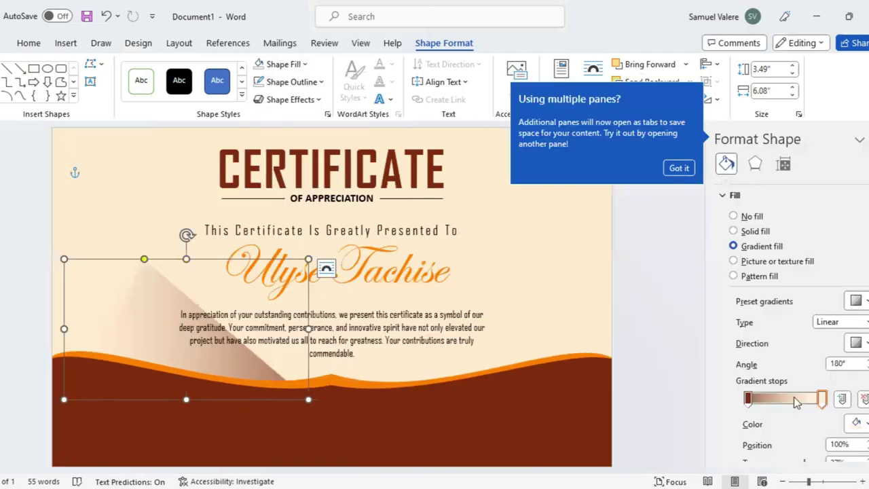
{"action": "scroll", "coordinate": [750, 339], "scroll_direction": "down", "scroll_amount": 2}
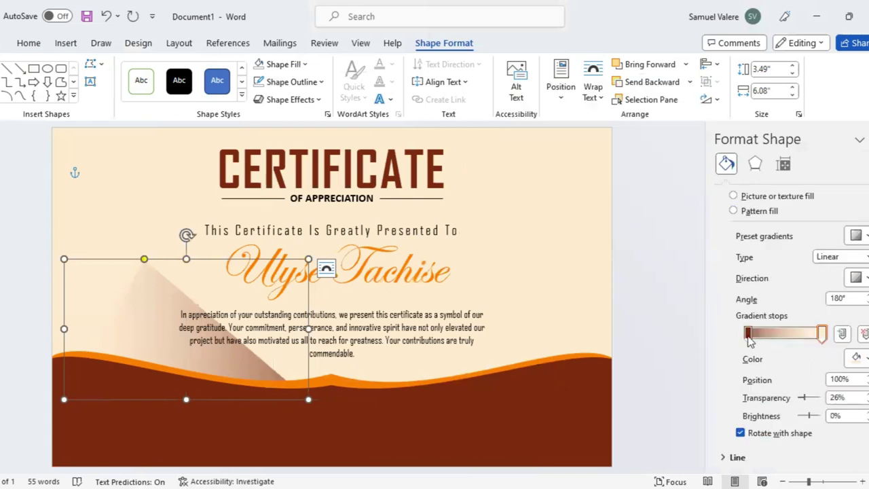
{"action": "left_click", "coordinate": [748, 334]}
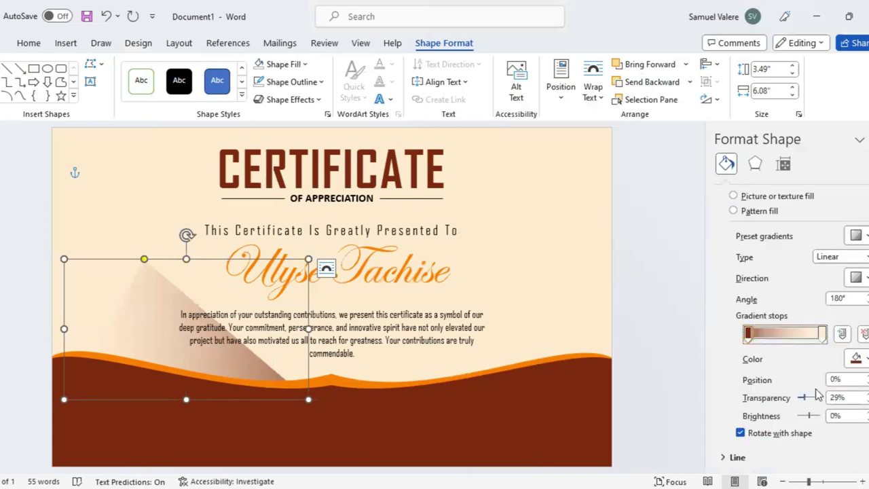
{"action": "left_click", "coordinate": [867, 394]}
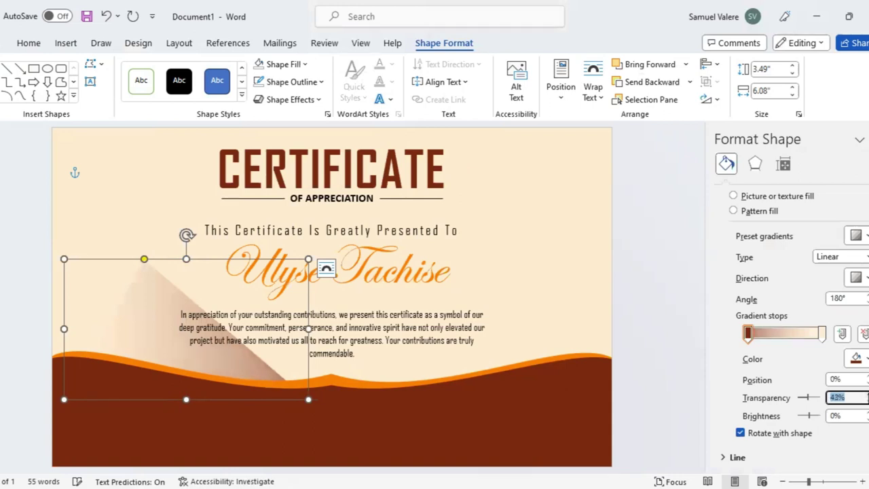
{"action": "left_click", "coordinate": [867, 395]}
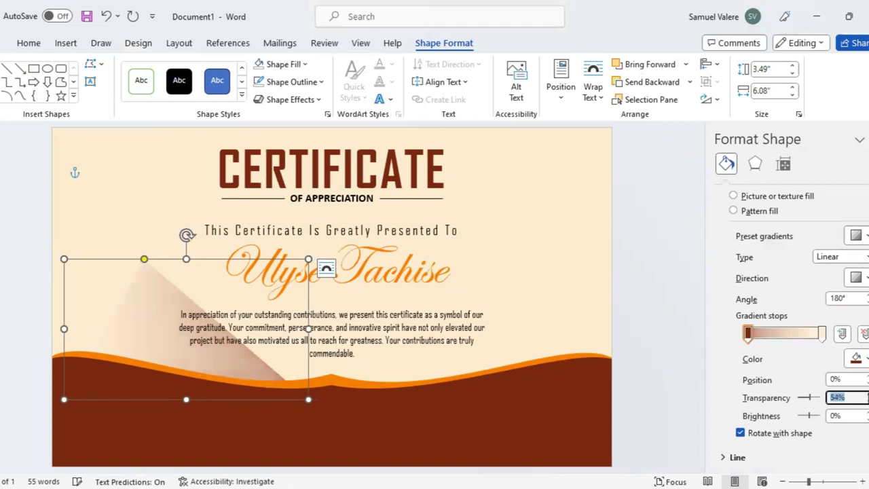
{"action": "left_click", "coordinate": [868, 395]}
{"action": "left_click", "coordinate": [867, 395]}
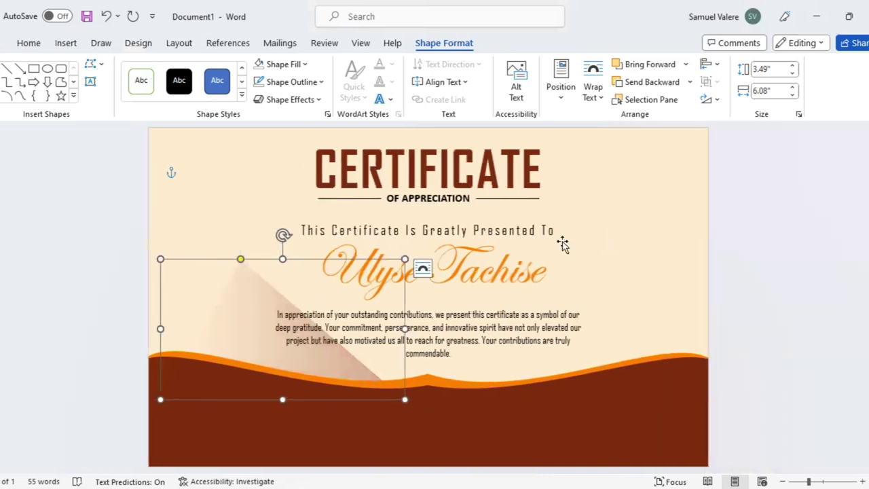
Copy the triangle to the page centre, send it behind the waves, and select both mountains.
{"action": "left_click_drag", "start_coordinate": [290, 366], "coordinate": [448, 346]}
{"action": "left_click", "coordinate": [652, 82]}
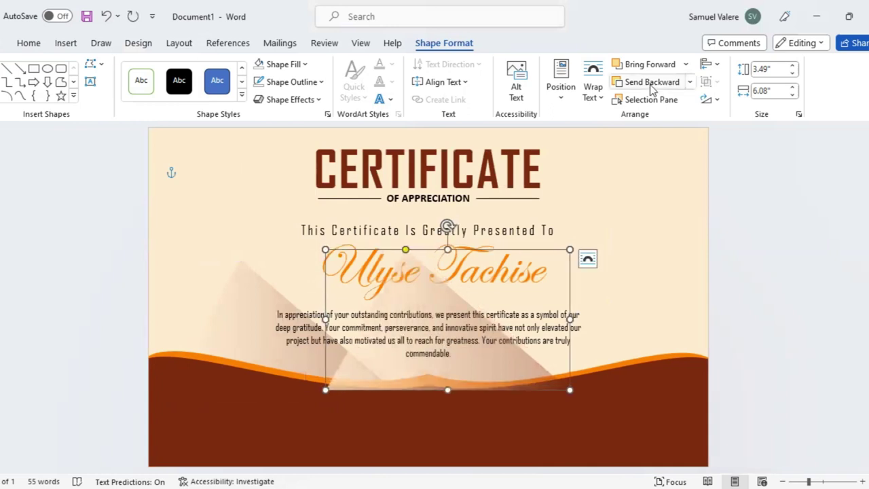
{"action": "left_click", "coordinate": [651, 87]}
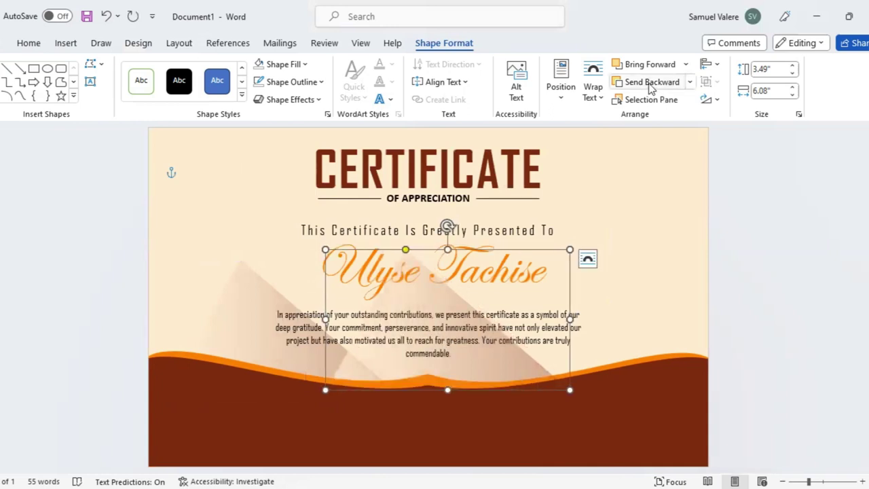
{"action": "left_click", "coordinate": [650, 87]}
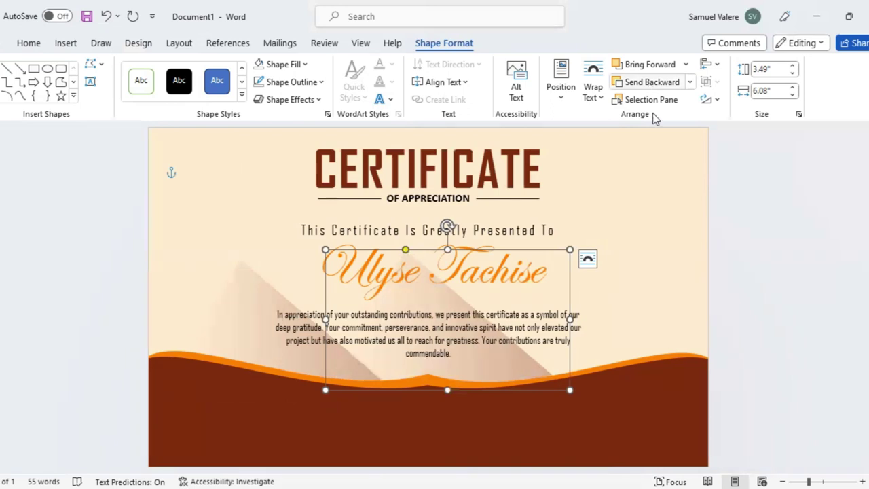
{"action": "left_click", "coordinate": [251, 297], "text": "shift"}
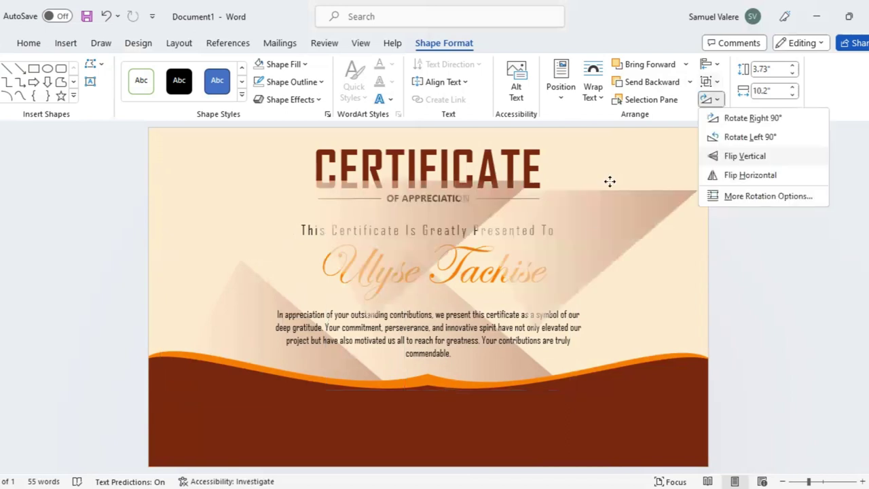
Move the selected shapes into the top-right corner and enlarge them slightly.
{"action": "left_click_drag", "start_coordinate": [621, 157], "coordinate": [675, 161]}
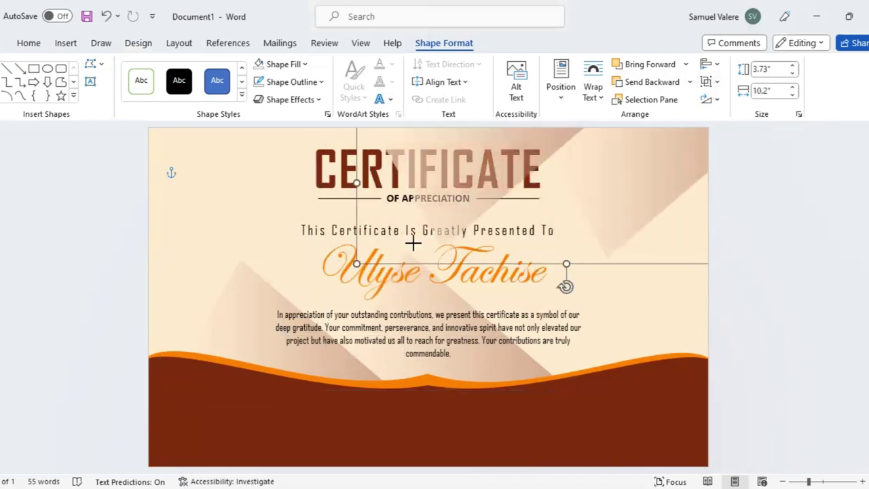
{"action": "mouse_move", "coordinate": [414, 243]}
{"action": "left_mouse_down"}
{"action": "mouse_move", "coordinate": [503, 176]}
{"action": "mouse_move", "coordinate": [581, 203]}
{"action": "mouse_move", "coordinate": [591, 220]}
{"action": "left_mouse_up"}
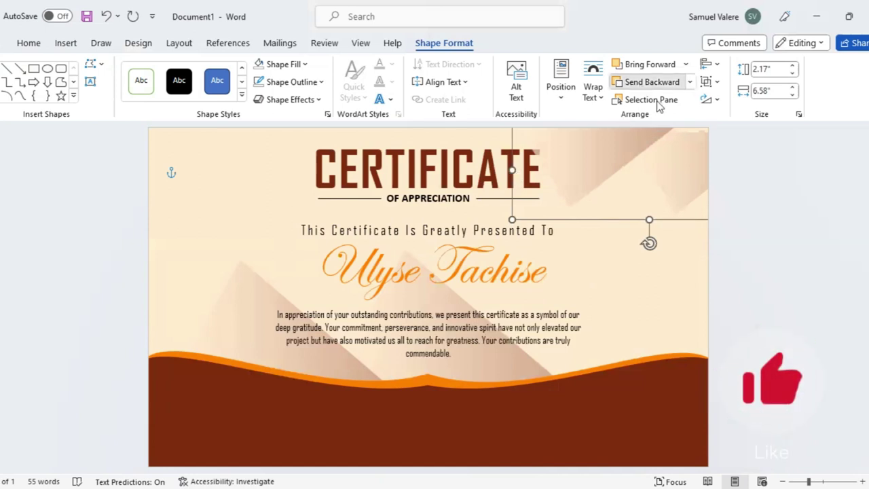
{"action": "left_click", "coordinate": [625, 132]}
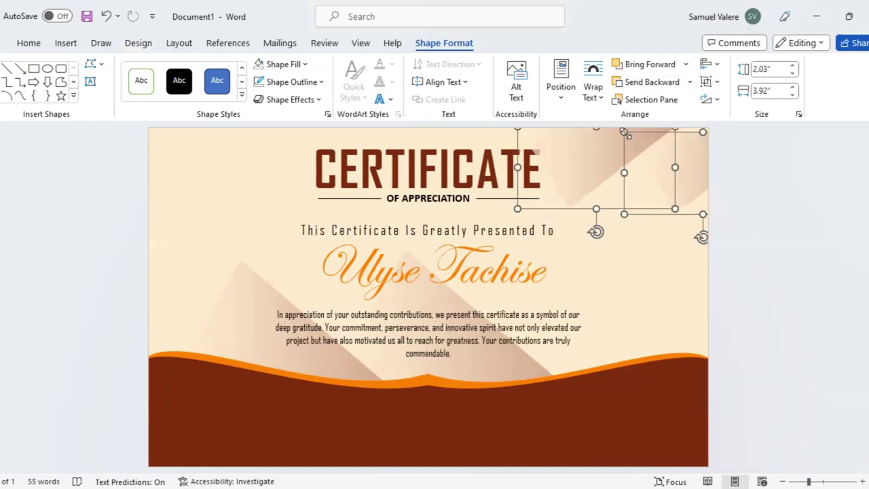
{"action": "left_click_drag", "start_coordinate": [625, 133], "coordinate": [621, 117]}
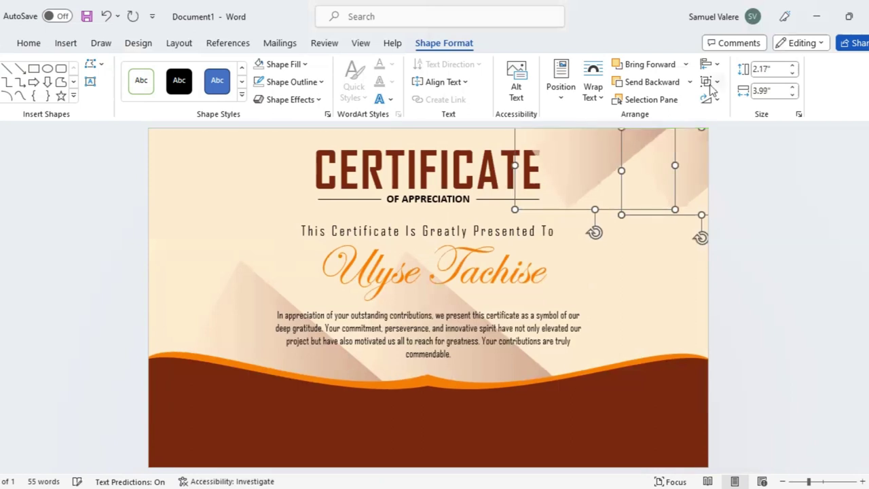
Select a single corner triangle and send it back three layers.
{"action": "left_click", "coordinate": [711, 81]}
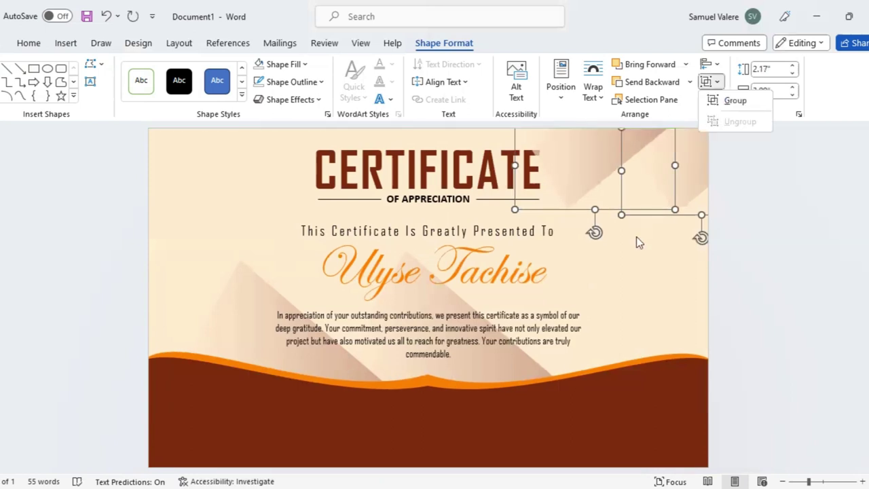
{"action": "left_click", "coordinate": [596, 159]}
{"action": "left_click", "coordinate": [641, 85]}
{"action": "left_click", "coordinate": [639, 86]}
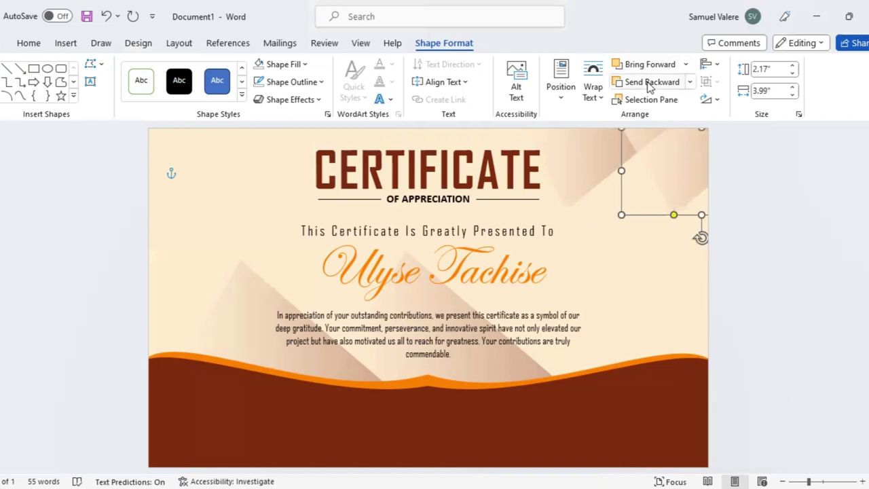
{"action": "left_click", "coordinate": [650, 86]}
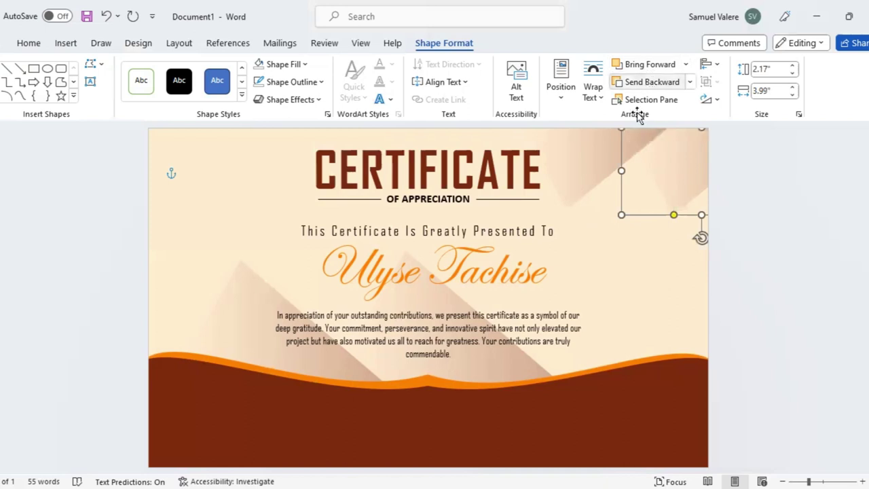
Nudge the top-right triangle left and down toward the CERTIFICATE heading, then deselect it.
{"action": "key", "text": "Left"}
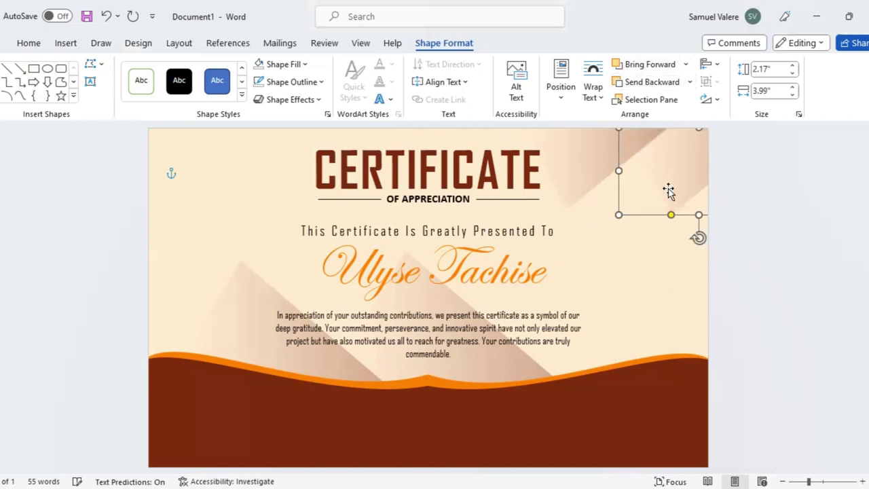
{"action": "key", "text": "Left"}
{"action": "key", "text": "Left"}
{"action": "key", "text": "Left"}
{"action": "key", "text": "Down"}
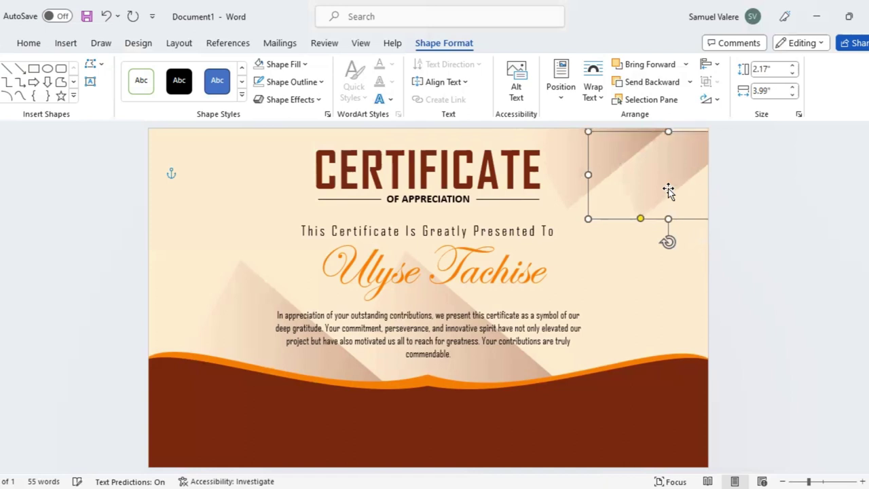
{"action": "key", "text": "Down"}
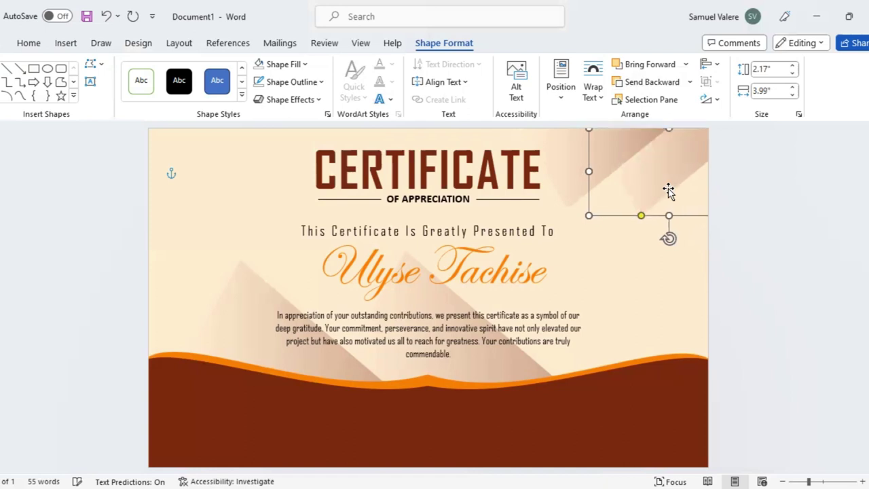
{"action": "left_click", "coordinate": [563, 154]}
{"action": "left_click", "coordinate": [593, 135]}
{"action": "key", "text": "Left"}
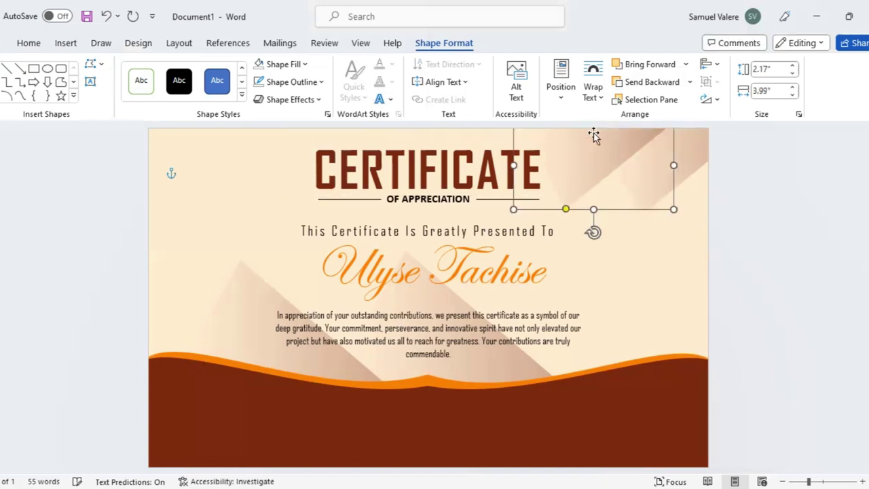
{"action": "key", "text": "Left"}
{"action": "key", "text": "Left"}
{"action": "key", "text": "Left"}
{"action": "key", "text": "Left"}
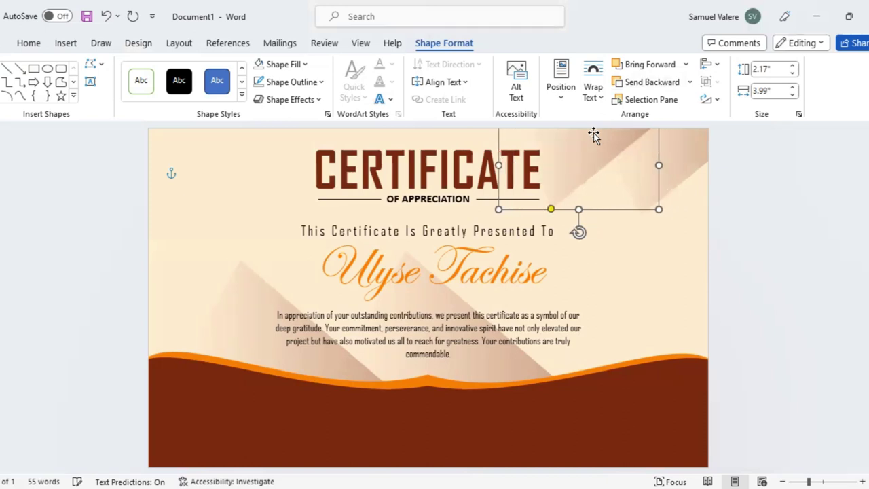
{"action": "key", "text": "Left"}
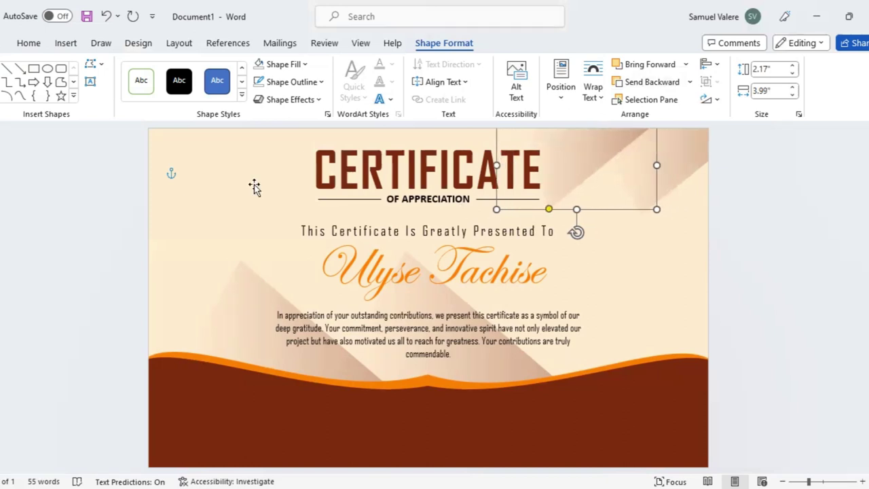
{"action": "left_click", "coordinate": [253, 185]}
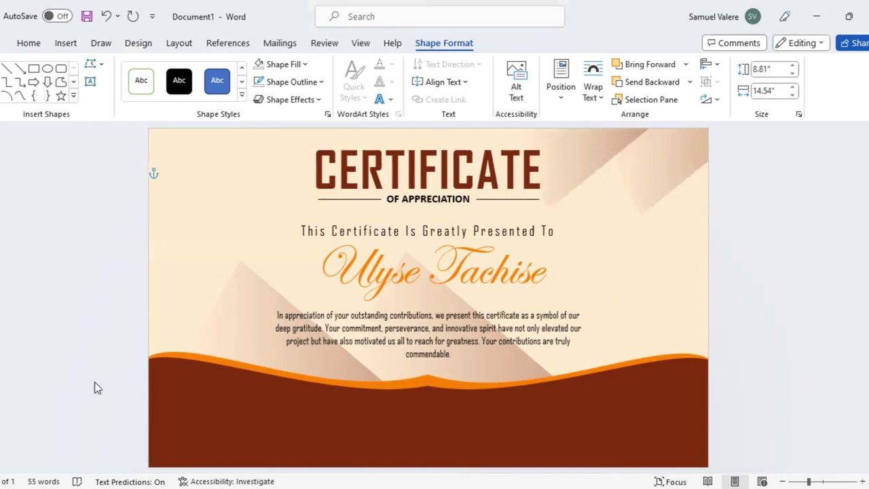
Draw a starburst about 2.27" by 2.45" over the lower-right brown hills.
{"action": "scroll", "coordinate": [99, 387], "scroll_direction": "down", "scroll_amount": 3}
{"action": "left_click", "coordinate": [128, 401]}
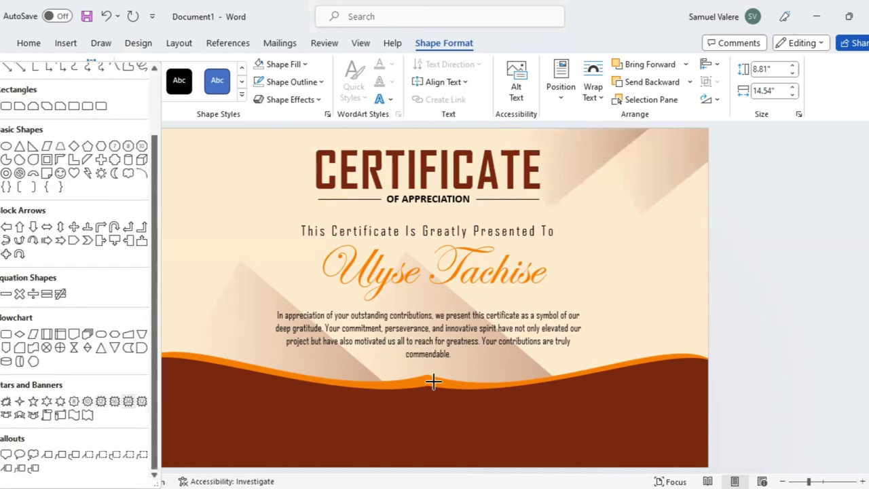
{"action": "left_click_drag", "start_coordinate": [582, 366], "coordinate": [667, 454]}
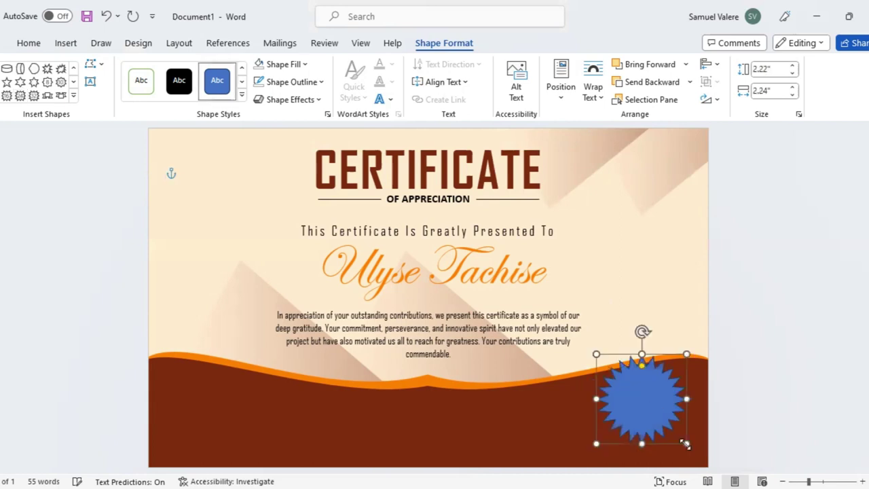
{"action": "left_click_drag", "start_coordinate": [686, 443], "coordinate": [699, 448]}
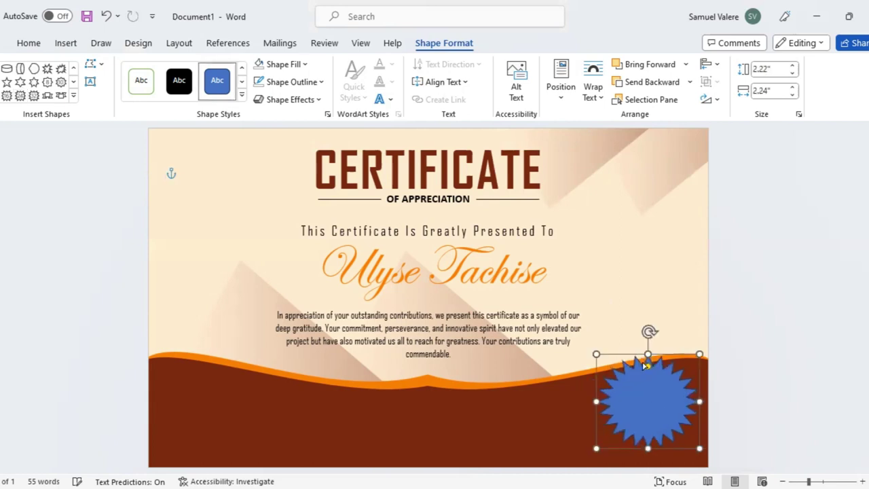
{"action": "left_click_drag", "start_coordinate": [645, 366], "coordinate": [646, 373]}
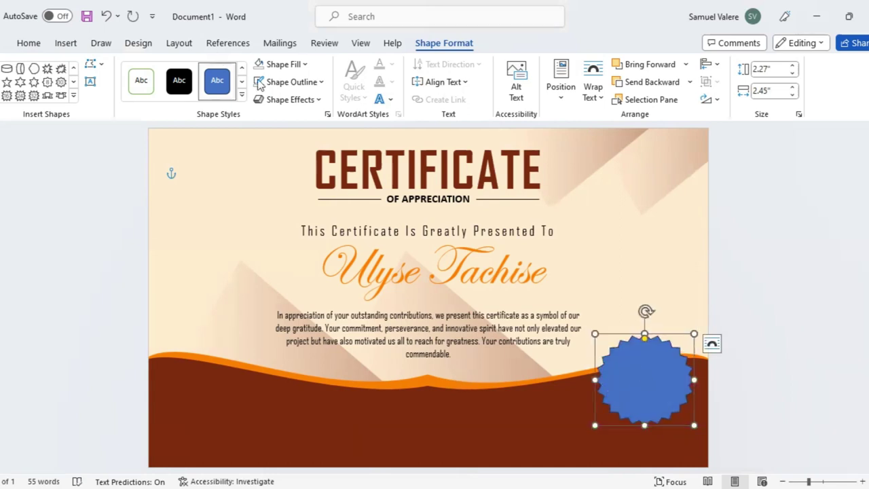
Fill the starburst orange and undo an accidental small shift.
{"action": "left_click", "coordinate": [305, 64]}
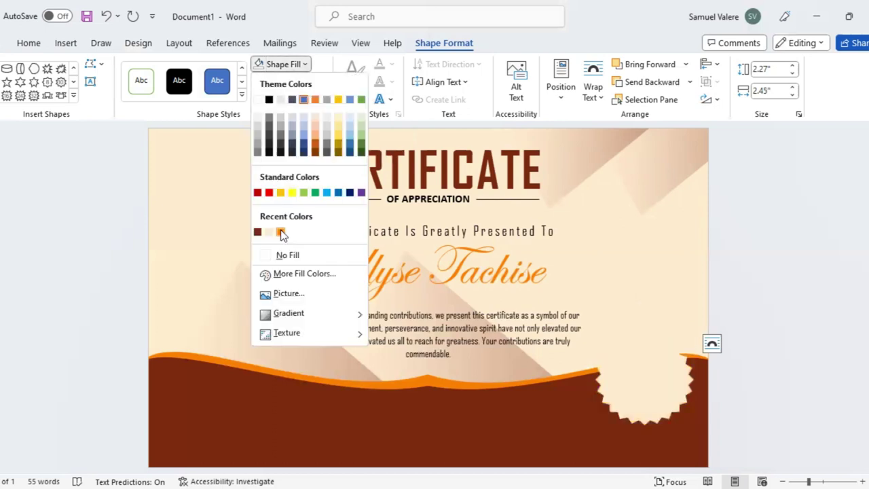
{"action": "left_click", "coordinate": [281, 232]}
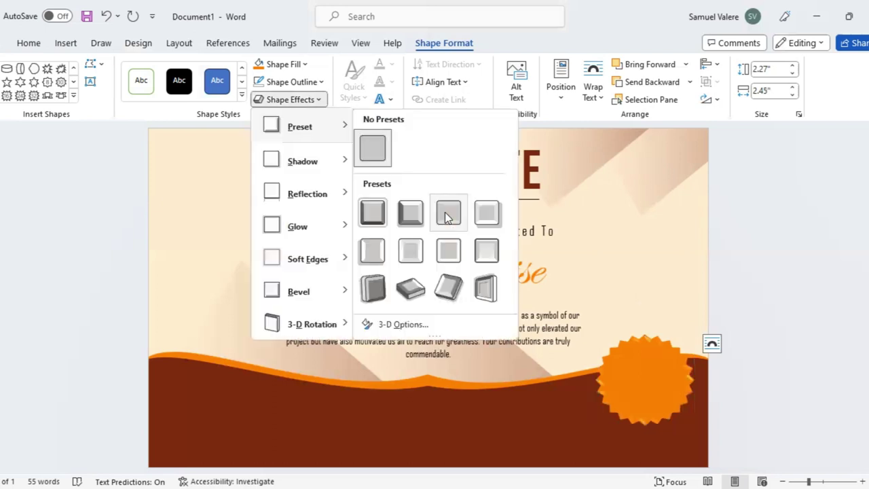
{"action": "left_click", "coordinate": [654, 370]}
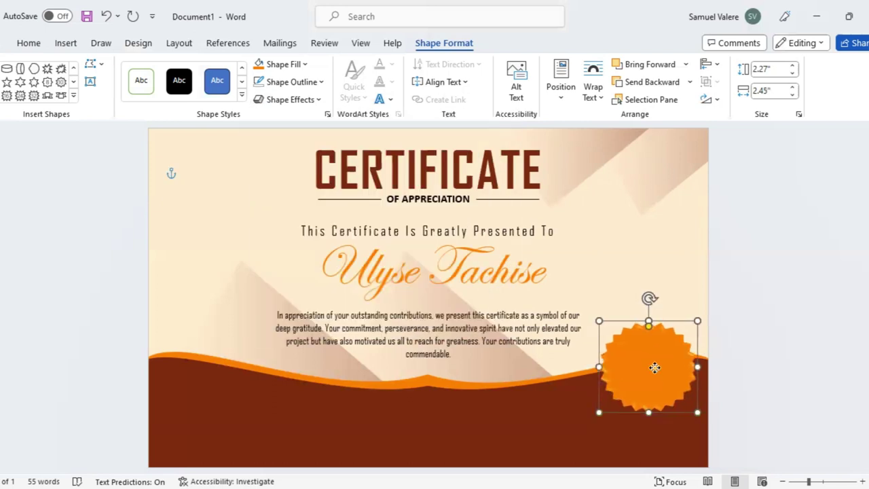
{"action": "left_click", "coordinate": [654, 371]}
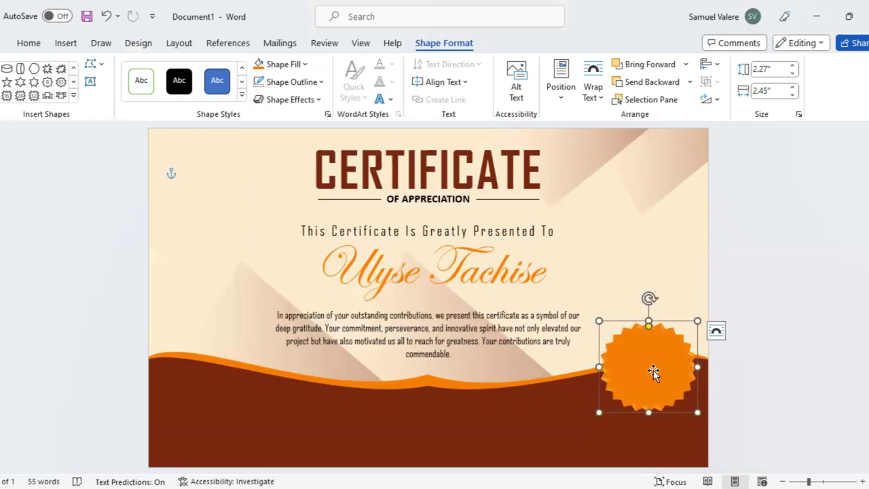
{"action": "key", "text": "ctrl+z"}
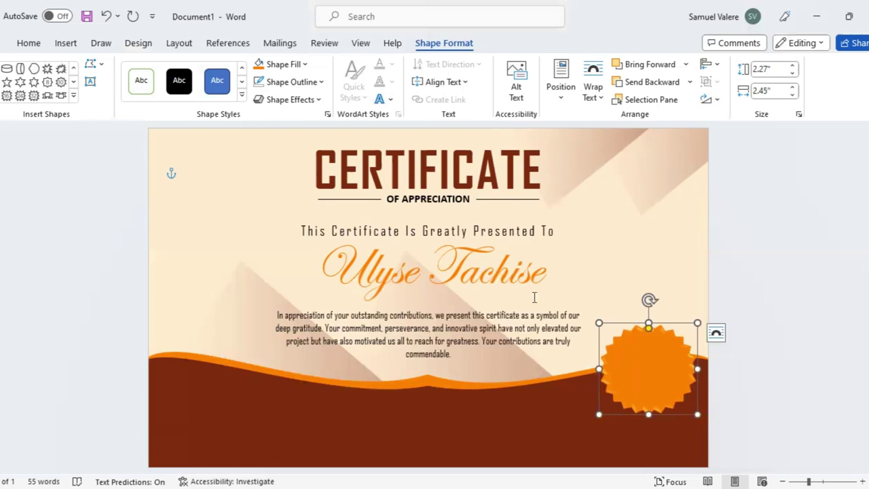
{"action": "left_click", "coordinate": [74, 97]}
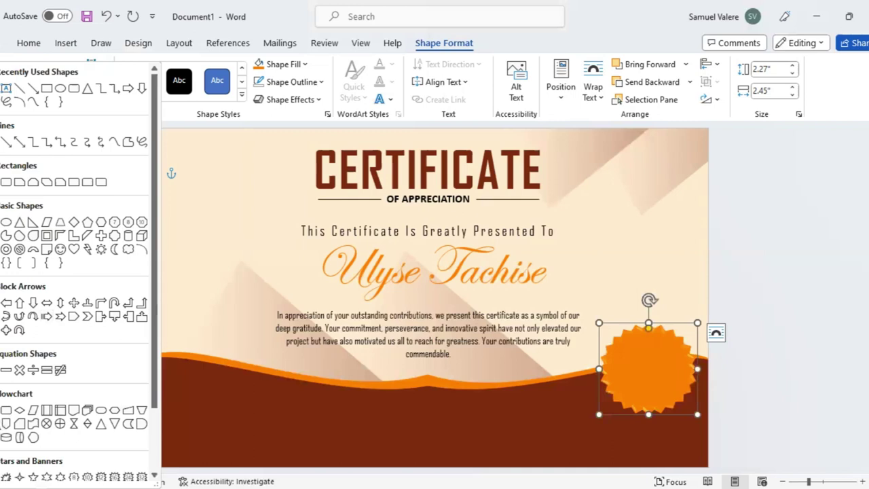
Draw a 1.93" circle centred on the starburst and set it to No Fill.
{"action": "left_click", "coordinate": [100, 410]}
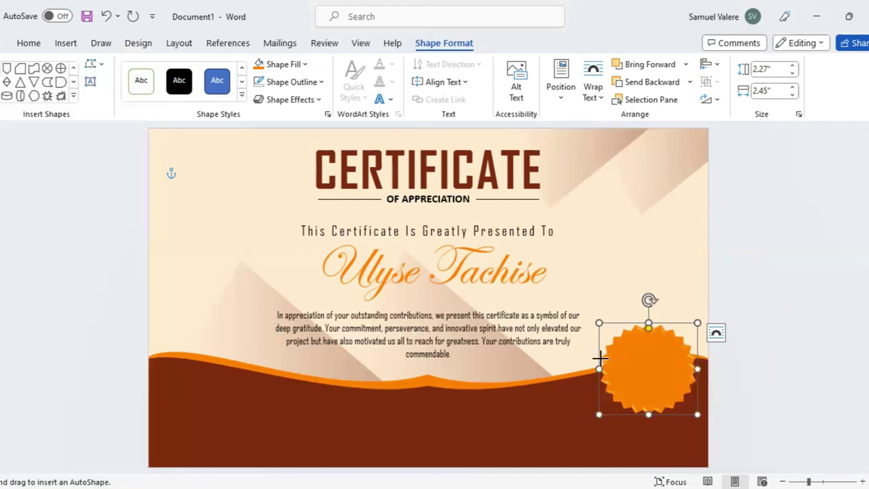
{"action": "mouse_move", "coordinate": [626, 347]}
{"action": "left_mouse_down"}
{"action": "mouse_move", "coordinate": [707, 411]}
{"action": "mouse_move", "coordinate": [690, 413]}
{"action": "left_mouse_up"}
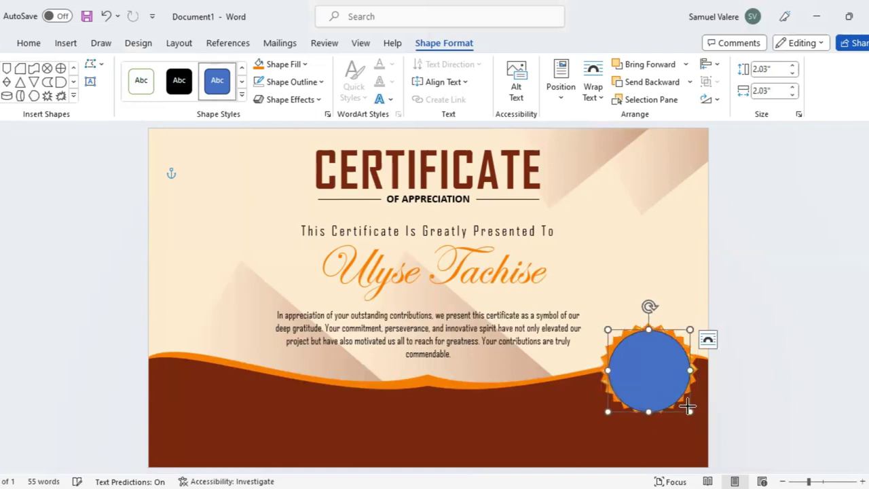
{"action": "left_click_drag", "start_coordinate": [691, 412], "coordinate": [683, 401]}
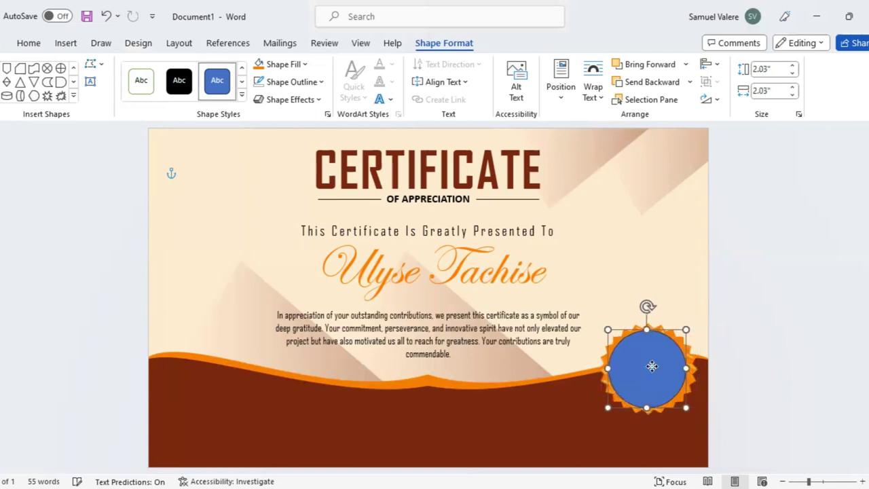
{"action": "left_click_drag", "start_coordinate": [652, 367], "coordinate": [654, 367]}
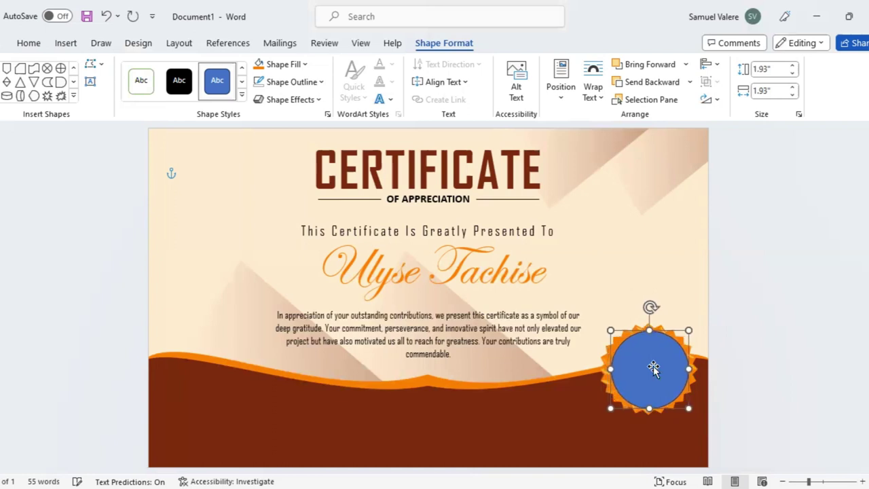
{"action": "left_click", "coordinate": [307, 65]}
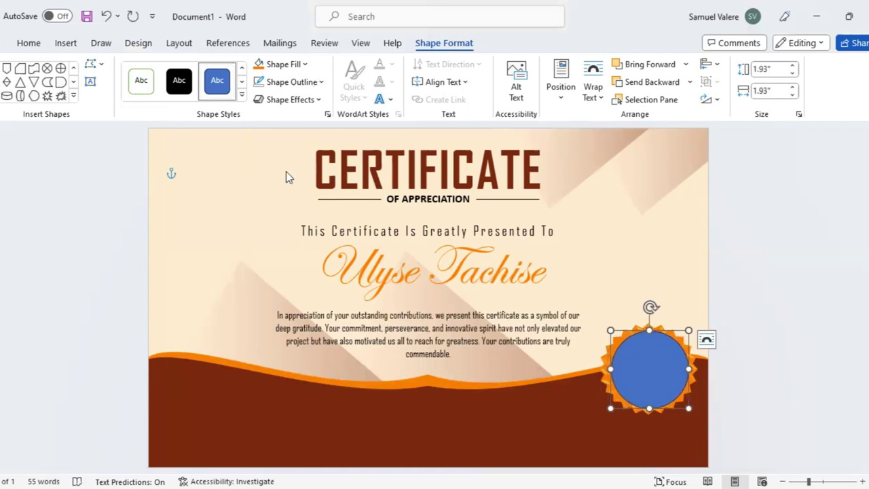
{"action": "left_click", "coordinate": [286, 255]}
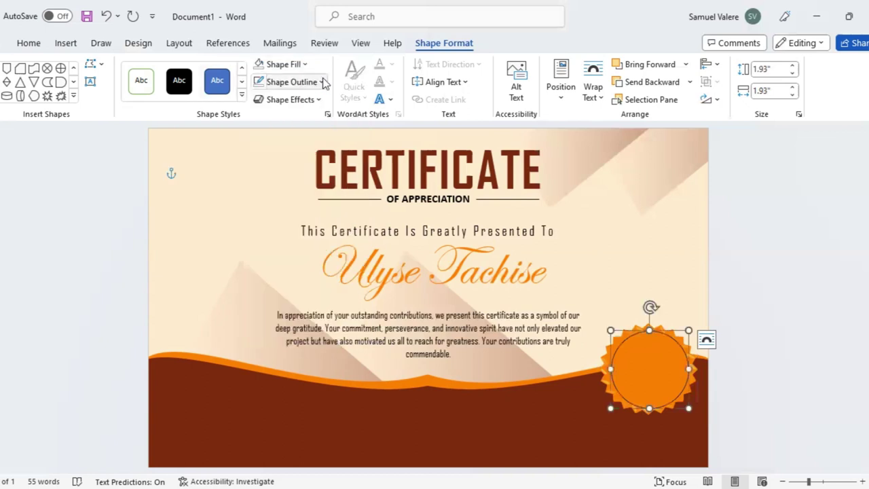
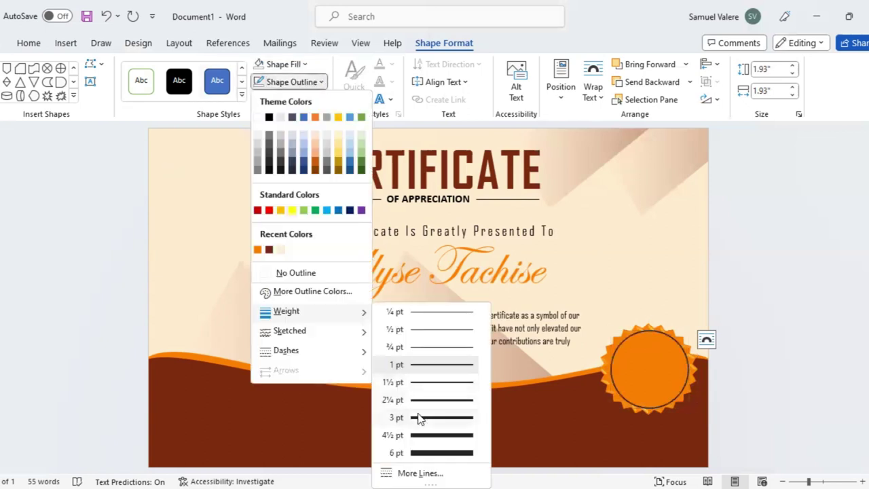
Give the badge's orange circle a thicker dark brown outline.
{"action": "left_click", "coordinate": [322, 82]}
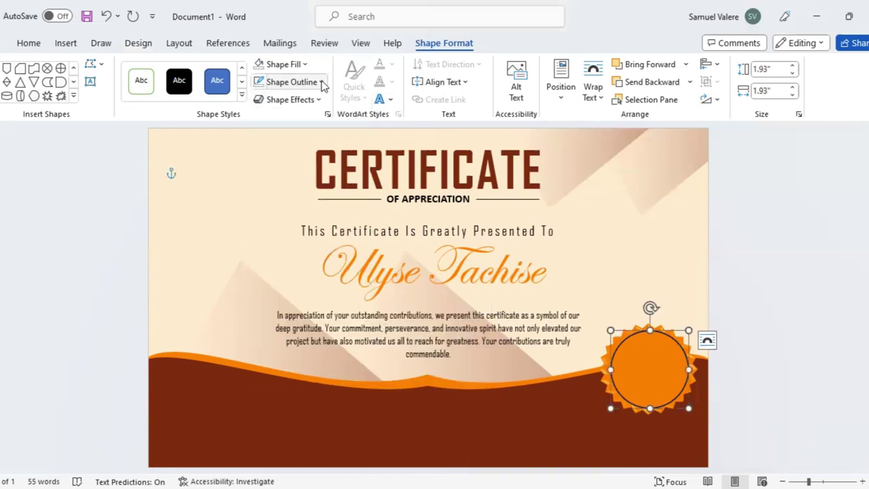
{"action": "left_click", "coordinate": [321, 82]}
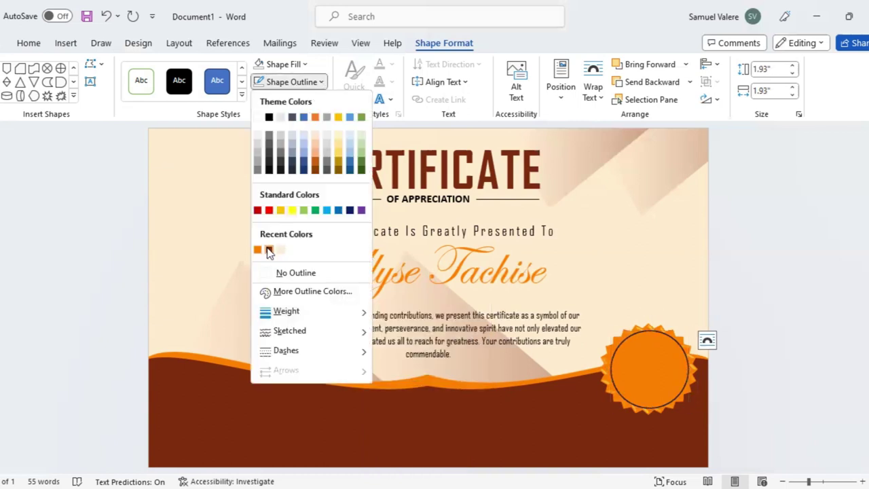
{"action": "key", "text": "Escape"}
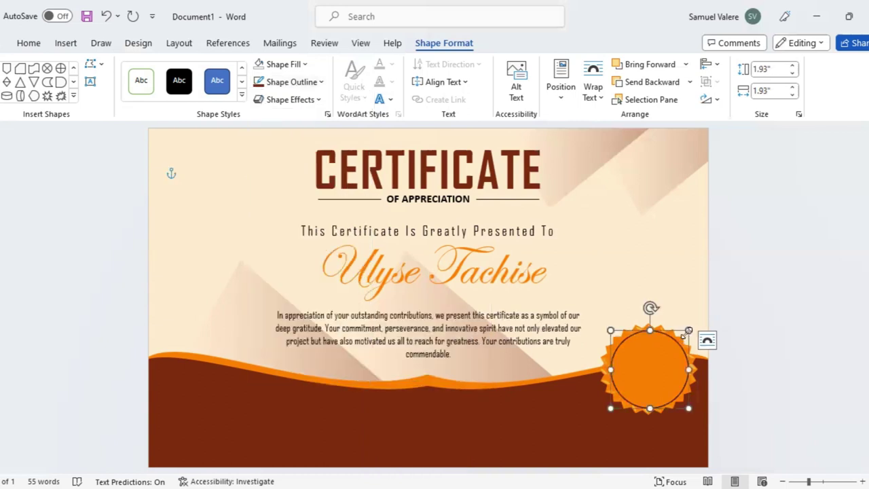
Shrink the seal's inner orange circle to 1.84 by 1.84 inches, undoing the accidental nudge.
{"action": "left_click_drag", "start_coordinate": [683, 332], "coordinate": [682, 333]}
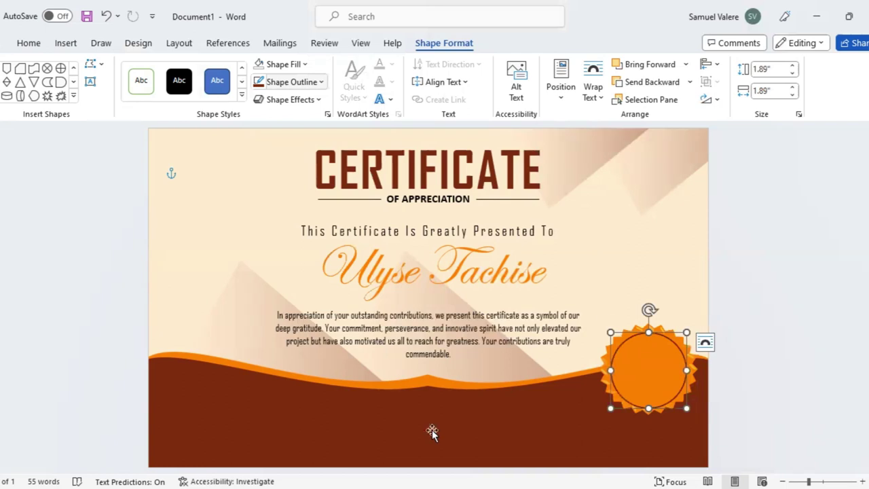
{"action": "left_click", "coordinate": [480, 418]}
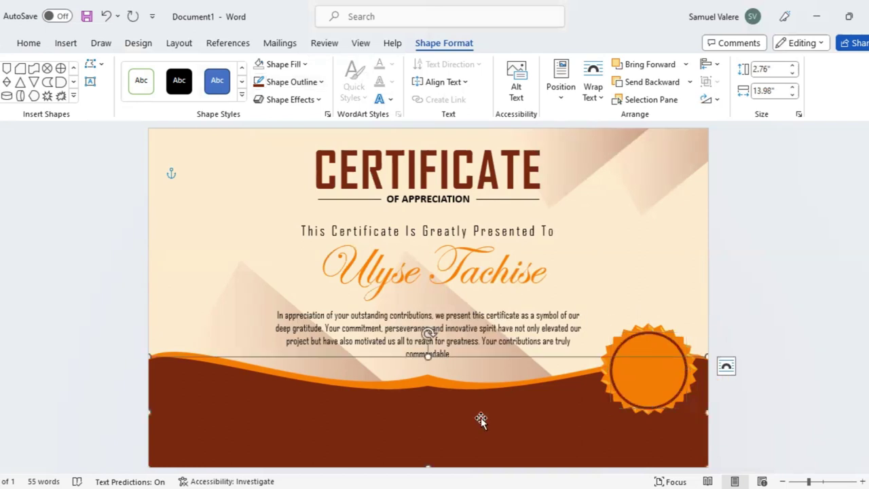
{"action": "left_click", "coordinate": [683, 380]}
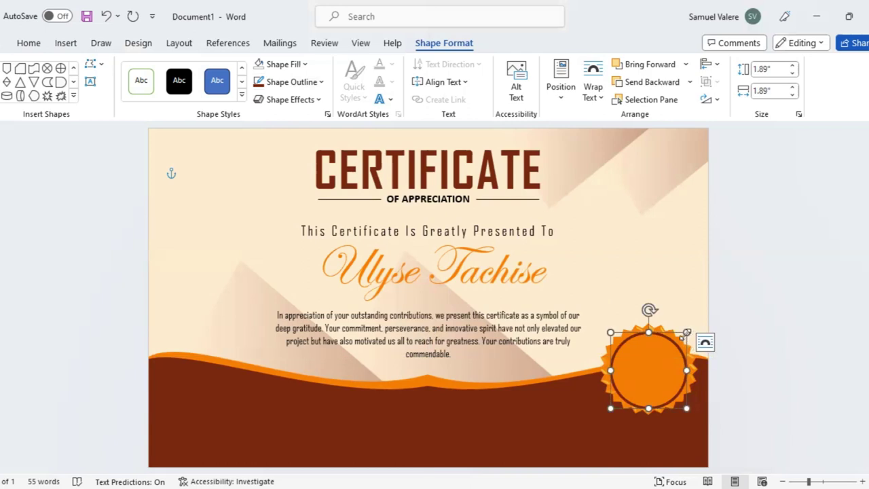
{"action": "left_click_drag", "start_coordinate": [686, 332], "coordinate": [684, 334]}
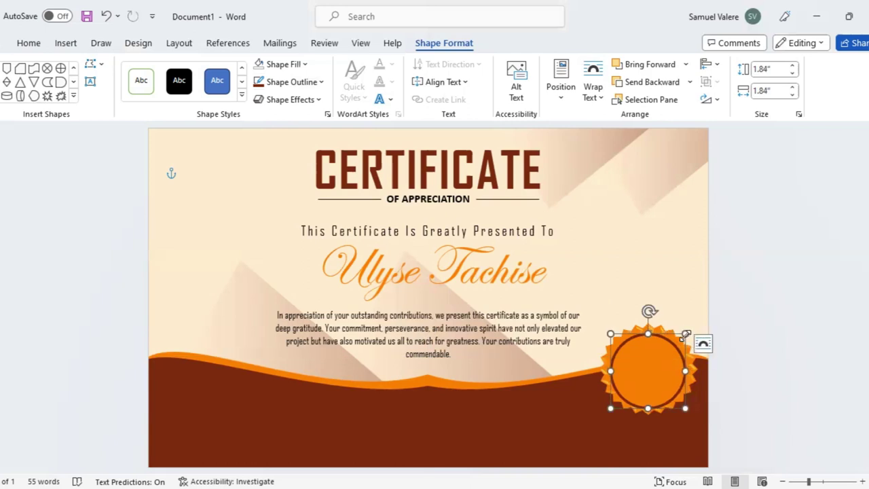
{"action": "key", "text": "ctrl+z"}
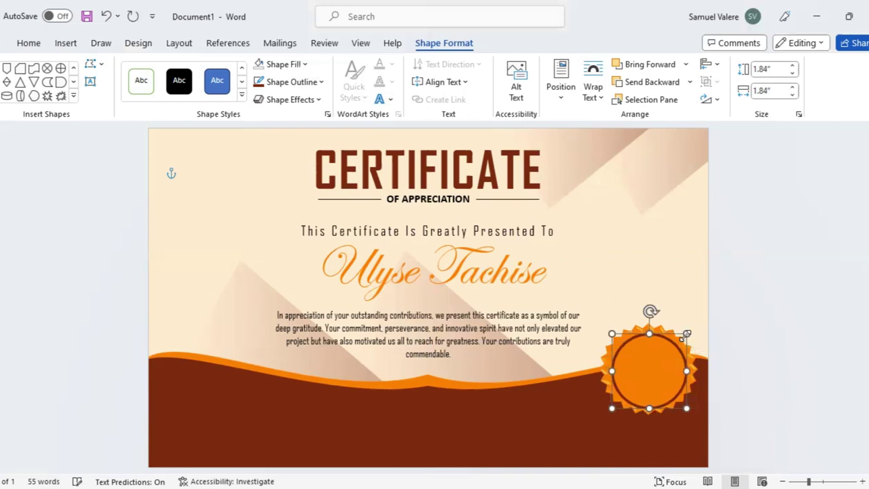
{"action": "left_click", "coordinate": [686, 334]}
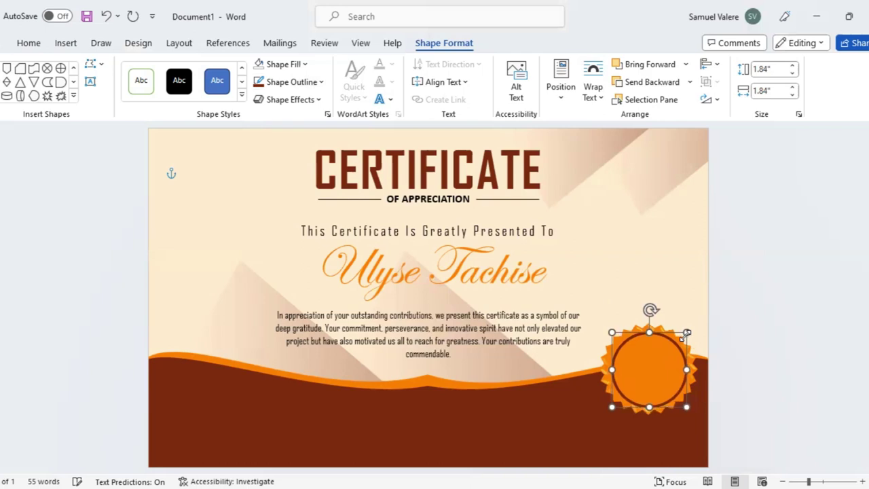
{"action": "left_click", "coordinate": [90, 82]}
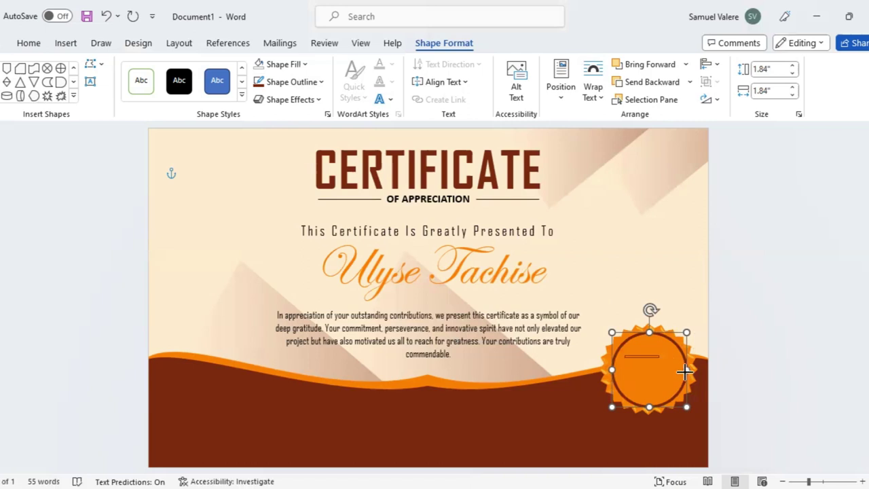
Draw a small text box inside the seal reading 'Best', centred.
{"action": "left_click_drag", "start_coordinate": [624, 359], "coordinate": [682, 372]}
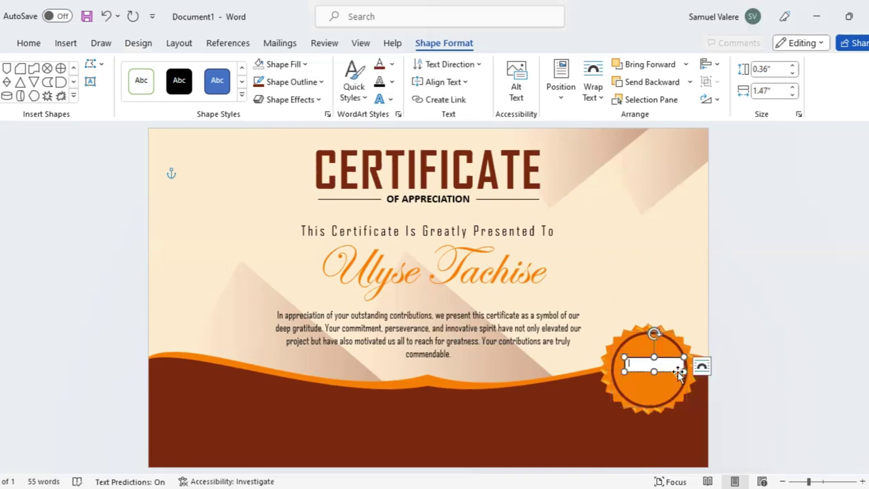
{"action": "type", "text": "Best"}
{"action": "key", "text": "BackSpace"}
{"action": "key", "text": "BackSpace"}
{"action": "key", "text": "BackSpace"}
{"action": "key", "text": "BackSpace"}
{"action": "key", "text": "ctrl+a"}
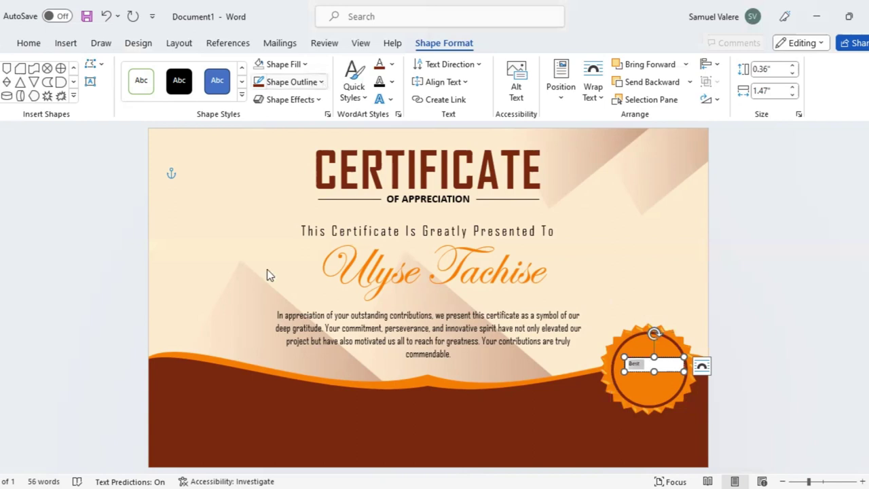
{"action": "left_click", "coordinate": [30, 43]}
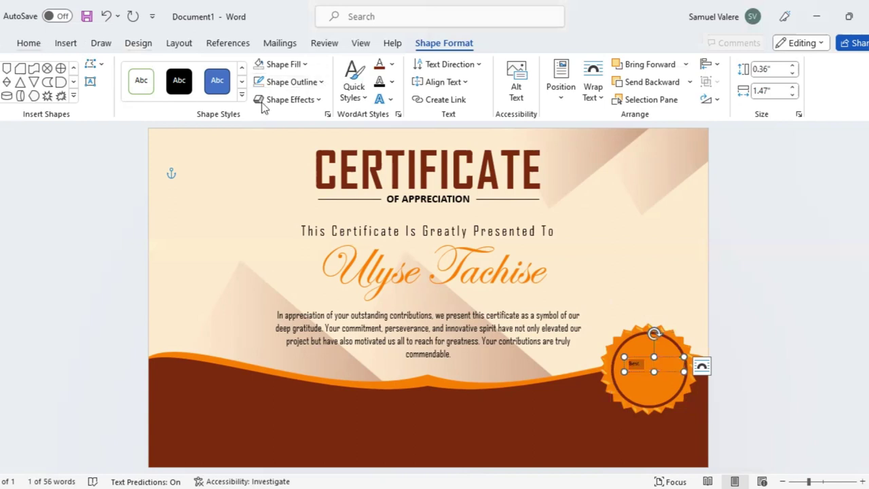
{"action": "left_click", "coordinate": [278, 91]}
Set 'Best' in Edwardian Script ITC at 48 pt.
{"action": "left_click", "coordinate": [166, 69]}
{"action": "left_click", "coordinate": [167, 69]}
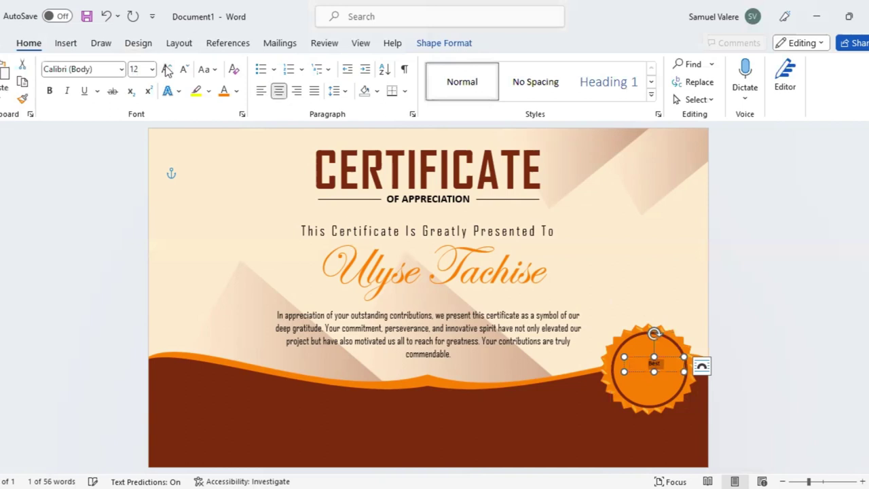
{"action": "left_click", "coordinate": [102, 68]}
{"action": "type", "text": "Edwardian Script ITC"}
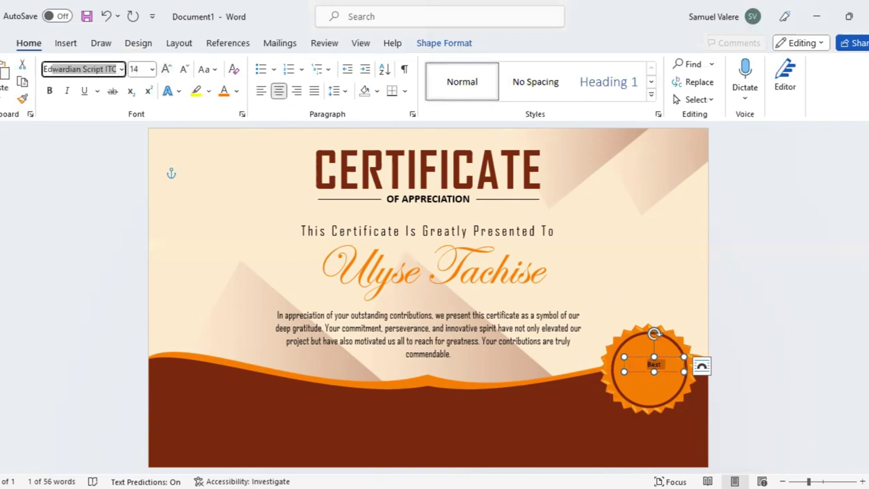
{"action": "key", "text": "Return"}
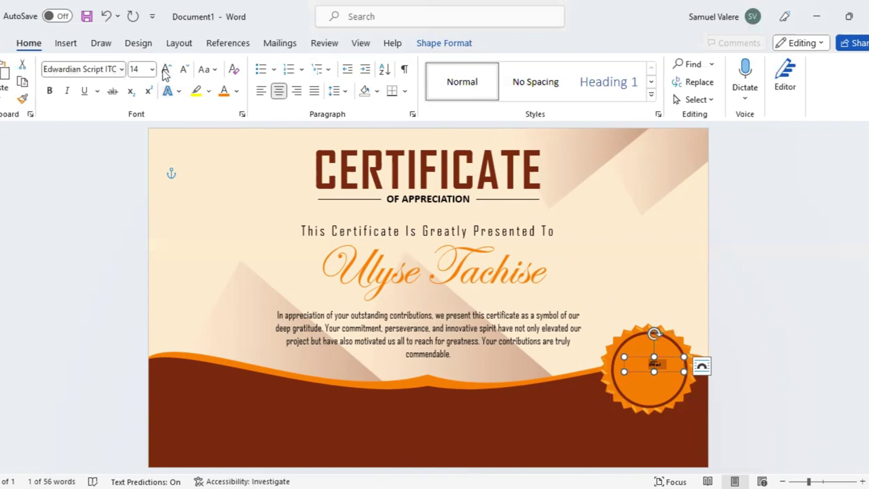
{"action": "left_click", "coordinate": [165, 71]}
{"action": "left_click", "coordinate": [165, 71]}
{"action": "left_click", "coordinate": [165, 71]}
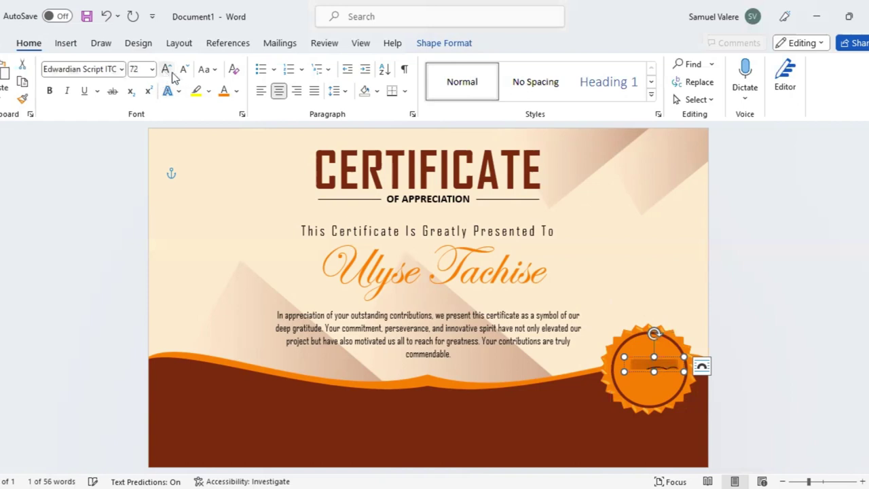
{"action": "left_click", "coordinate": [184, 71]}
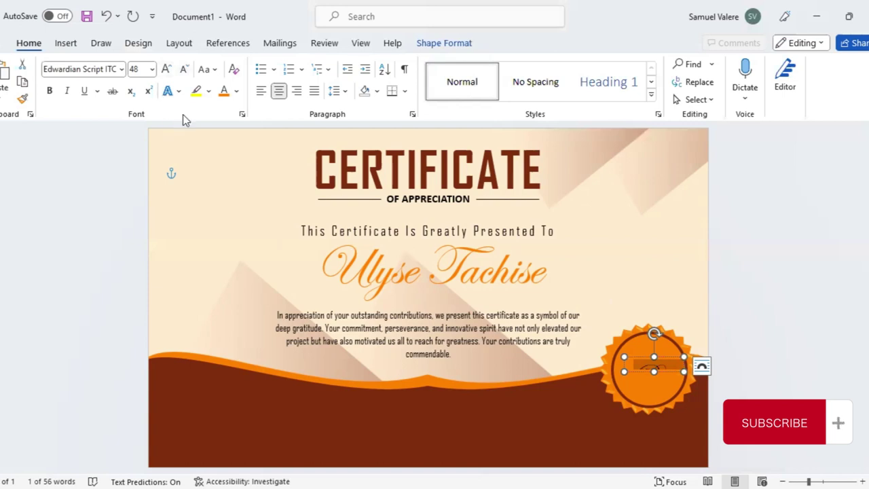
Make 'Best' white and move its text box higher in the seal.
{"action": "left_click", "coordinate": [237, 90]}
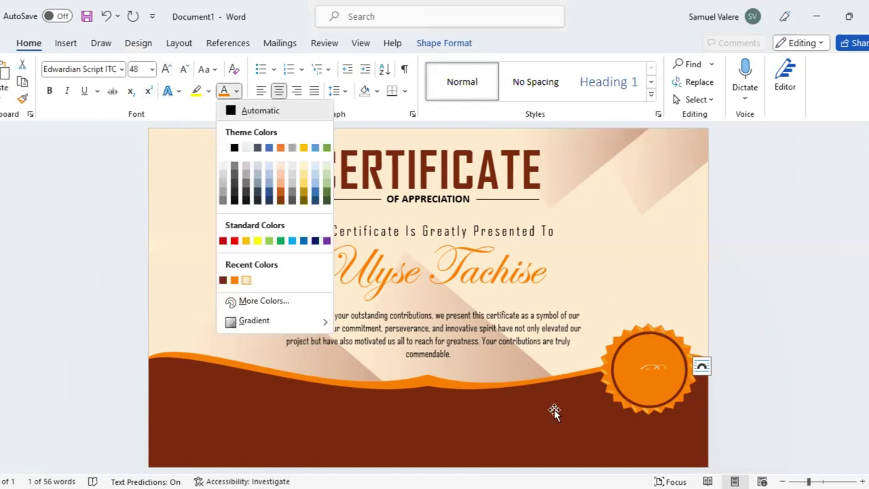
{"action": "left_click", "coordinate": [229, 129]}
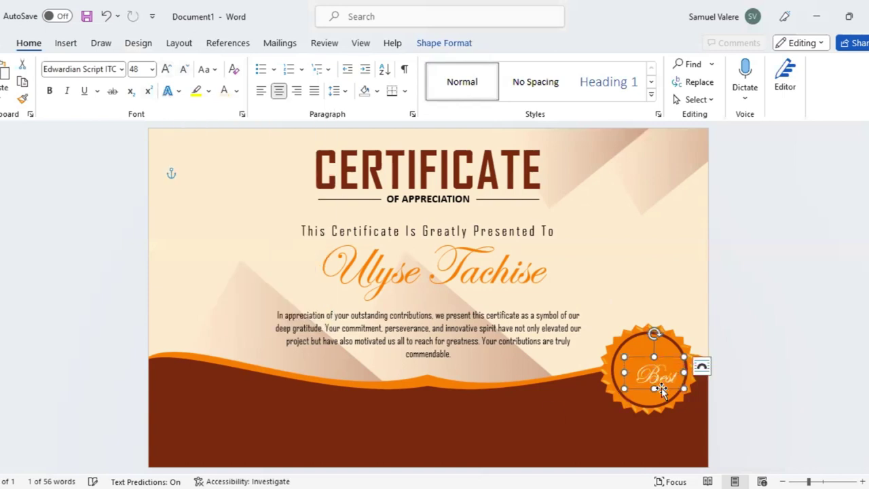
{"action": "left_click_drag", "start_coordinate": [656, 387], "coordinate": [657, 371]}
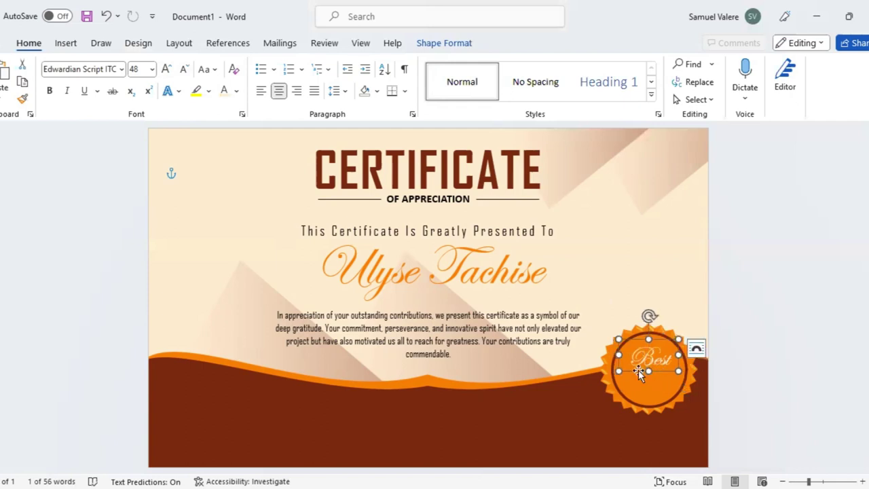
Duplicate the Best box below it, change the text to 'Award', and widen it.
{"action": "left_click_drag", "start_coordinate": [636, 370], "coordinate": [638, 393]}
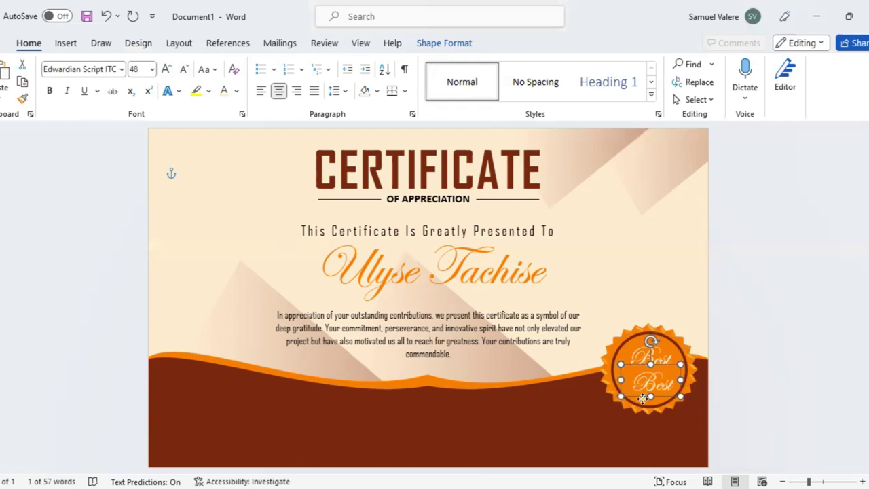
{"action": "double_click", "coordinate": [648, 383]}
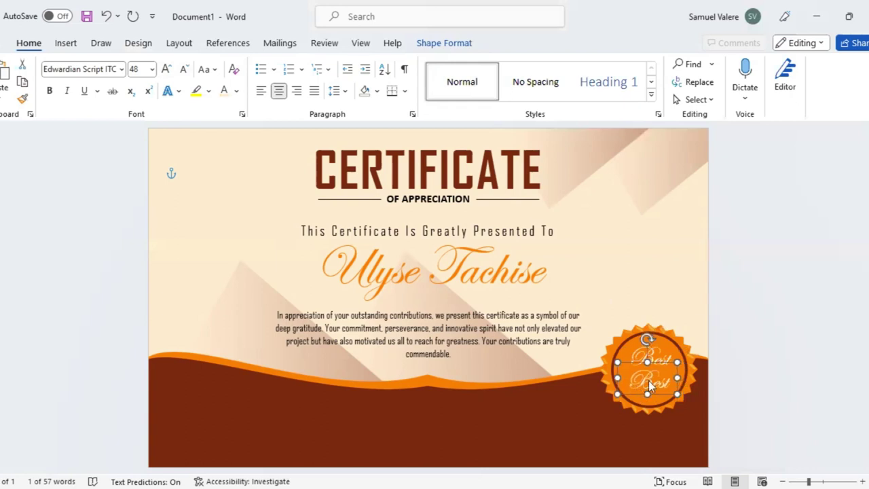
{"action": "type", "text": "Awa"}
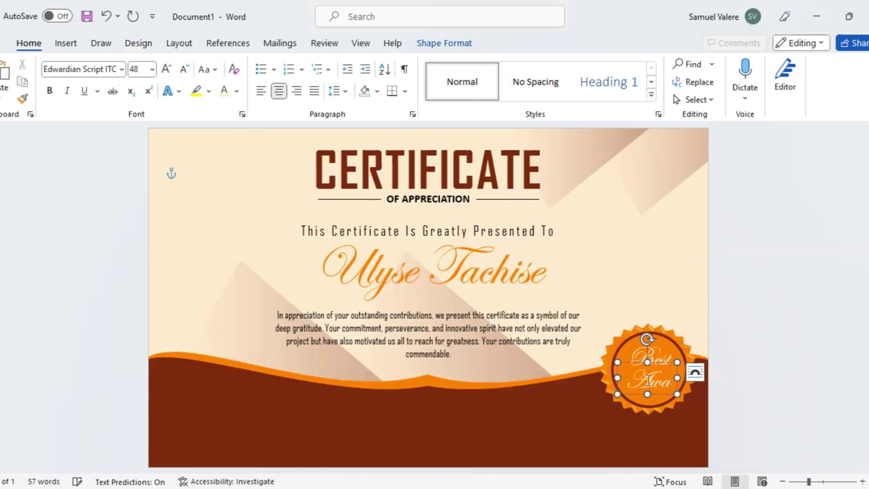
{"action": "left_click_drag", "start_coordinate": [617, 378], "coordinate": [592, 378]}
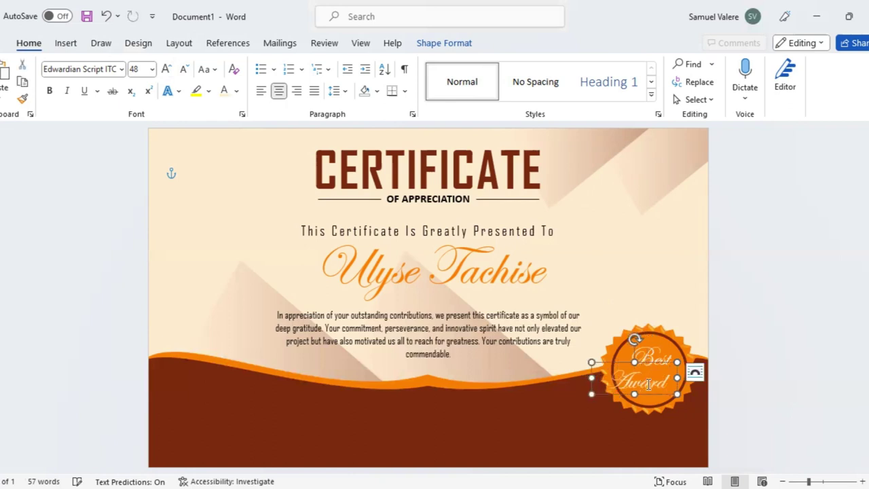
Format the Award text as bold uppercase Agency FB.
{"action": "triple_click", "coordinate": [649, 385]}
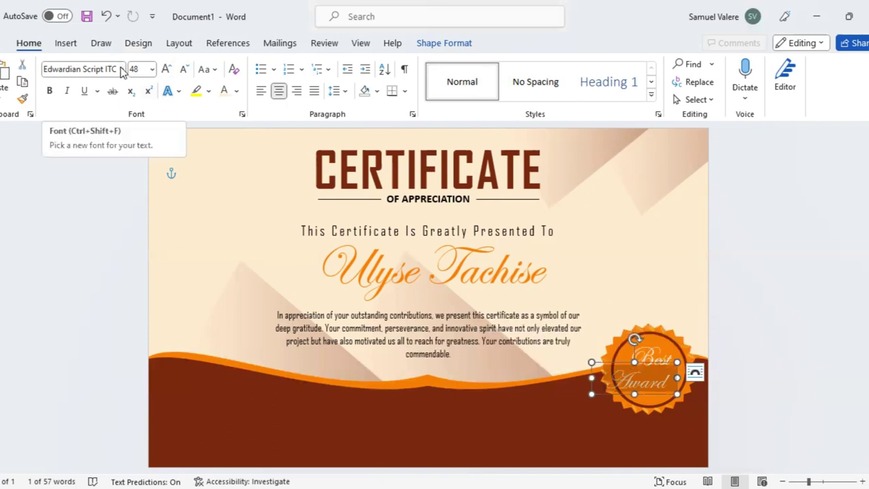
{"action": "key", "text": "ctrl+shift+f"}
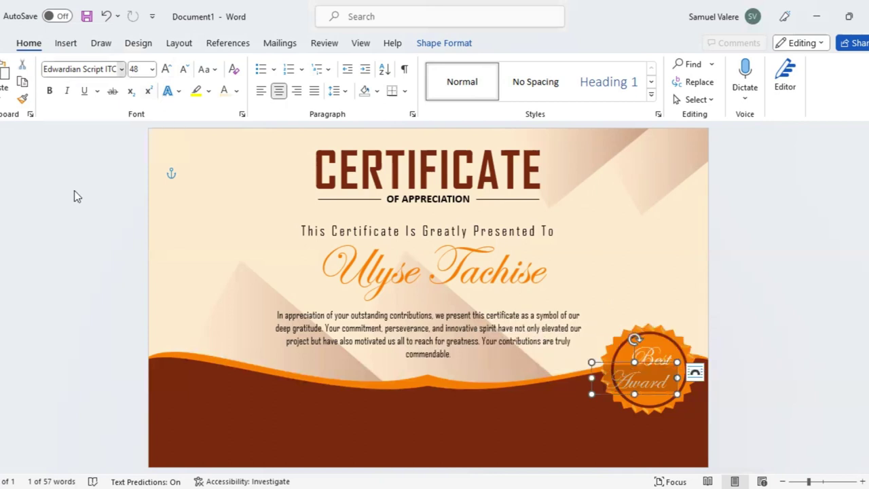
{"action": "key", "text": "alt+Down"}
{"action": "left_click", "coordinate": [72, 188]}
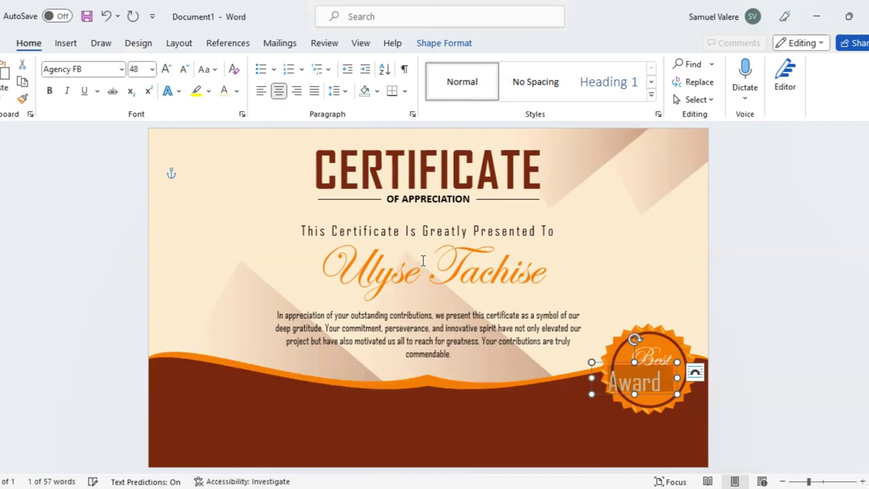
{"action": "left_click", "coordinate": [208, 69]}
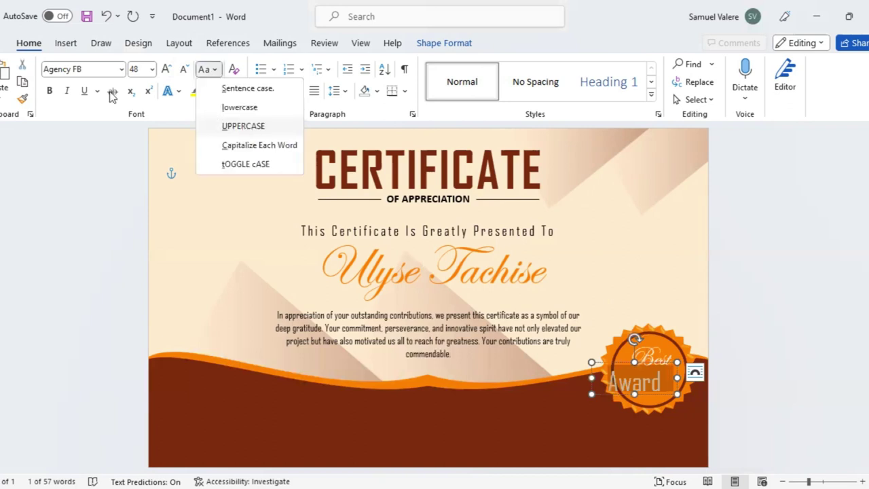
{"action": "left_click", "coordinate": [221, 126]}
{"action": "key", "text": "ctrl+b"}
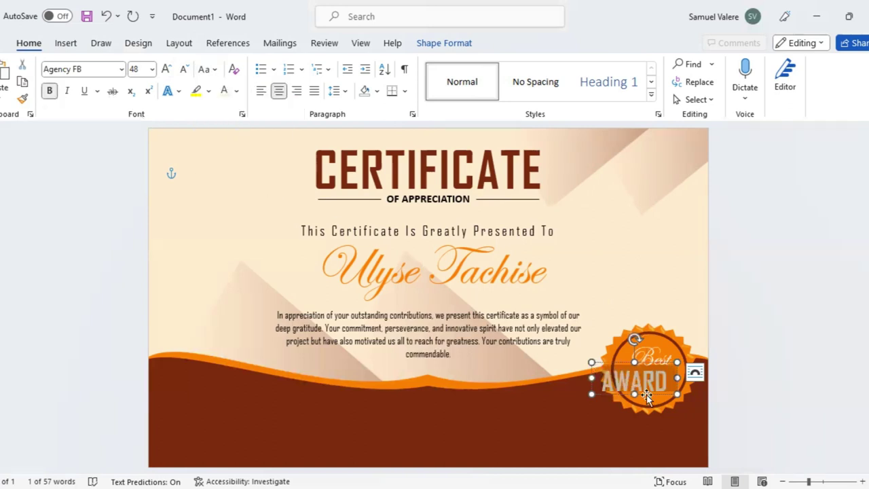
Centre AWARD on the badge and set its size to 45 pt.
{"action": "left_click_drag", "start_coordinate": [647, 397], "coordinate": [661, 395]}
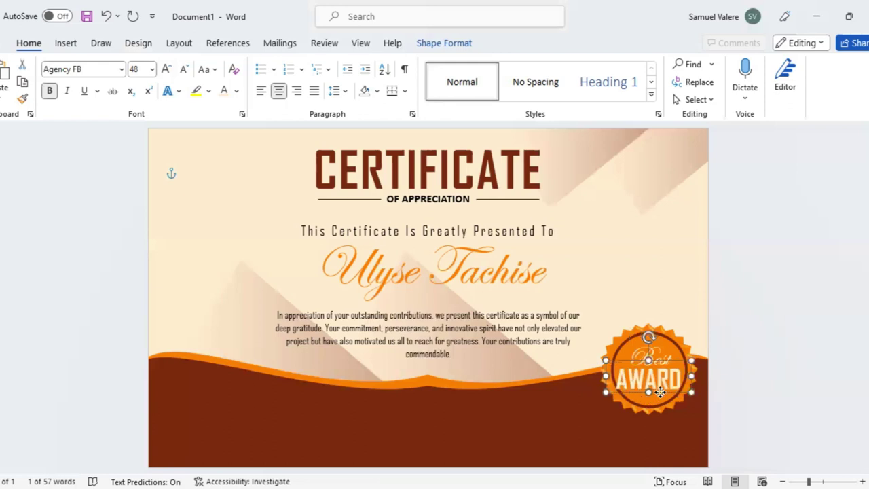
{"action": "mouse_move", "coordinate": [612, 336]}
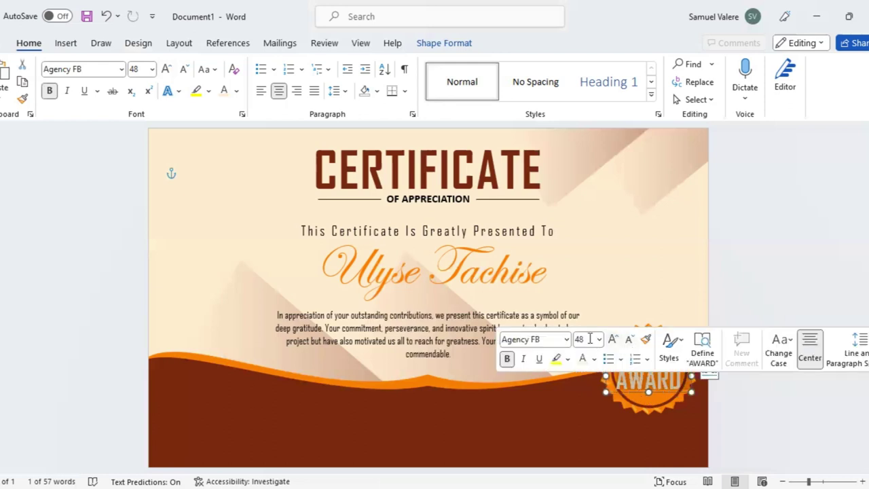
{"action": "left_click", "coordinate": [584, 339]}
{"action": "type", "text": "45"}
{"action": "key", "text": "Return"}
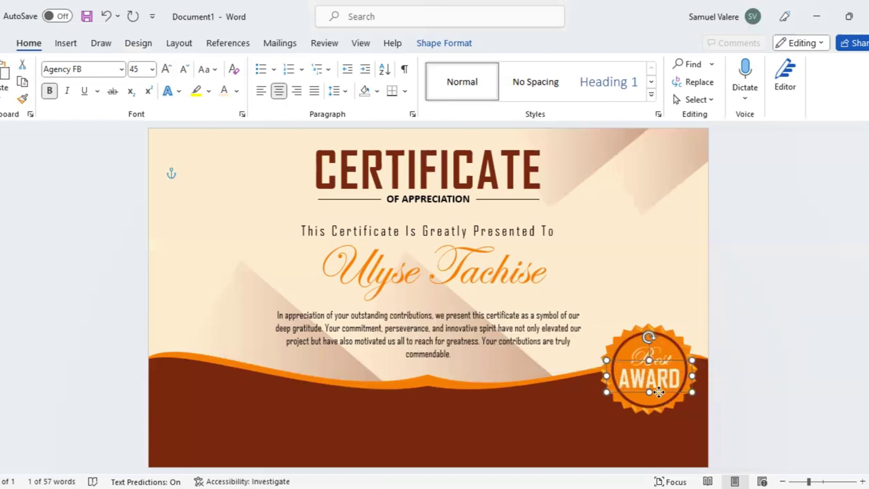
{"action": "left_click", "coordinate": [659, 392]}
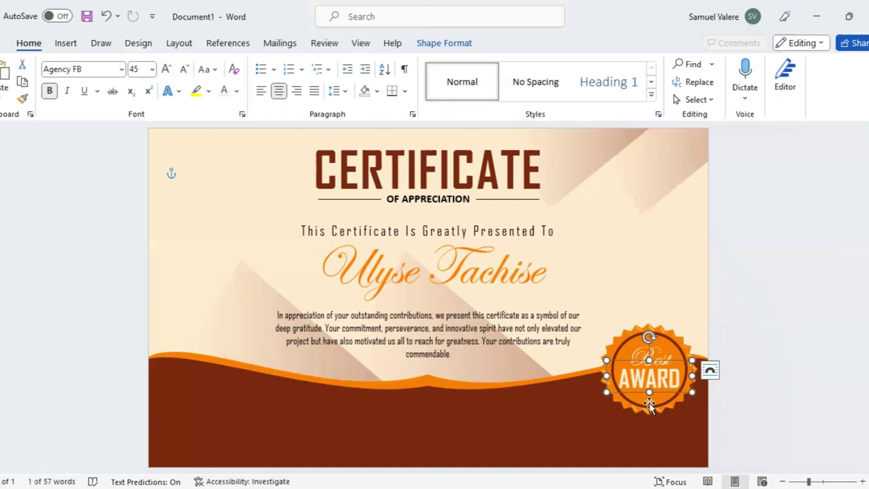
{"action": "key", "text": "ctrl+z"}
{"action": "left_click", "coordinate": [679, 369]}
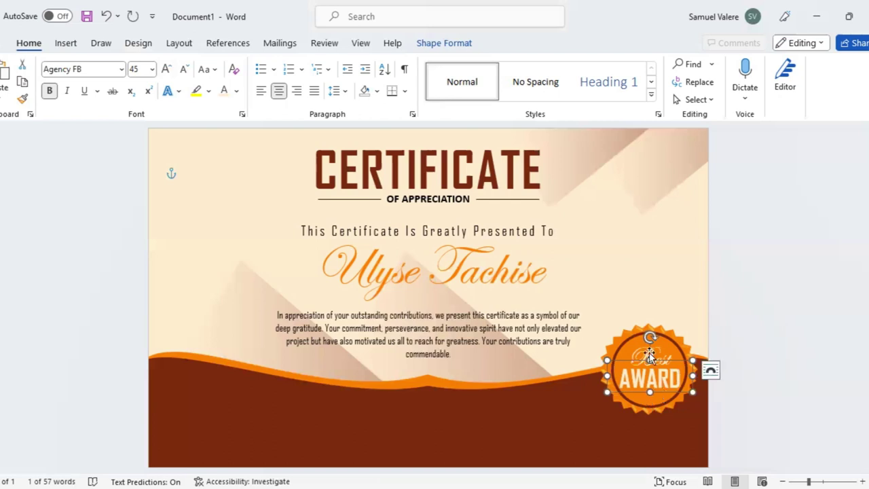
Nudge 'Best' higher, then group the seal image, starburst and text boxes into one badge.
{"action": "left_click", "coordinate": [70, 43]}
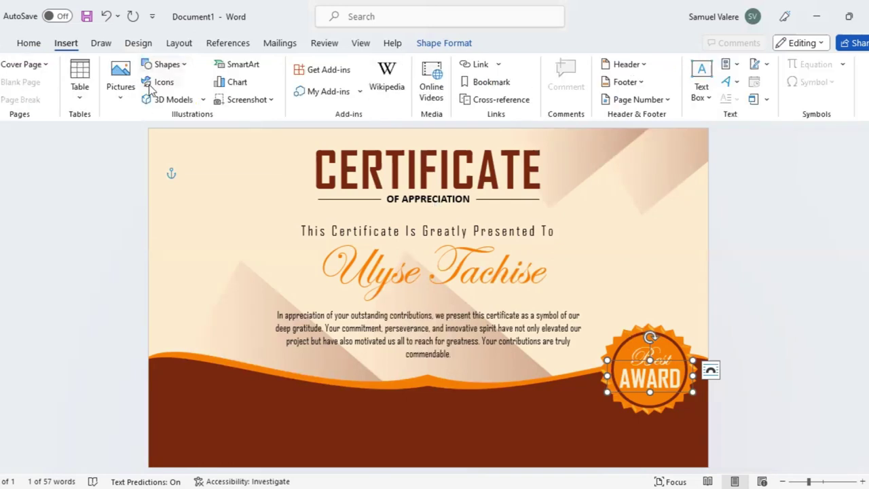
{"action": "left_click_drag", "start_coordinate": [639, 351], "coordinate": [639, 336]}
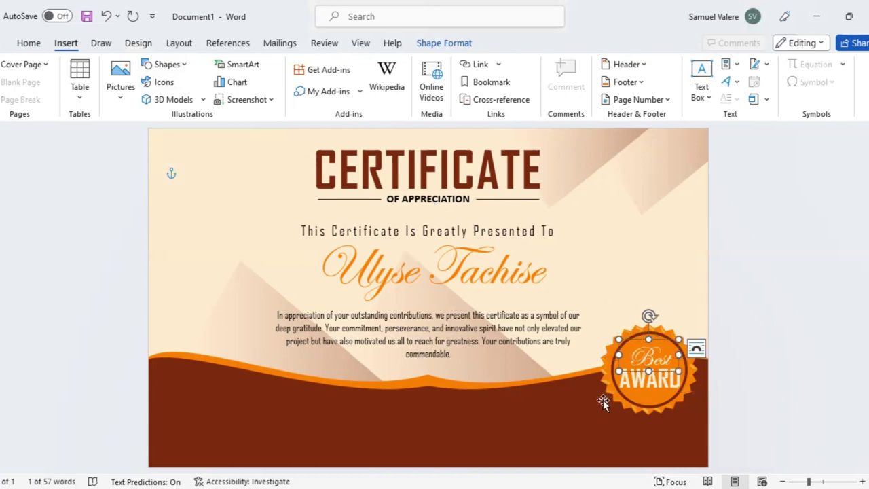
{"action": "left_click", "coordinate": [657, 384], "text": "shift"}
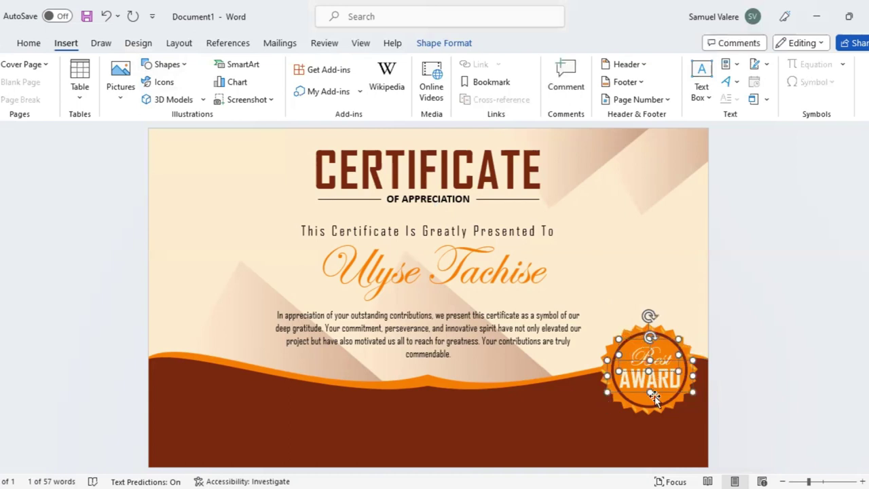
{"action": "left_click", "coordinate": [649, 412], "text": "shift"}
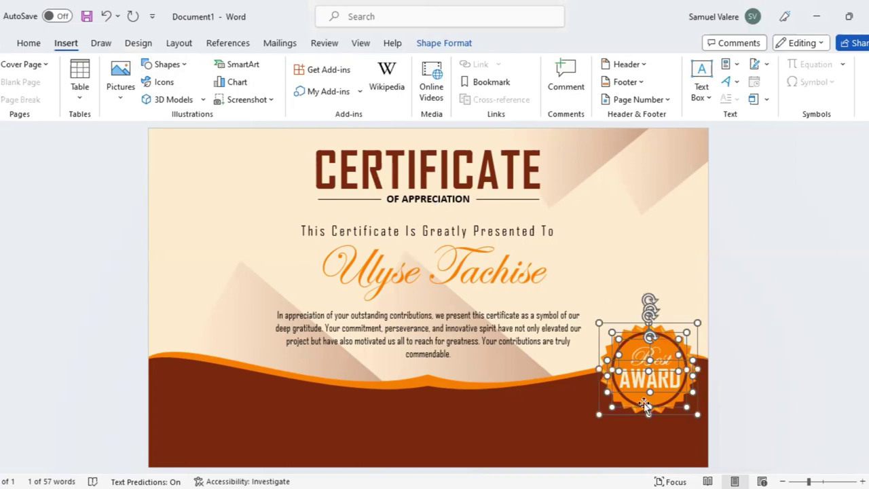
{"action": "left_click", "coordinate": [459, 45]}
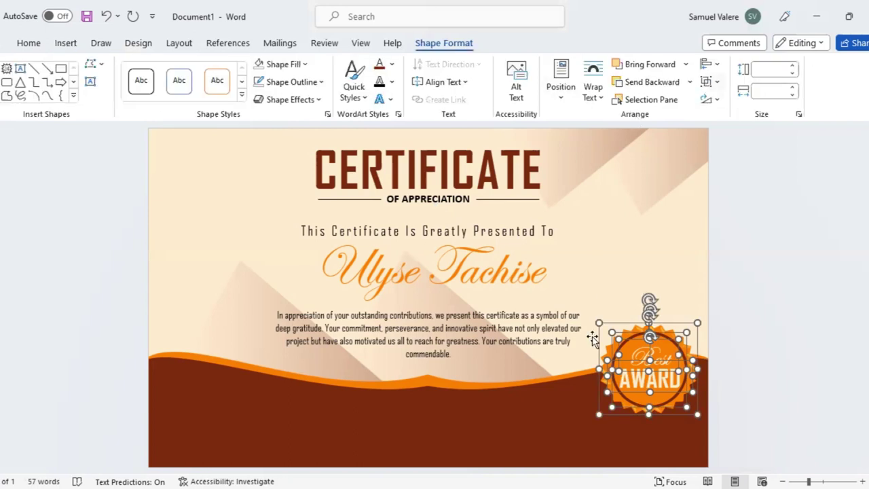
{"action": "key", "text": "ctrl+g"}
Move the grouped badge to the certificate's bottom centre and enlarge it slightly.
{"action": "left_click_drag", "start_coordinate": [647, 339], "coordinate": [428, 366]}
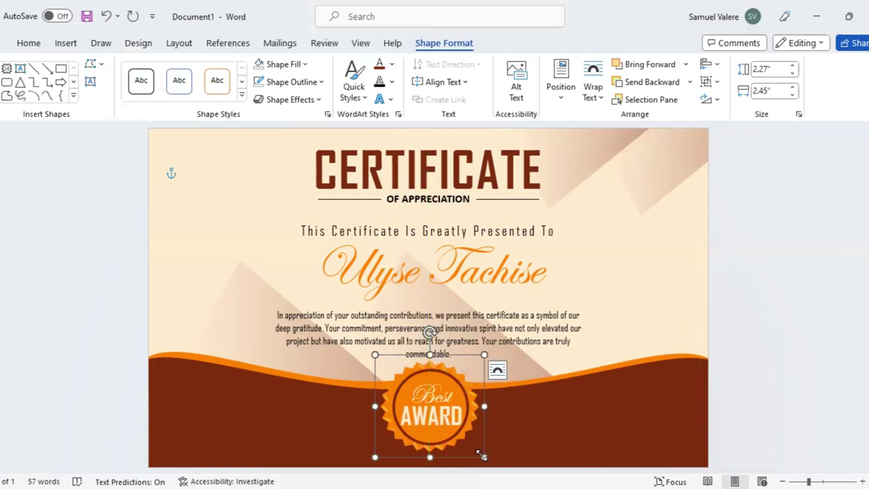
{"action": "left_click_drag", "start_coordinate": [484, 456], "coordinate": [478, 448]}
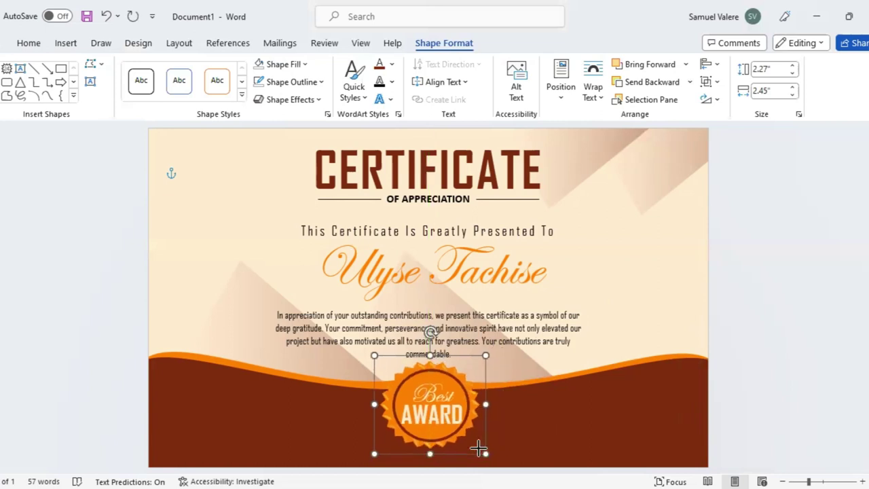
{"action": "left_click", "coordinate": [456, 417]}
{"action": "left_click", "coordinate": [531, 414]}
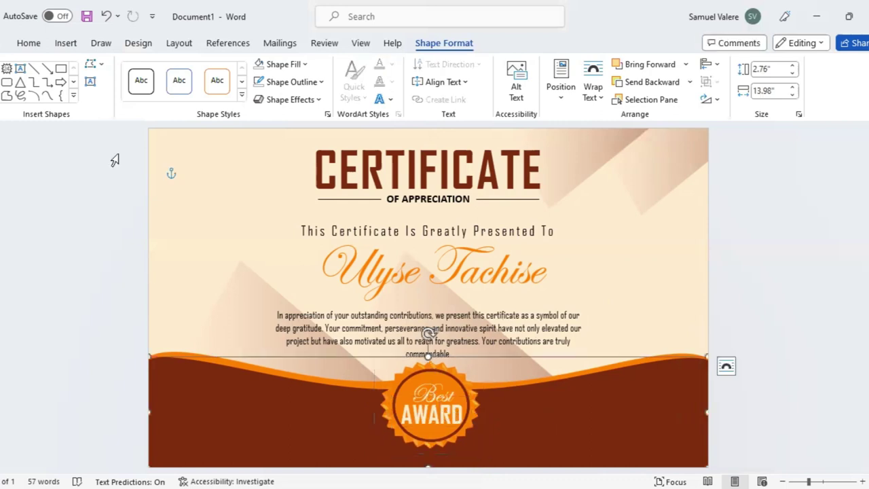
Add a centred 'Date' text box at the certificate's bottom left.
{"action": "left_click", "coordinate": [90, 82]}
{"action": "left_click_drag", "start_coordinate": [163, 433], "coordinate": [246, 445]}
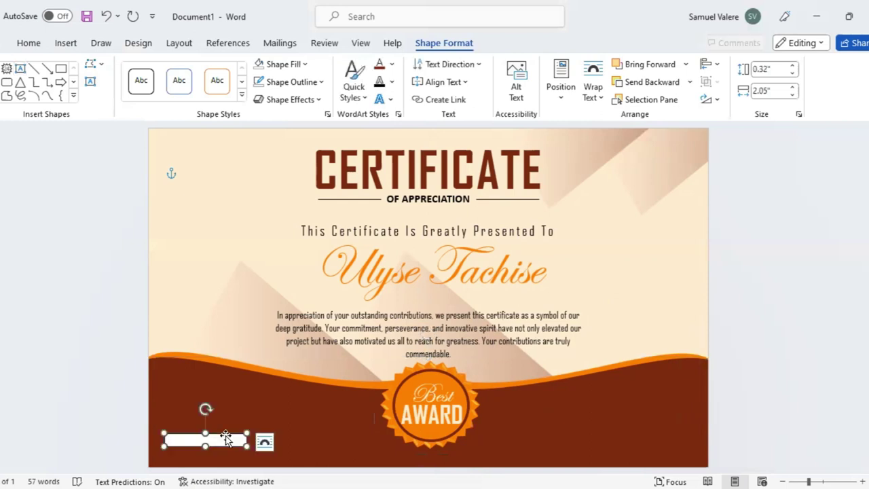
{"action": "type", "text": "Date"}
{"action": "double_click", "coordinate": [174, 439]}
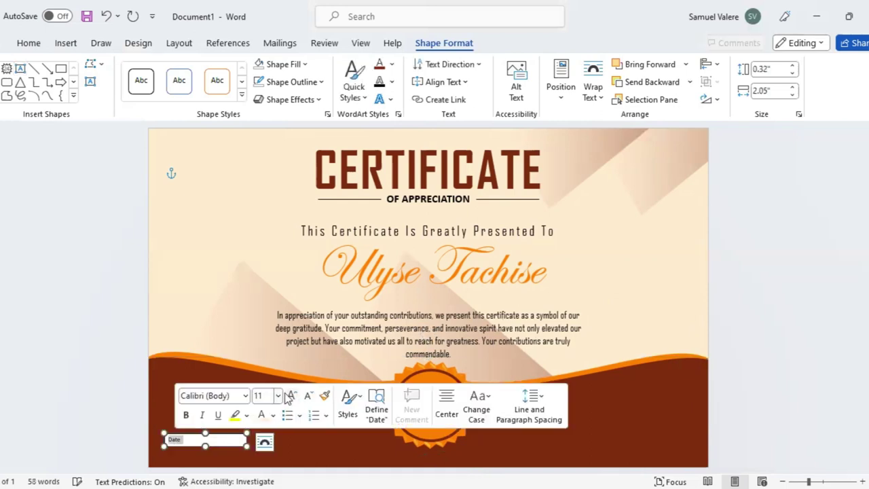
{"action": "left_click", "coordinate": [30, 42]}
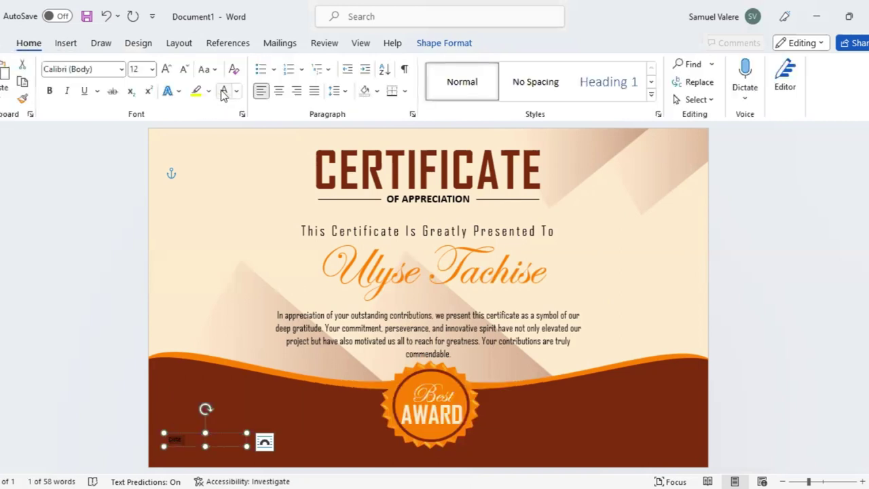
{"action": "left_click", "coordinate": [279, 91]}
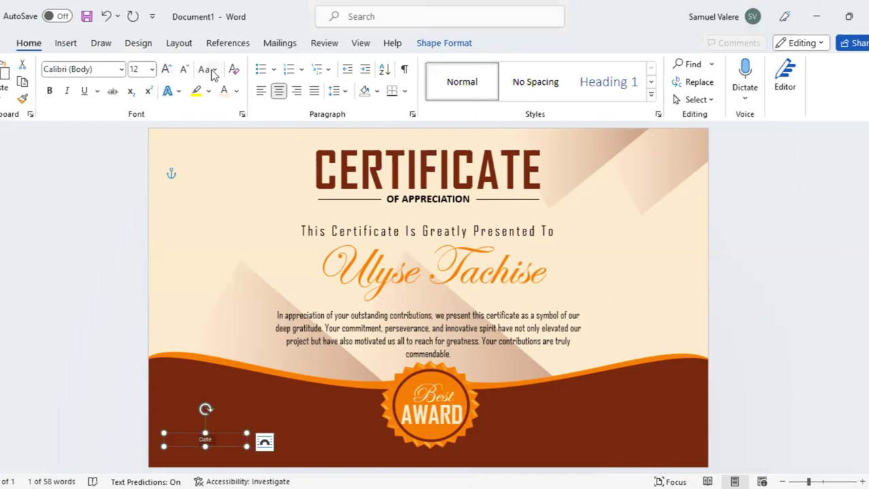
Set DATE to Agency FB 14 pt and shift the box slightly down and left.
{"action": "left_click", "coordinate": [122, 68]}
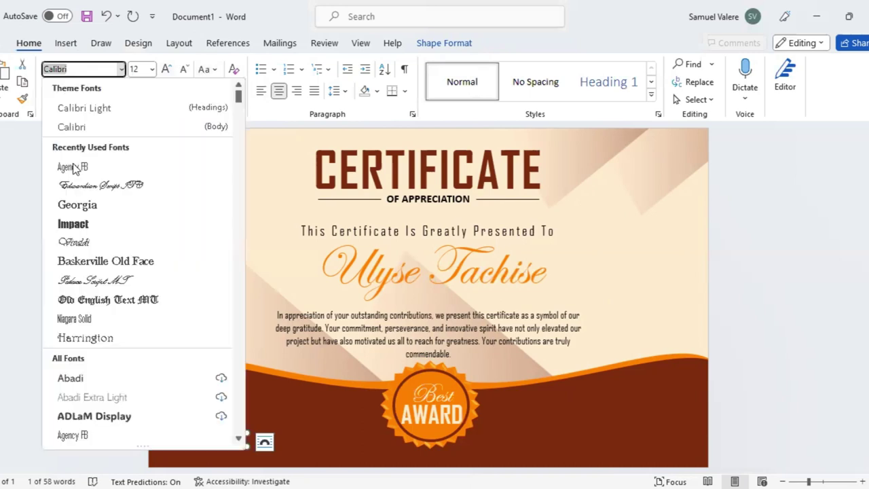
{"action": "left_click", "coordinate": [81, 168]}
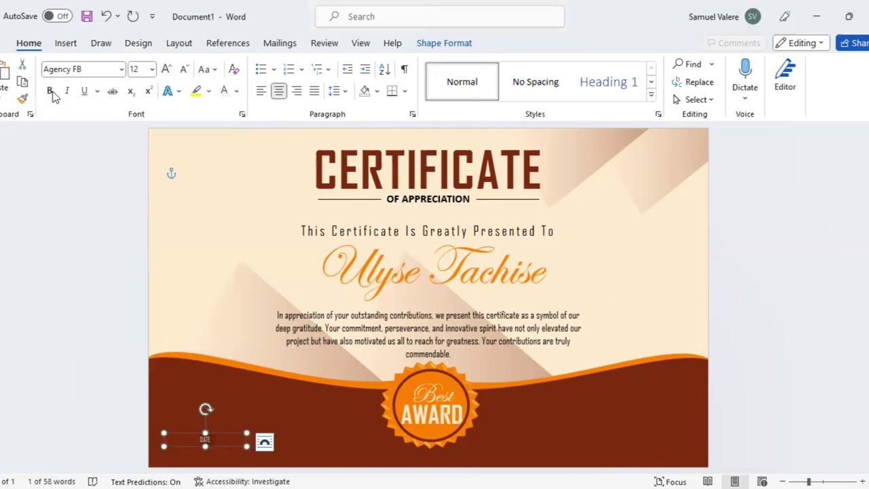
{"action": "left_click", "coordinate": [167, 71]}
{"action": "mouse_move", "coordinate": [223, 445]}
{"action": "left_mouse_down"}
{"action": "mouse_move", "coordinate": [210, 465]}
{"action": "mouse_move", "coordinate": [218, 438]}
{"action": "left_mouse_up"}
Copy the DATE box to the bottom right and change it to uppercase 'SIGNATURE'.
{"action": "key", "text": "ctrl+c"}
{"action": "key", "text": "ctrl+v"}
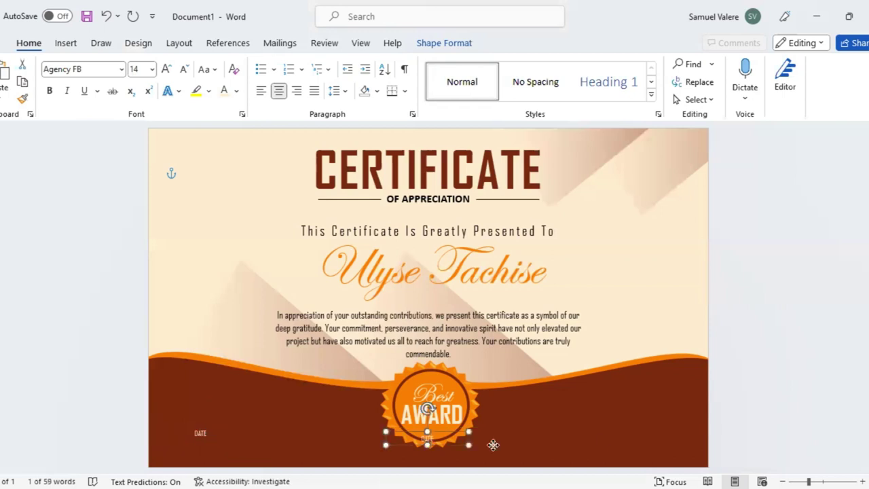
{"action": "left_click_drag", "start_coordinate": [493, 445], "coordinate": [631, 435]}
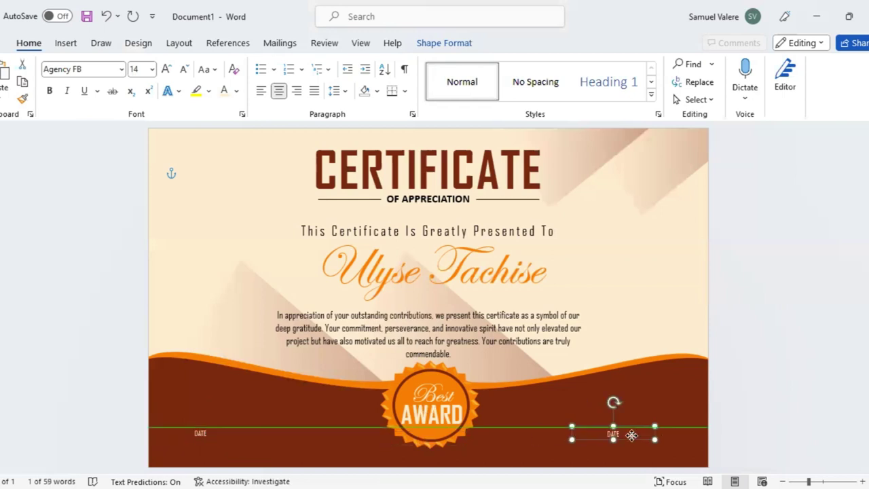
{"action": "double_click", "coordinate": [611, 435]}
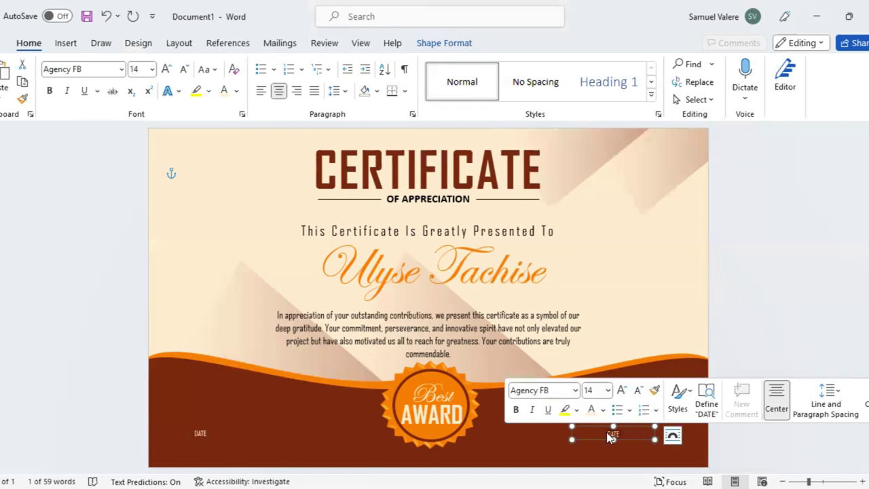
{"action": "type", "text": "Signature"}
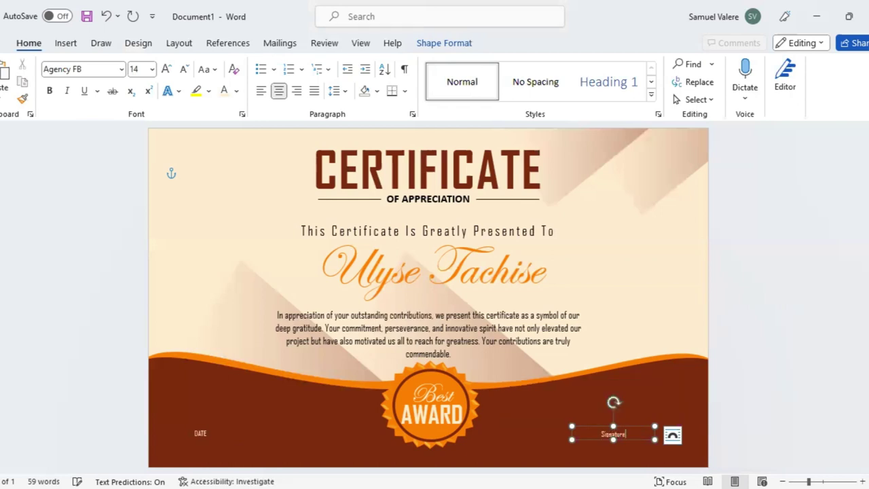
{"action": "double_click", "coordinate": [612, 433]}
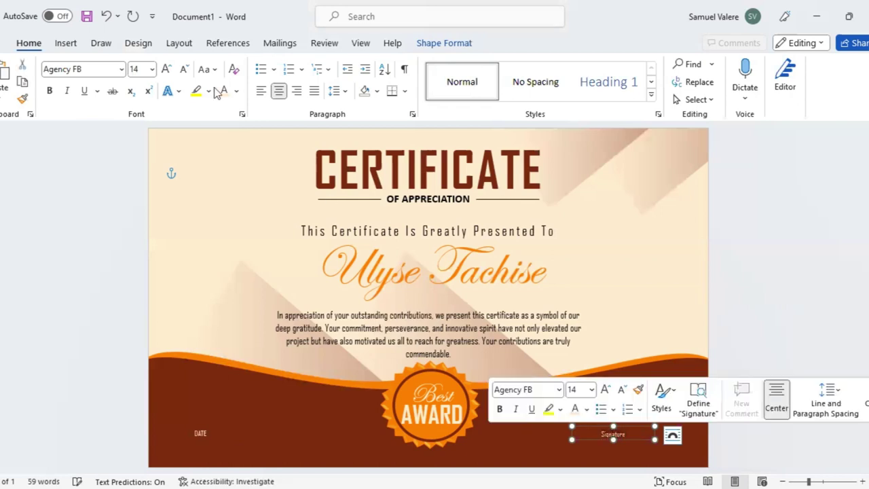
{"action": "key", "text": "alt+h"}
{"action": "key", "text": "7"}
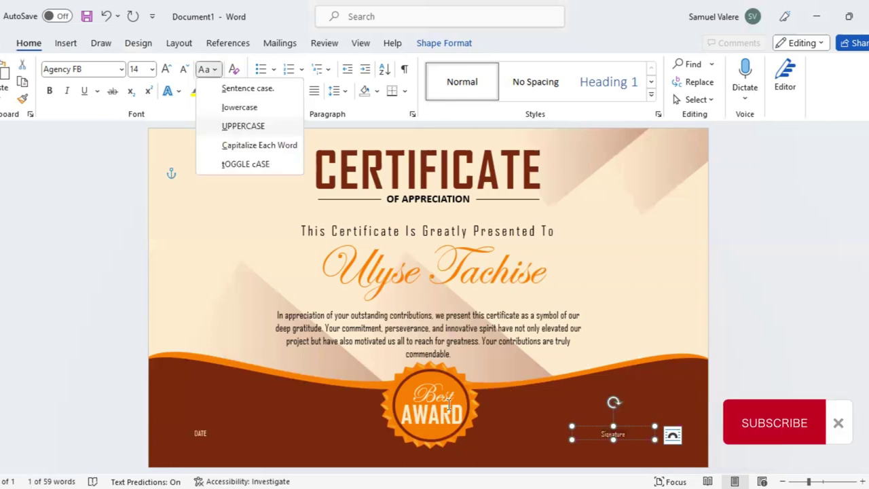
{"action": "key", "text": "u"}
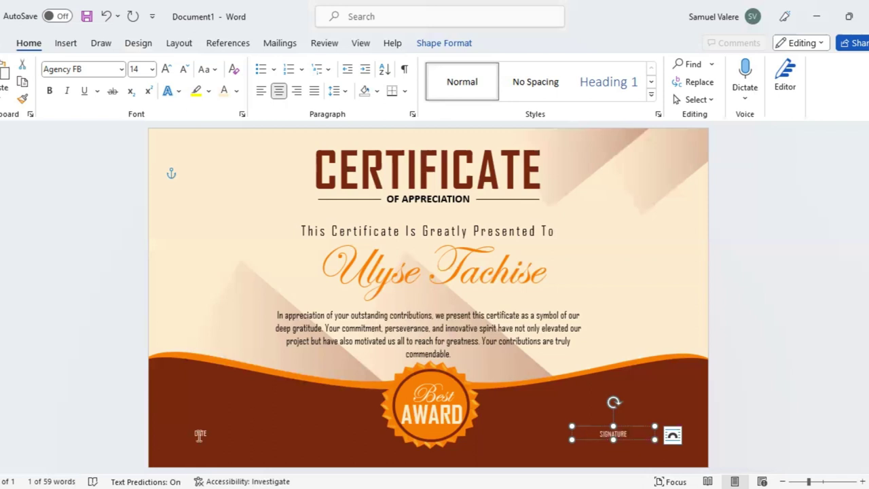
Move both the DATE and SIGNATURE labels lower on the page.
{"action": "left_click", "coordinate": [215, 440], "text": "shift"}
{"action": "key", "text": "Down"}
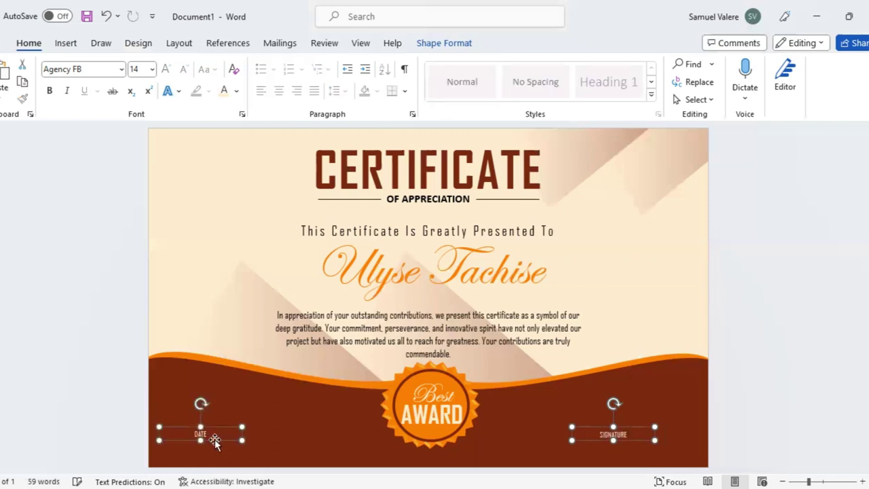
{"action": "key", "text": "Down"}
{"action": "key", "text": "Down"}
{"action": "key", "text": "Down"}
{"action": "key", "text": "Down"}
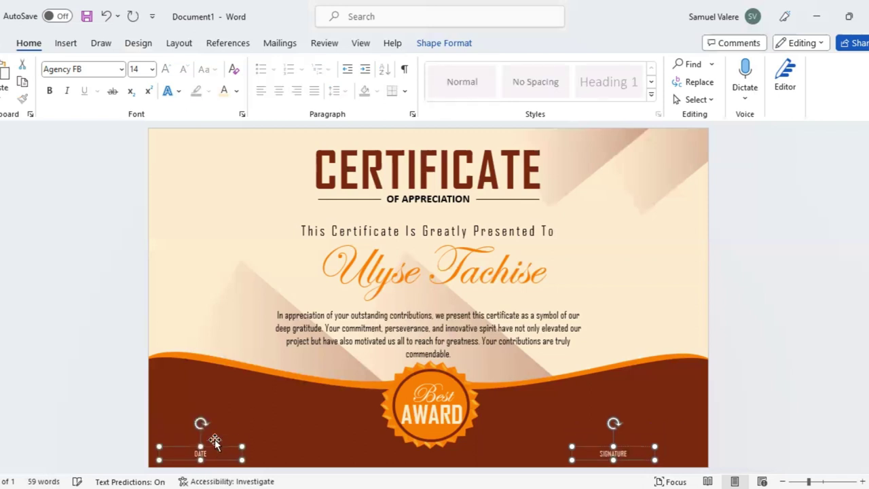
{"action": "left_click", "coordinate": [65, 43]}
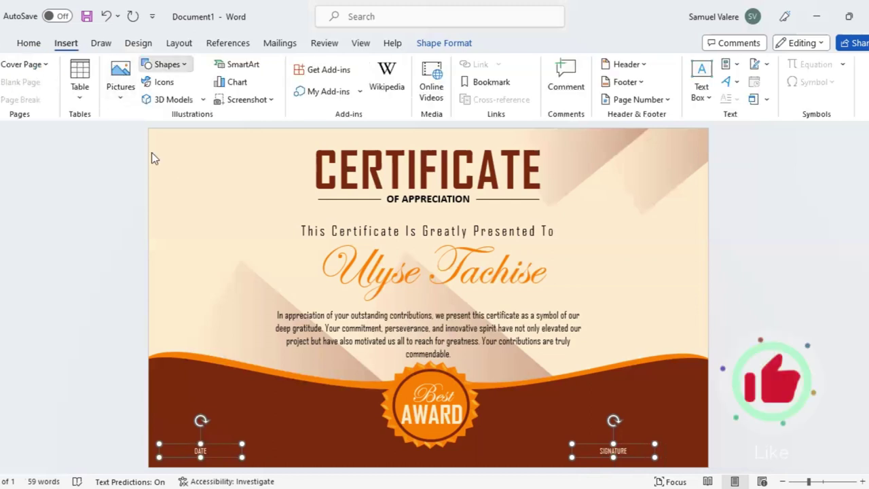
Draw a thin cream horizontal line just above the DATE label.
{"action": "left_click", "coordinate": [167, 63]}
{"action": "left_click", "coordinate": [161, 436]}
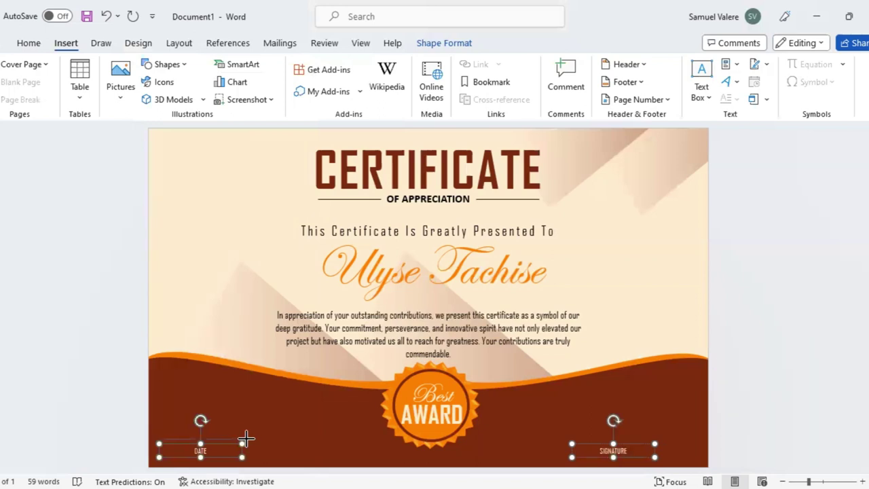
{"action": "left_click_drag", "start_coordinate": [159, 445], "coordinate": [247, 443]}
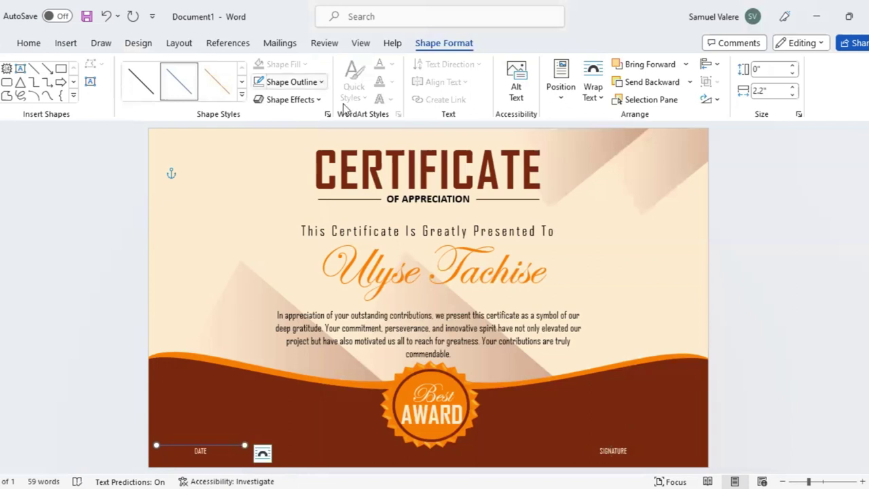
{"action": "left_click", "coordinate": [321, 82]}
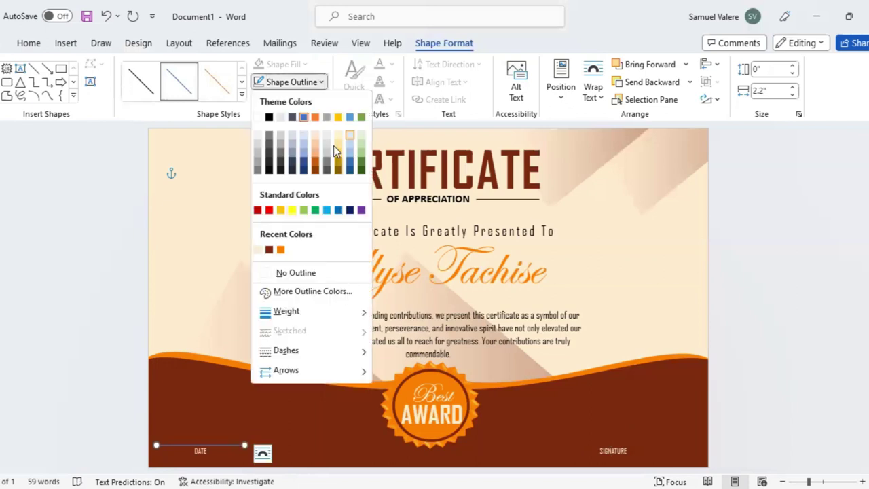
{"action": "left_click", "coordinate": [257, 250]}
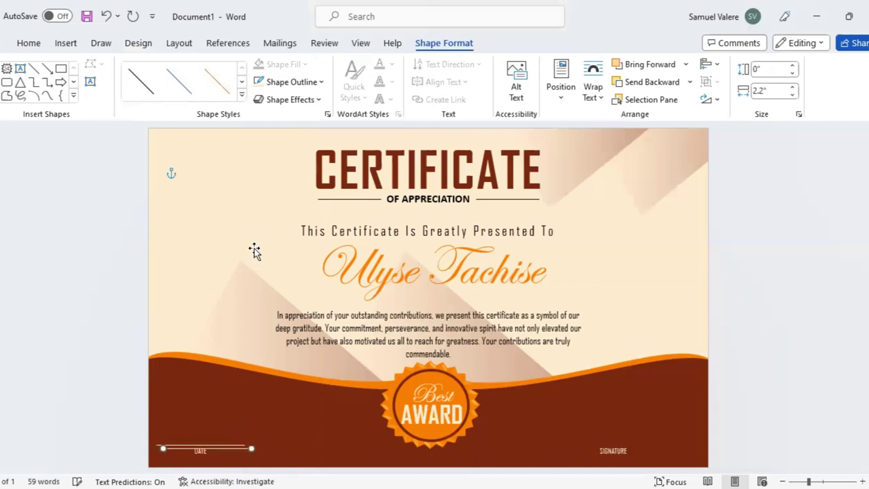
{"action": "key", "text": "Up"}
{"action": "key", "text": "Right"}
{"action": "key", "text": "Right"}
{"action": "key", "text": "Right"}
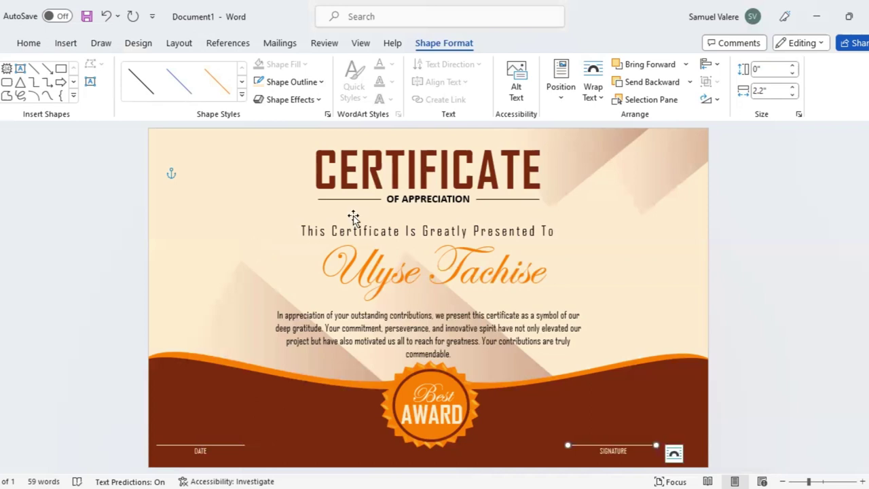
{"action": "left_click", "coordinate": [751, 320]}
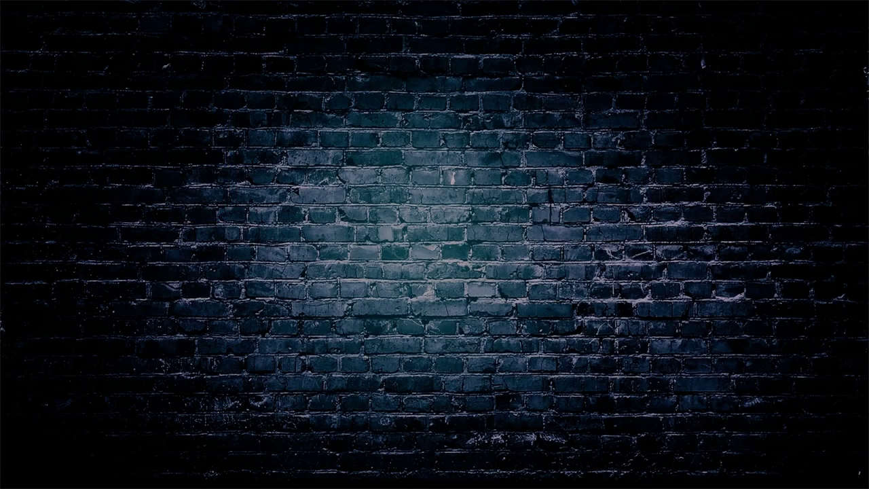